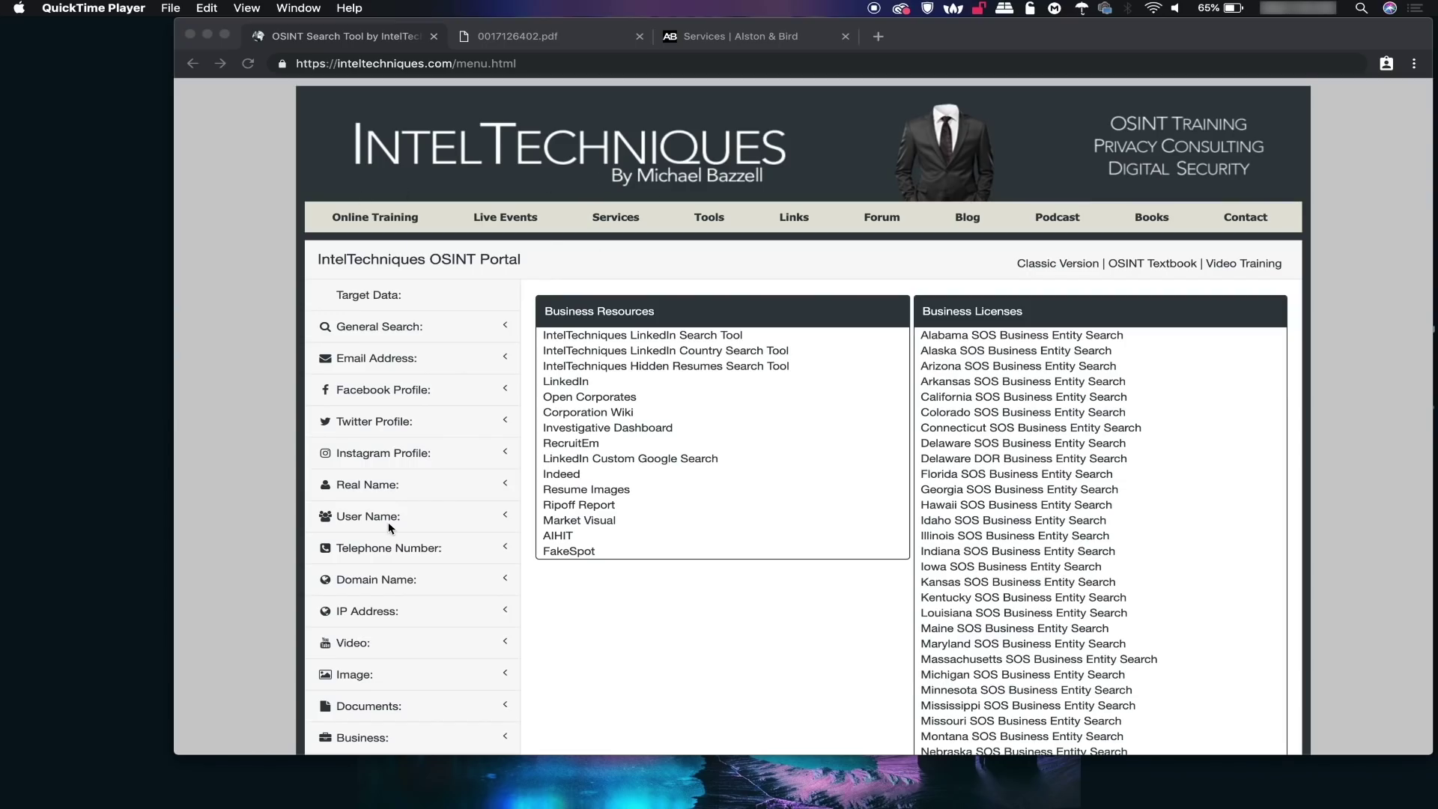
# Open the California SOS Business Entity Search from the business licenses listed in the OSINT portal's Business Resources
pyautogui.scroll(-3, 390, 528)
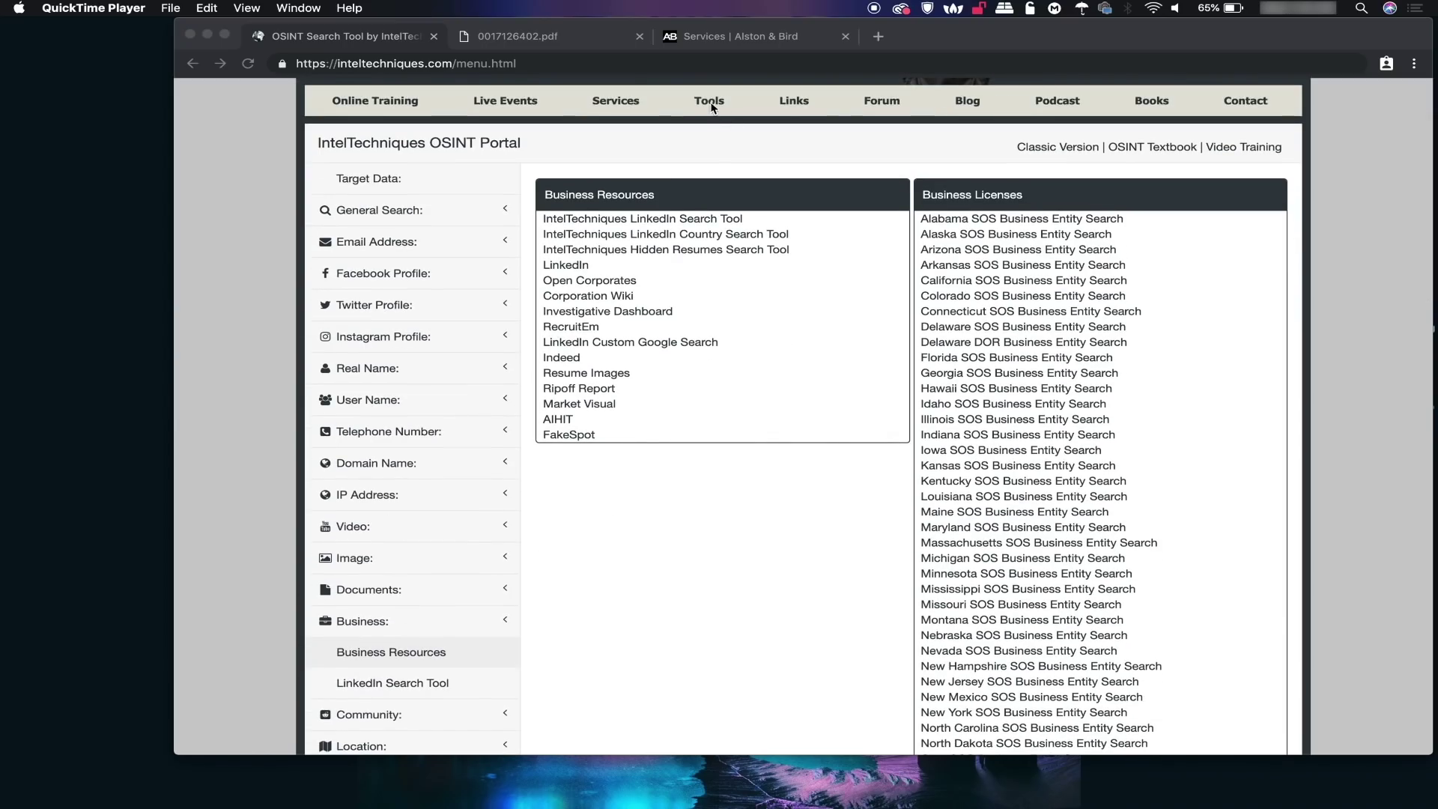
pyautogui.click(419, 654)
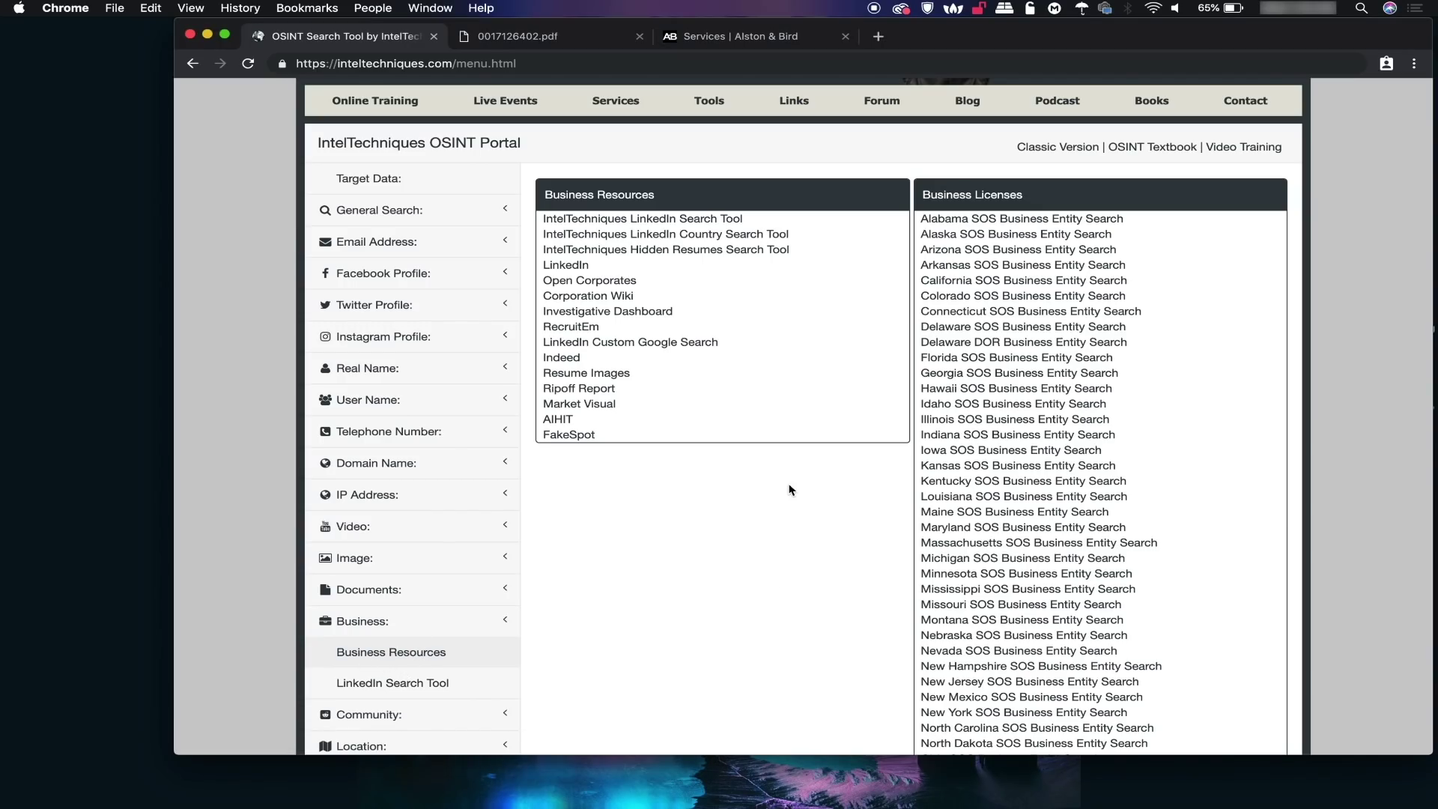
pyautogui.scroll(3, 789, 490)
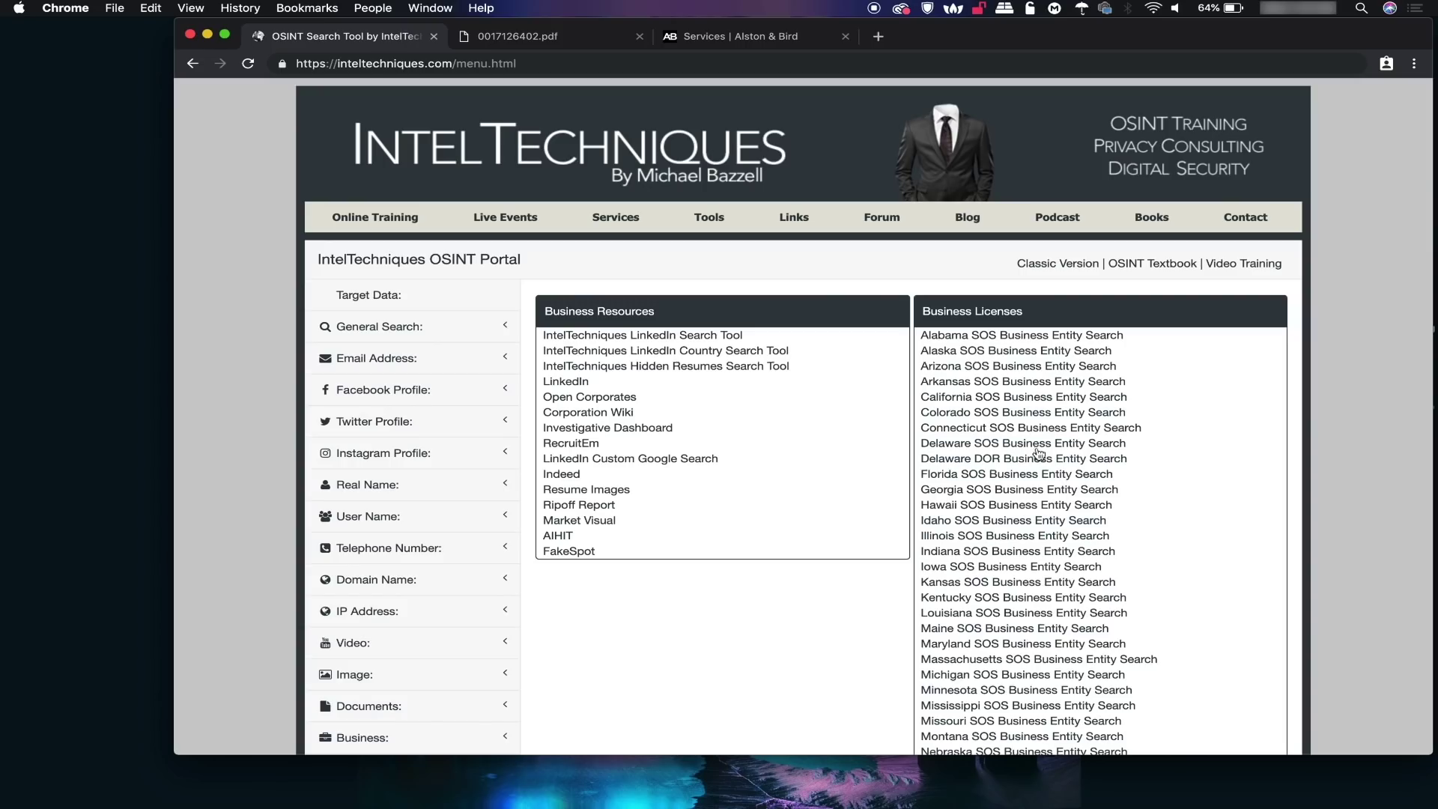
pyautogui.click(996, 399)
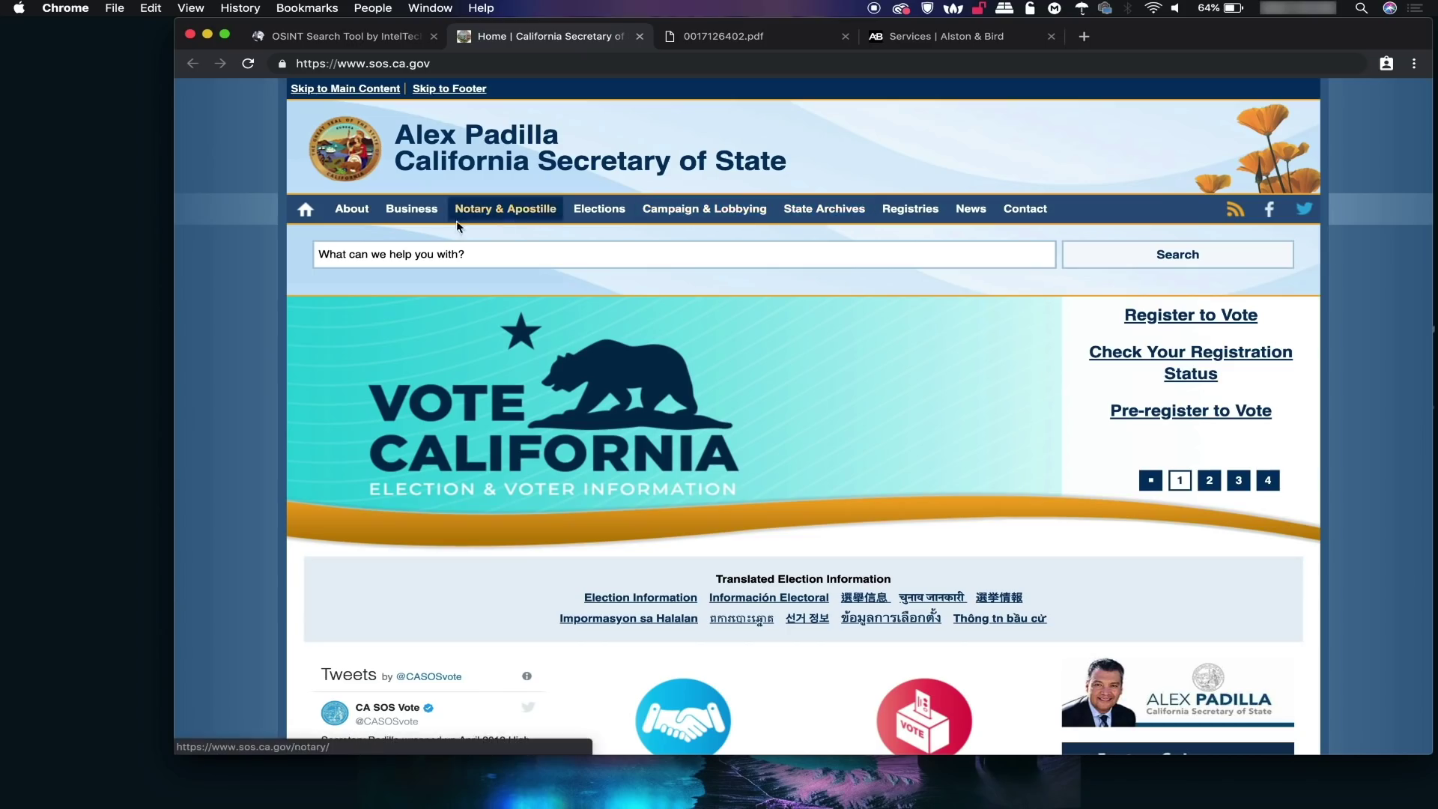
# Go from the California Secretary of State's Business section to the Business Search page at businesssearch.sos.ca.gov
pyautogui.click(409, 211)
pyautogui.press('super+f')
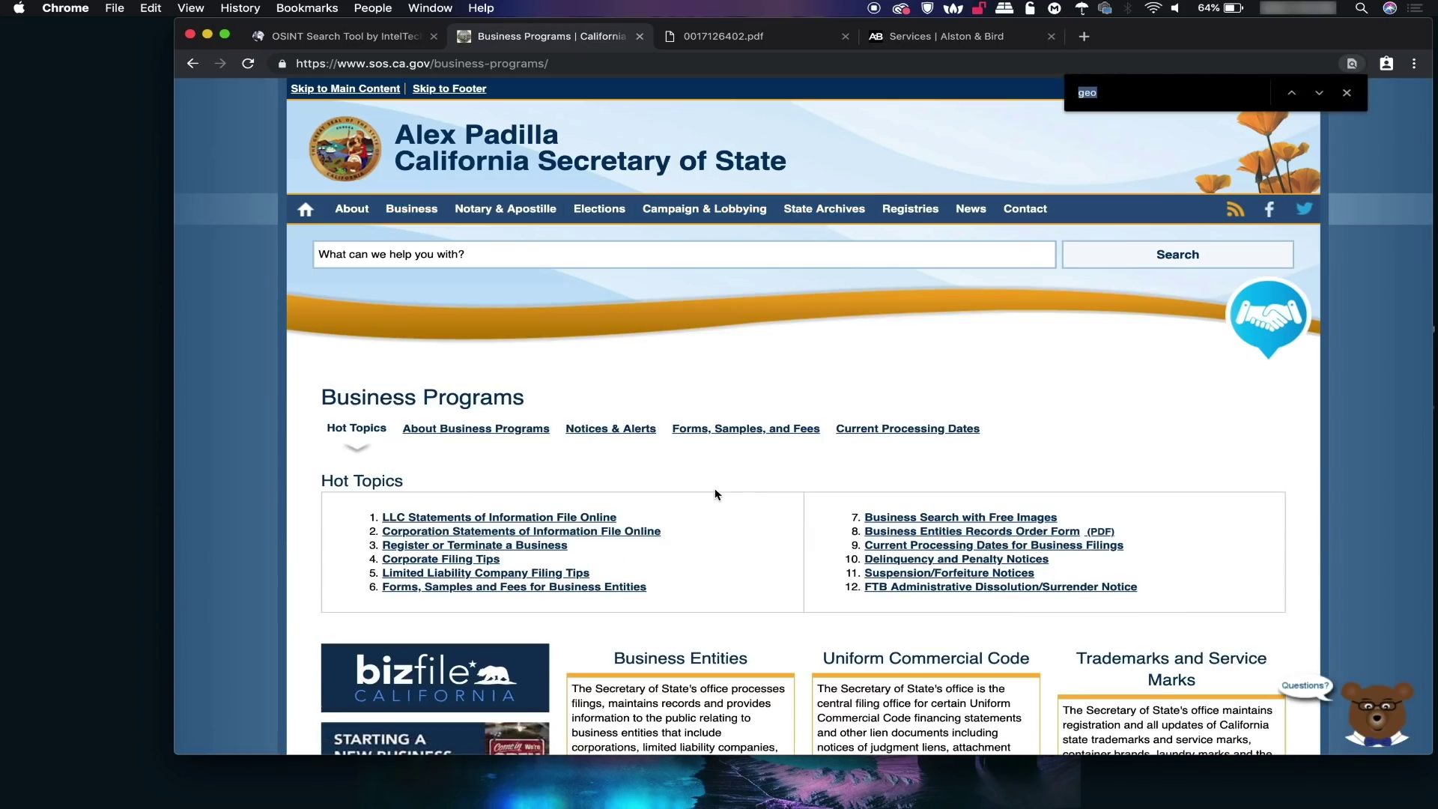
pyautogui.write('search.sos.ca.gov')
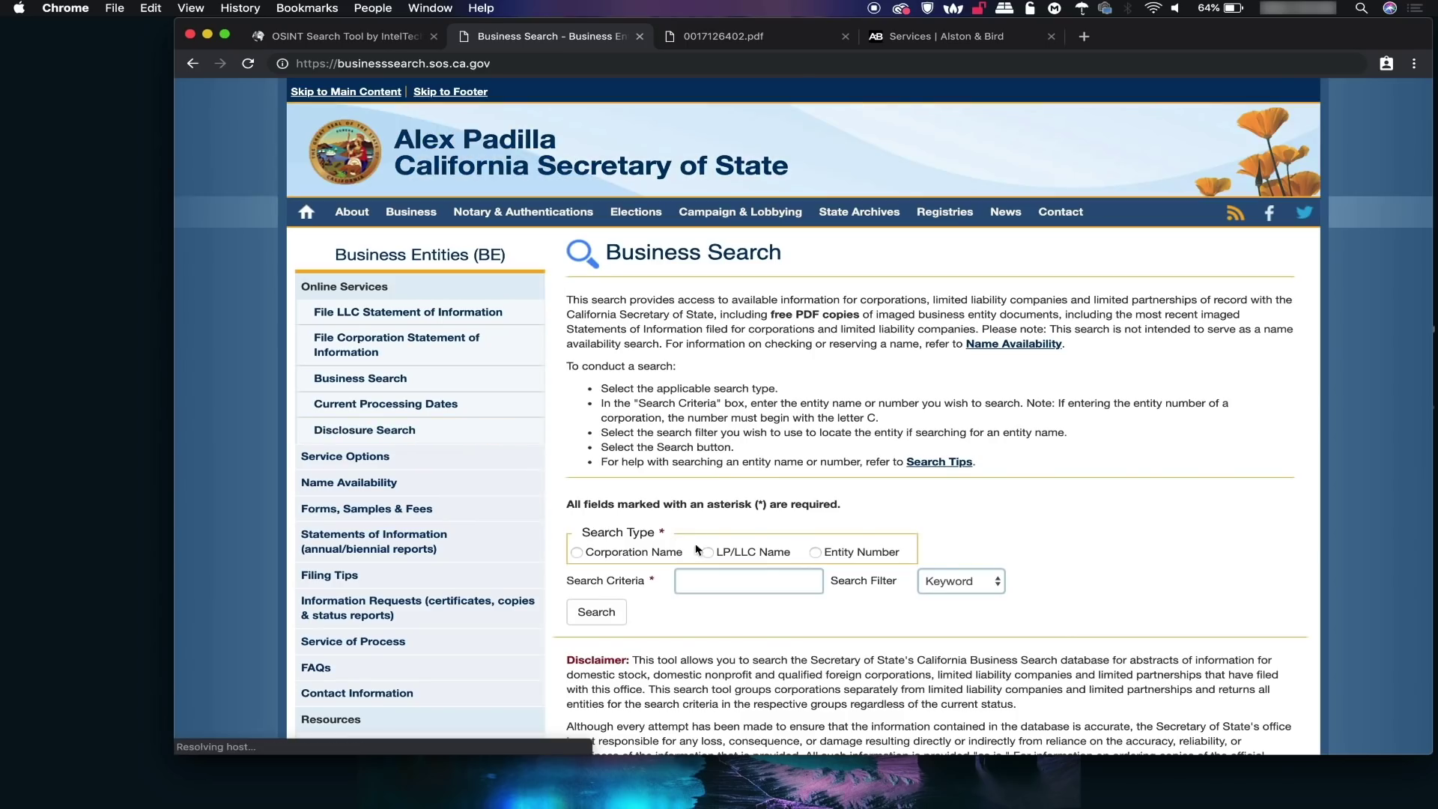
# Run a Corporation Name search for the keyword equifax
pyautogui.click(711, 580)
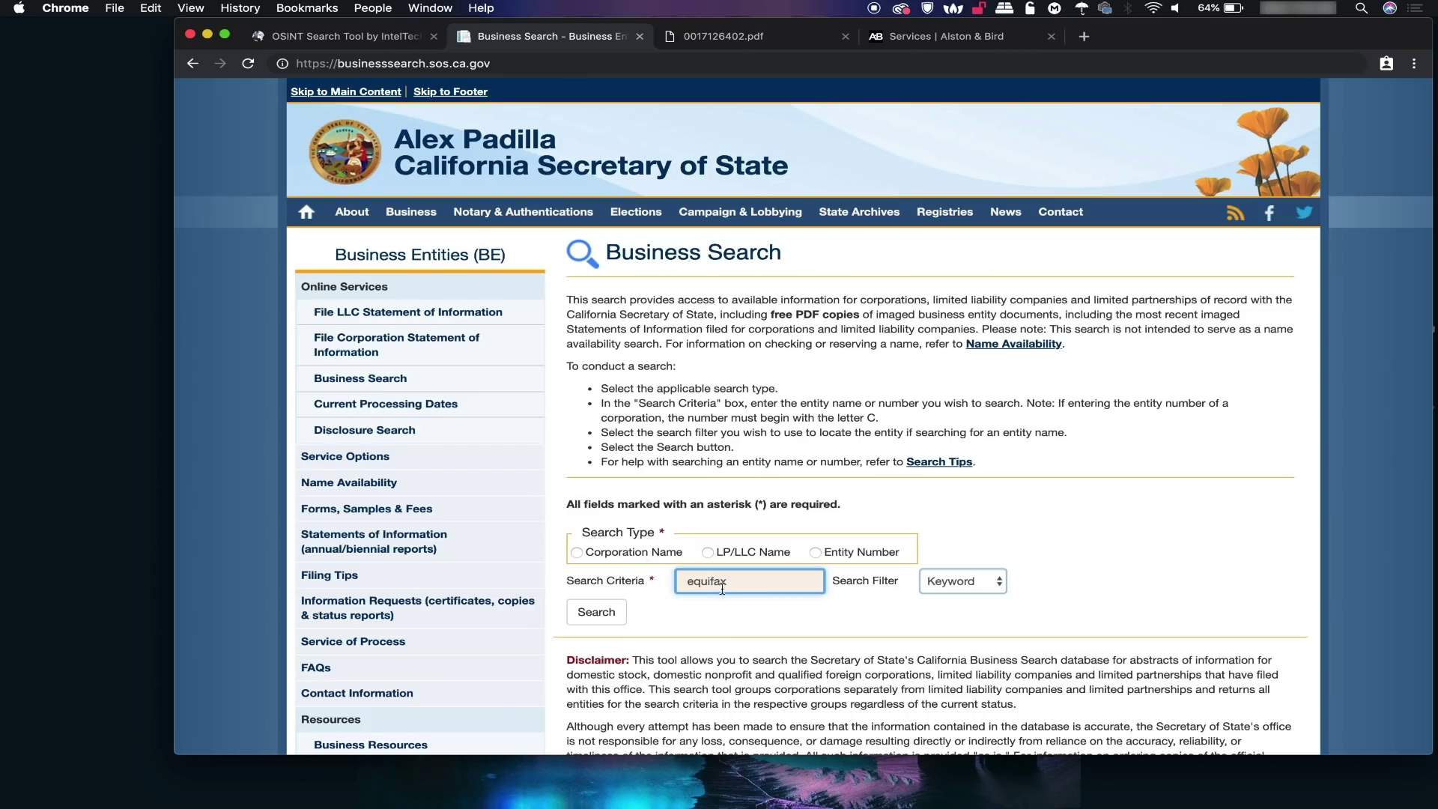
pyautogui.click(581, 553)
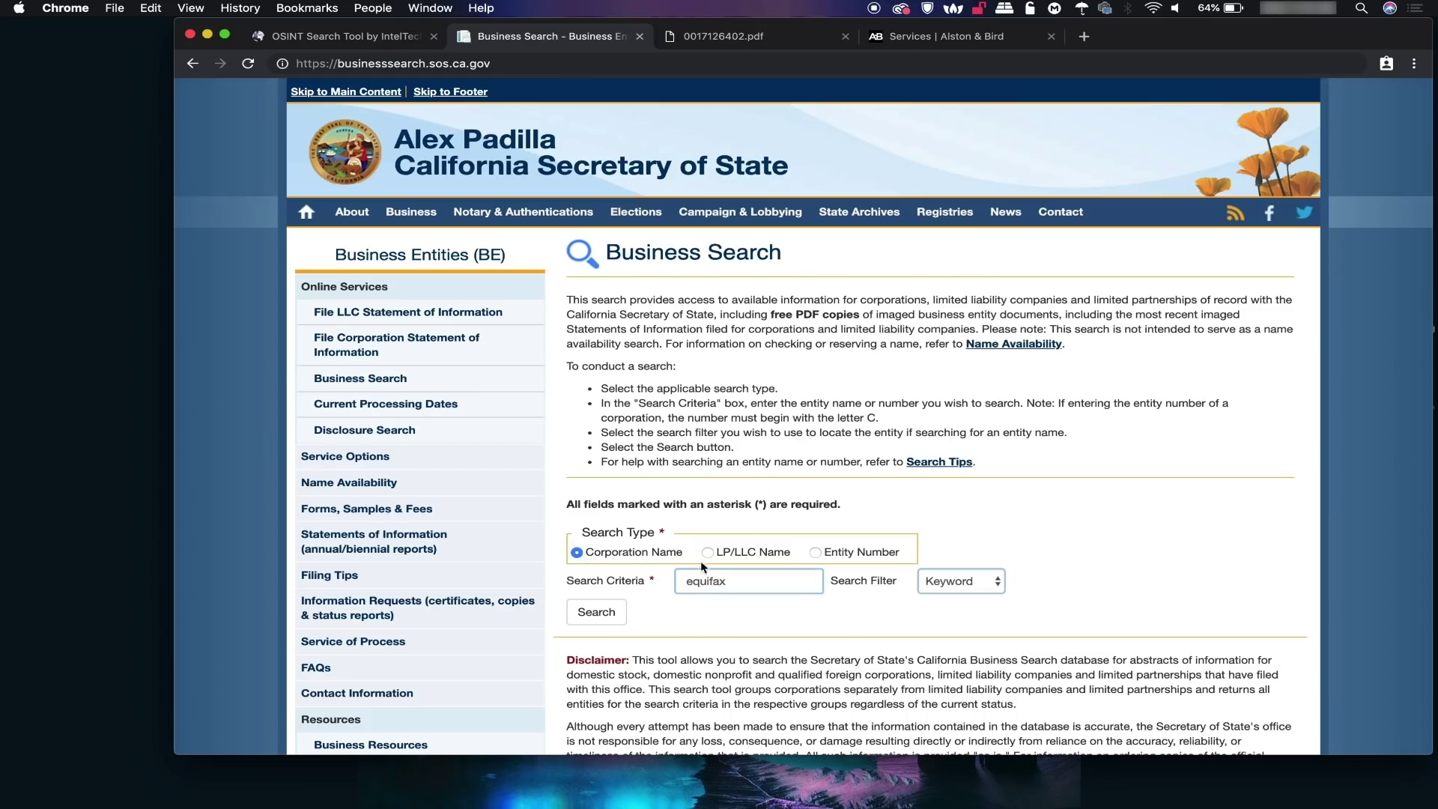
pyautogui.click(707, 555)
pyautogui.click(579, 554)
pyautogui.click(597, 612)
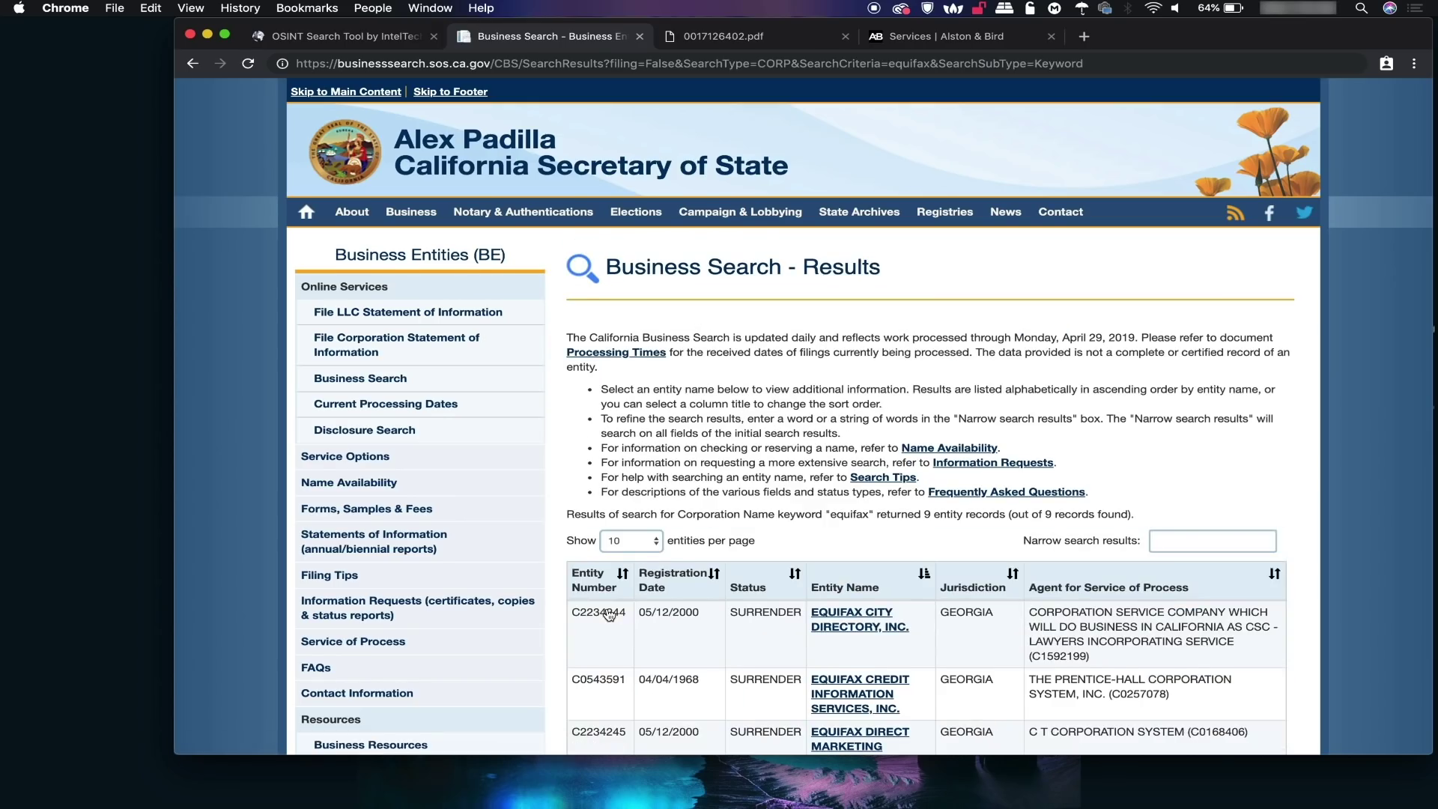
# Look through the matching Equifax entities and open the detail record of EQUIFAX INC
pyautogui.scroll(-3, 609, 614)
pyautogui.scroll(-3, 610, 614)
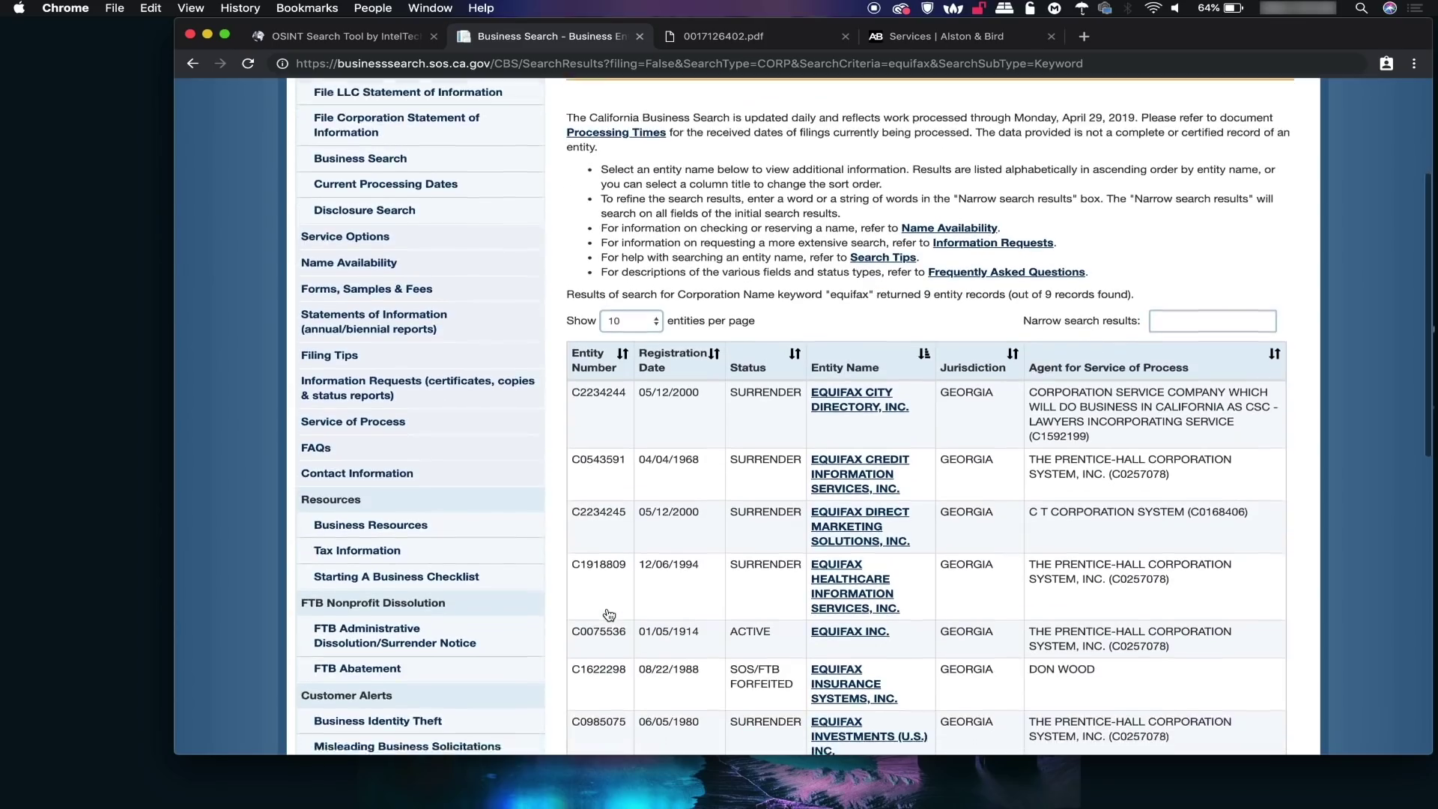
pyautogui.scroll(-5, 609, 615)
pyautogui.scroll(3, 609, 614)
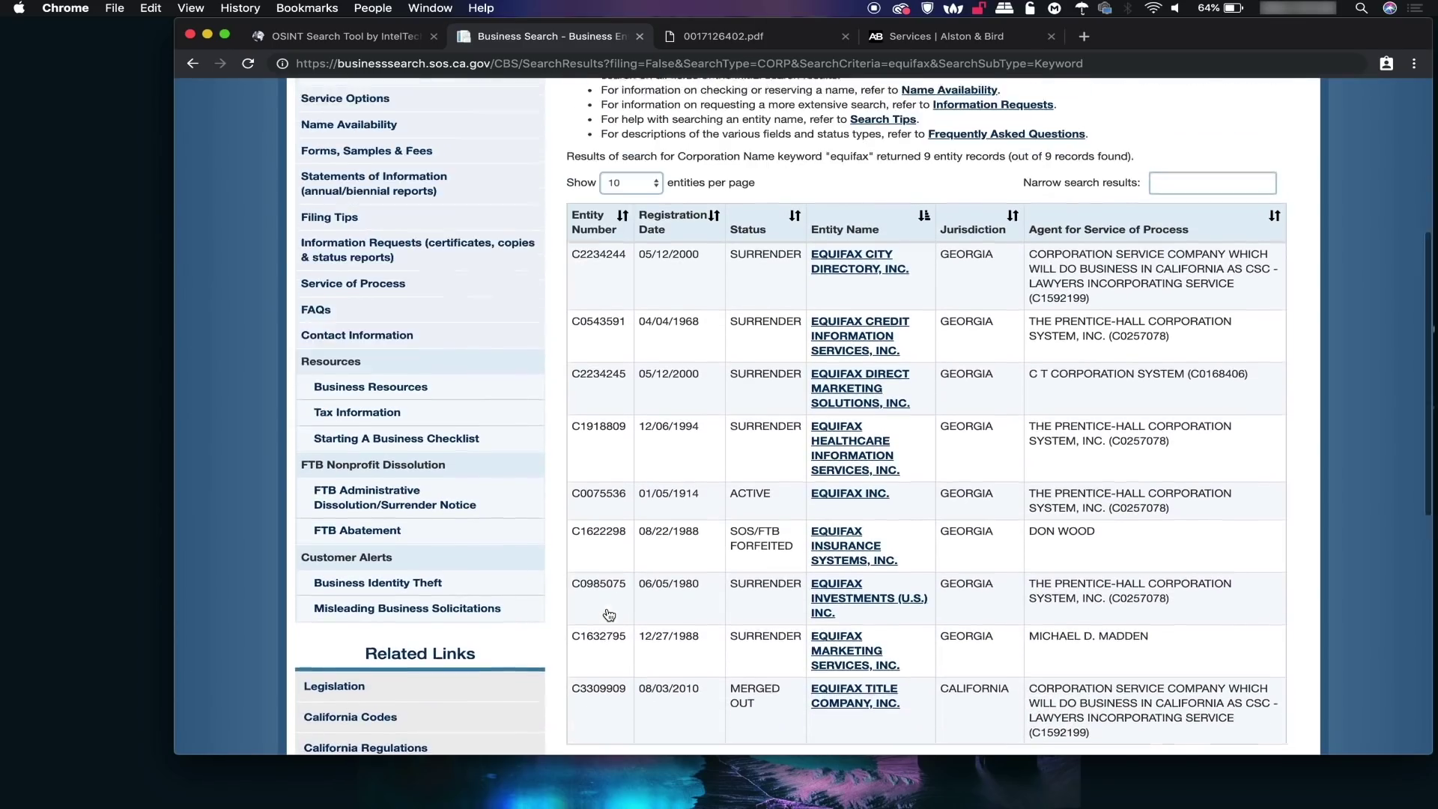
pyautogui.scroll(-1, 609, 615)
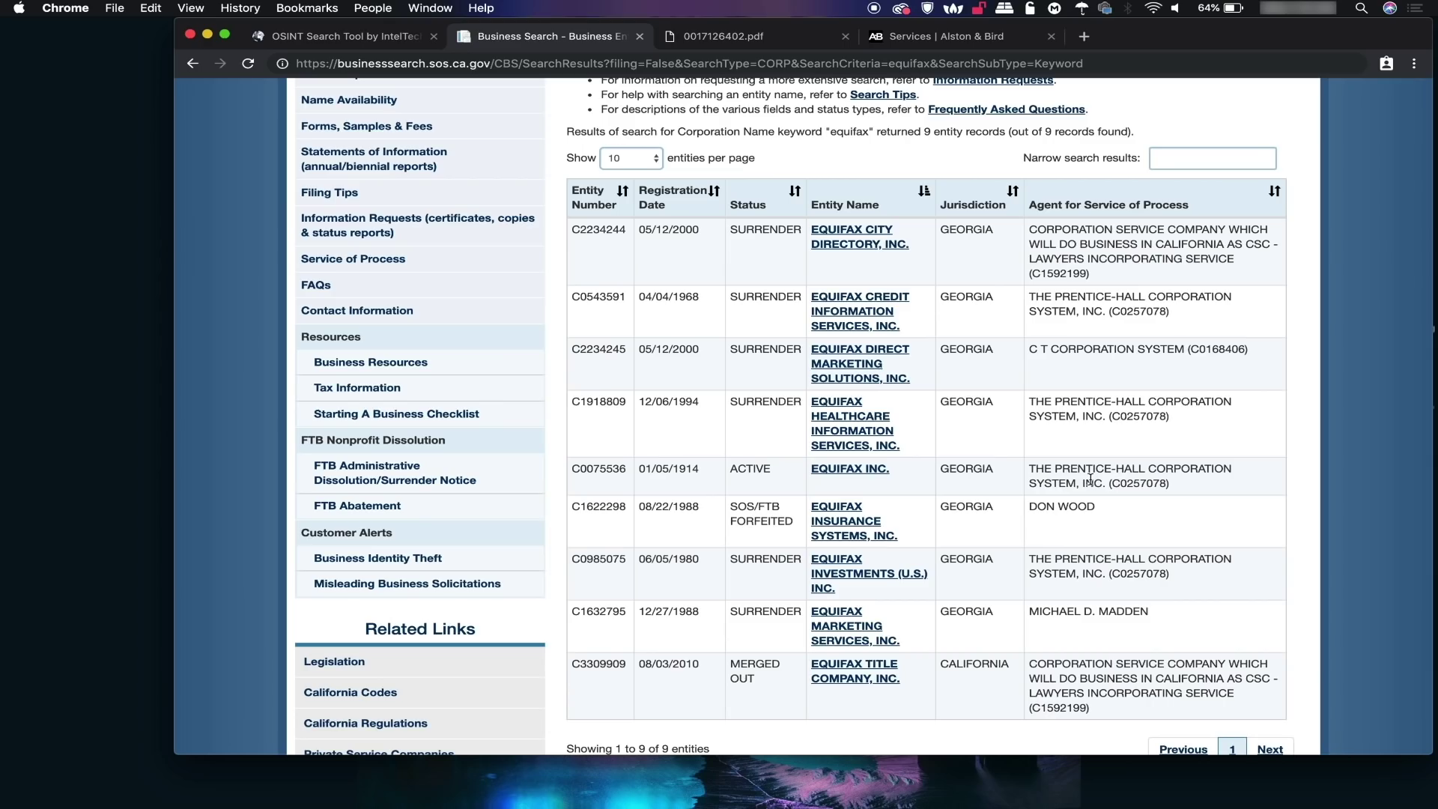
pyautogui.click(840, 469)
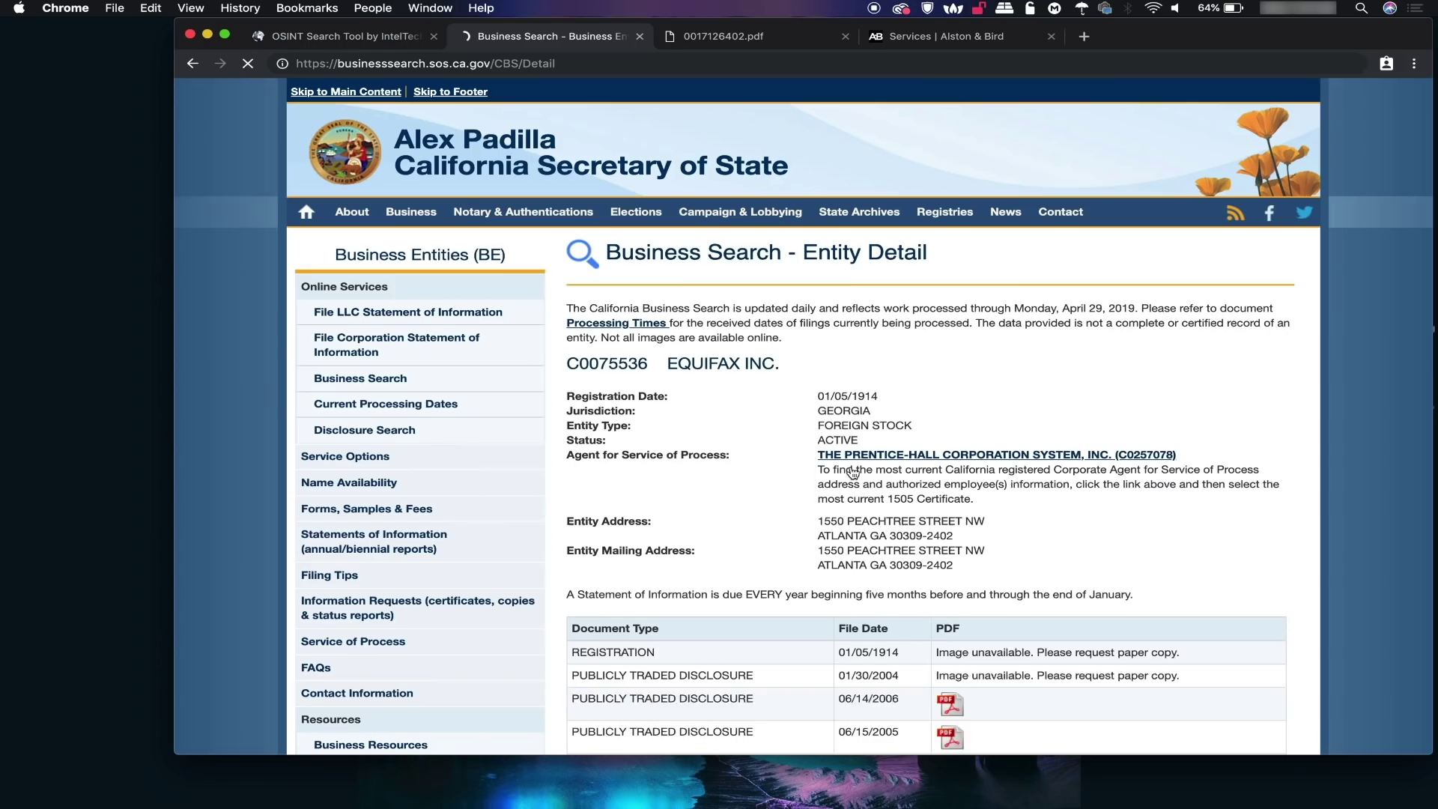
# Open the SI-COMPLETE filing dated 01/08/2019 and read its addresses, officers, service agent and type of business
pyautogui.scroll(-15, 837, 466)
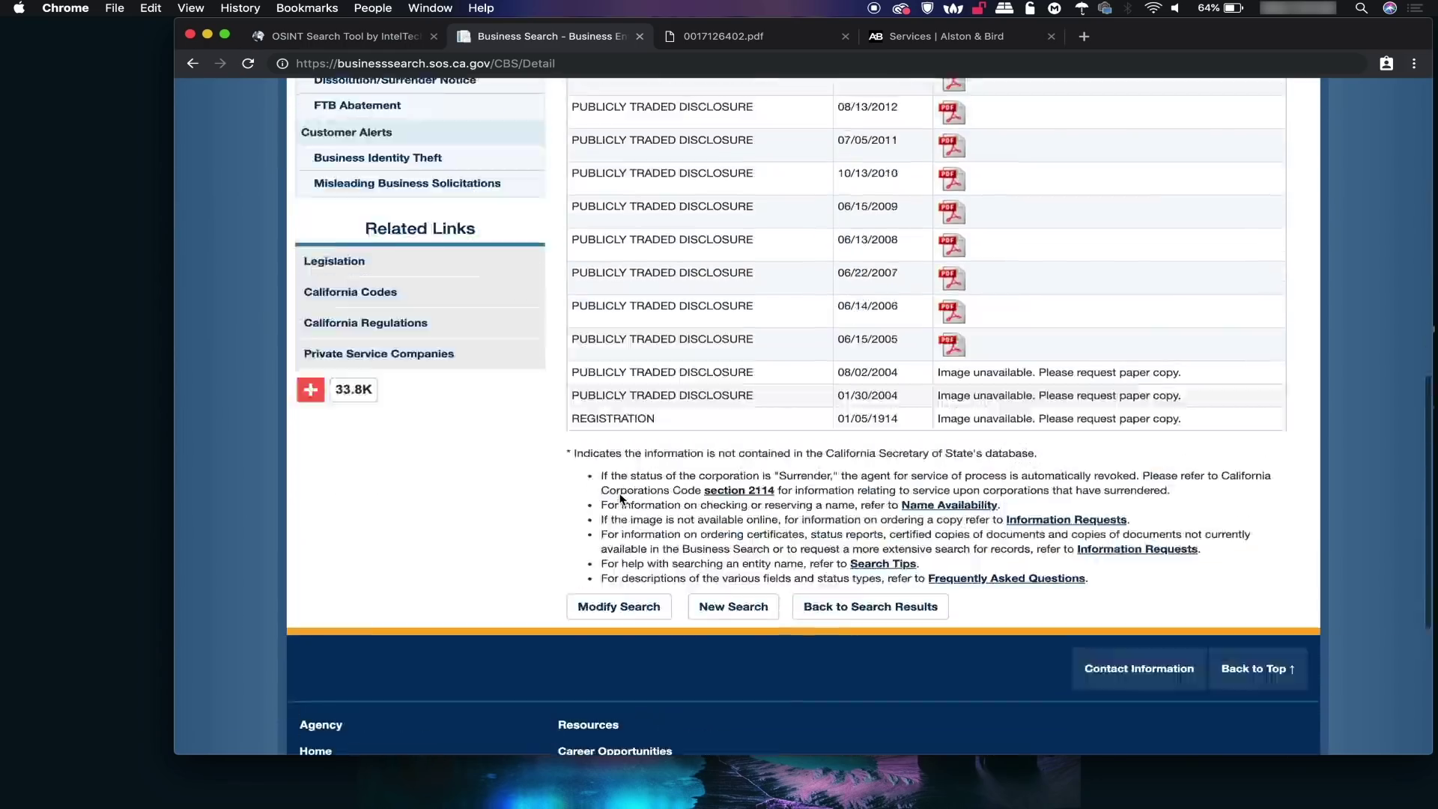
pyautogui.scroll(15, 620, 500)
pyautogui.scroll(-10, 620, 500)
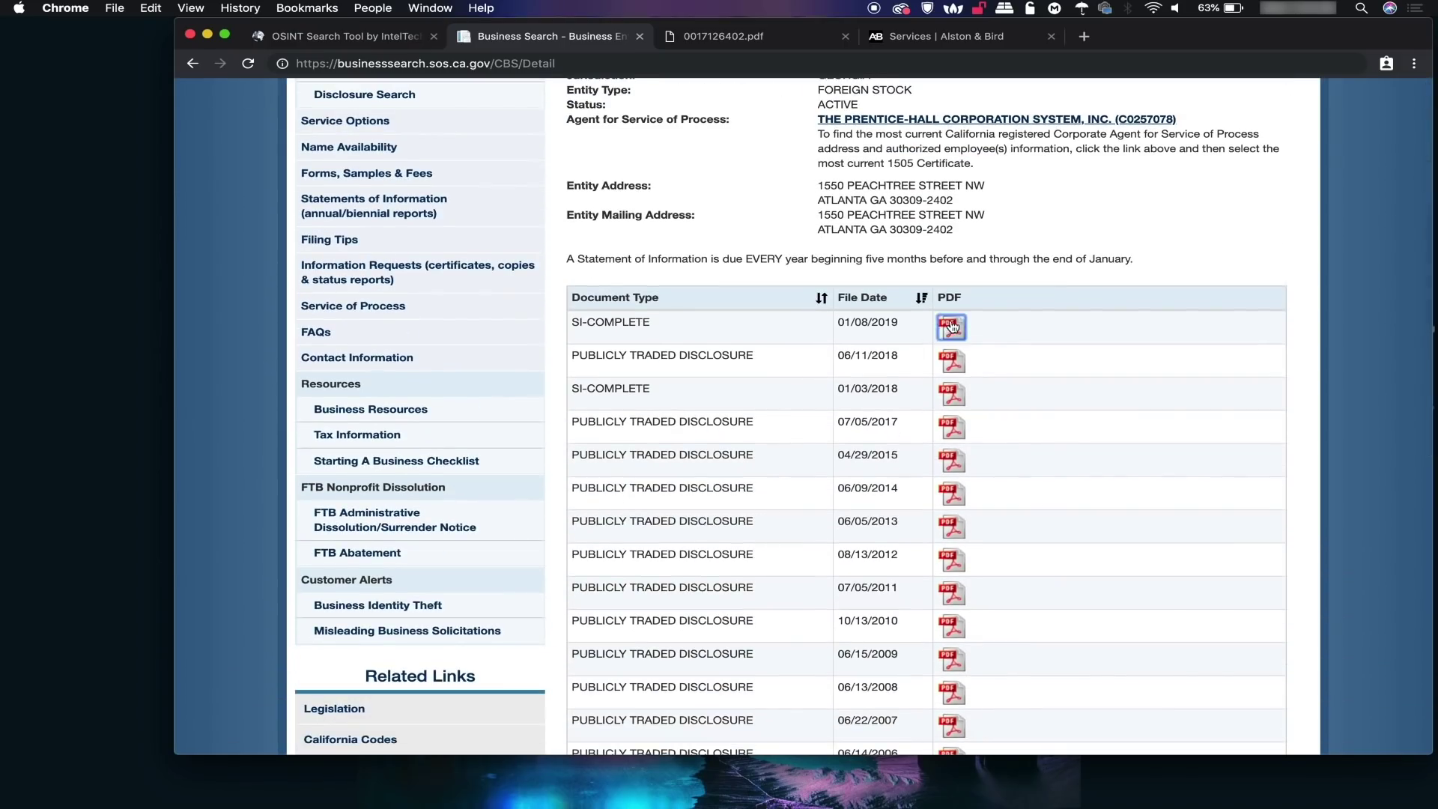
pyautogui.click(952, 328)
pyautogui.scroll(-5, 724, 401)
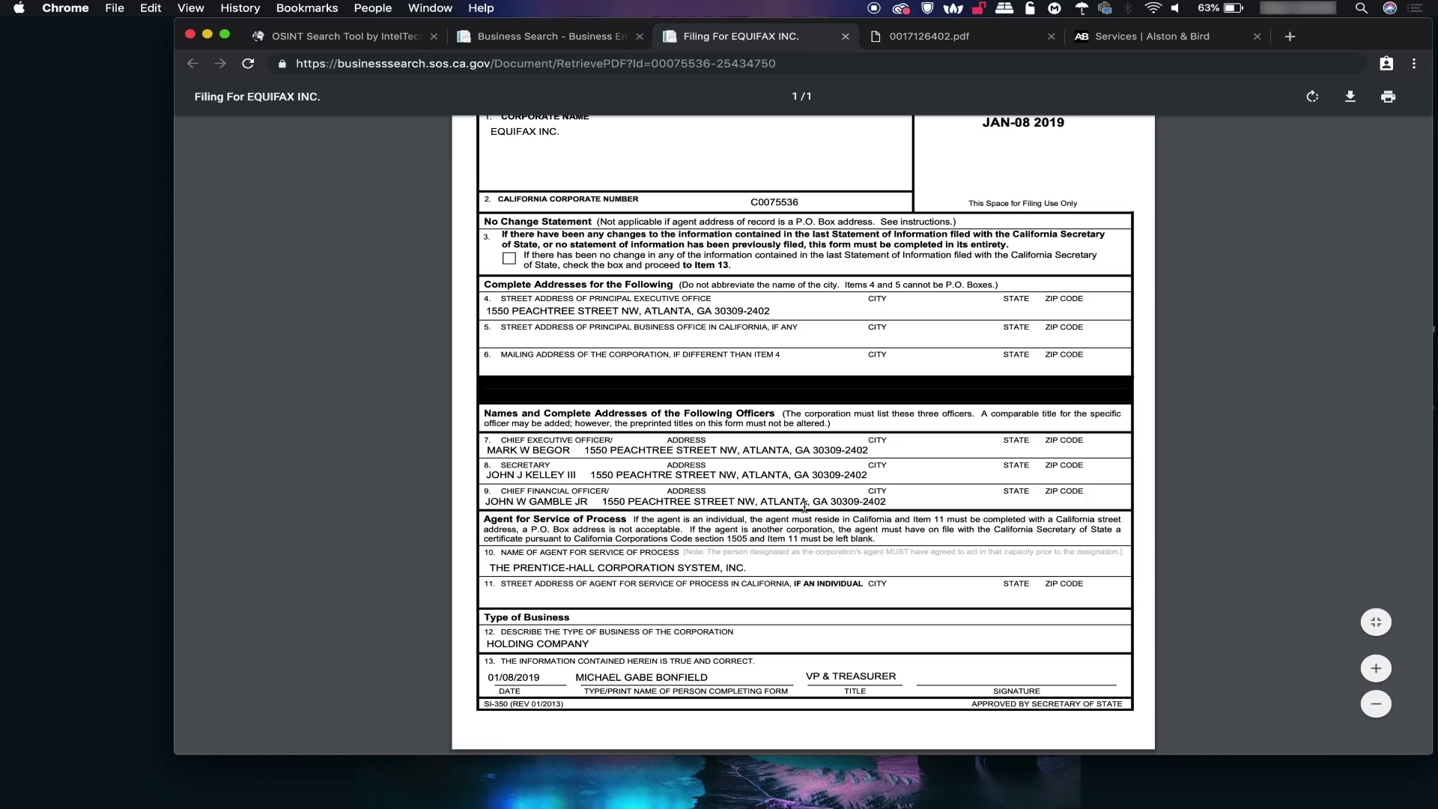
pyautogui.scroll(3, 679, 440)
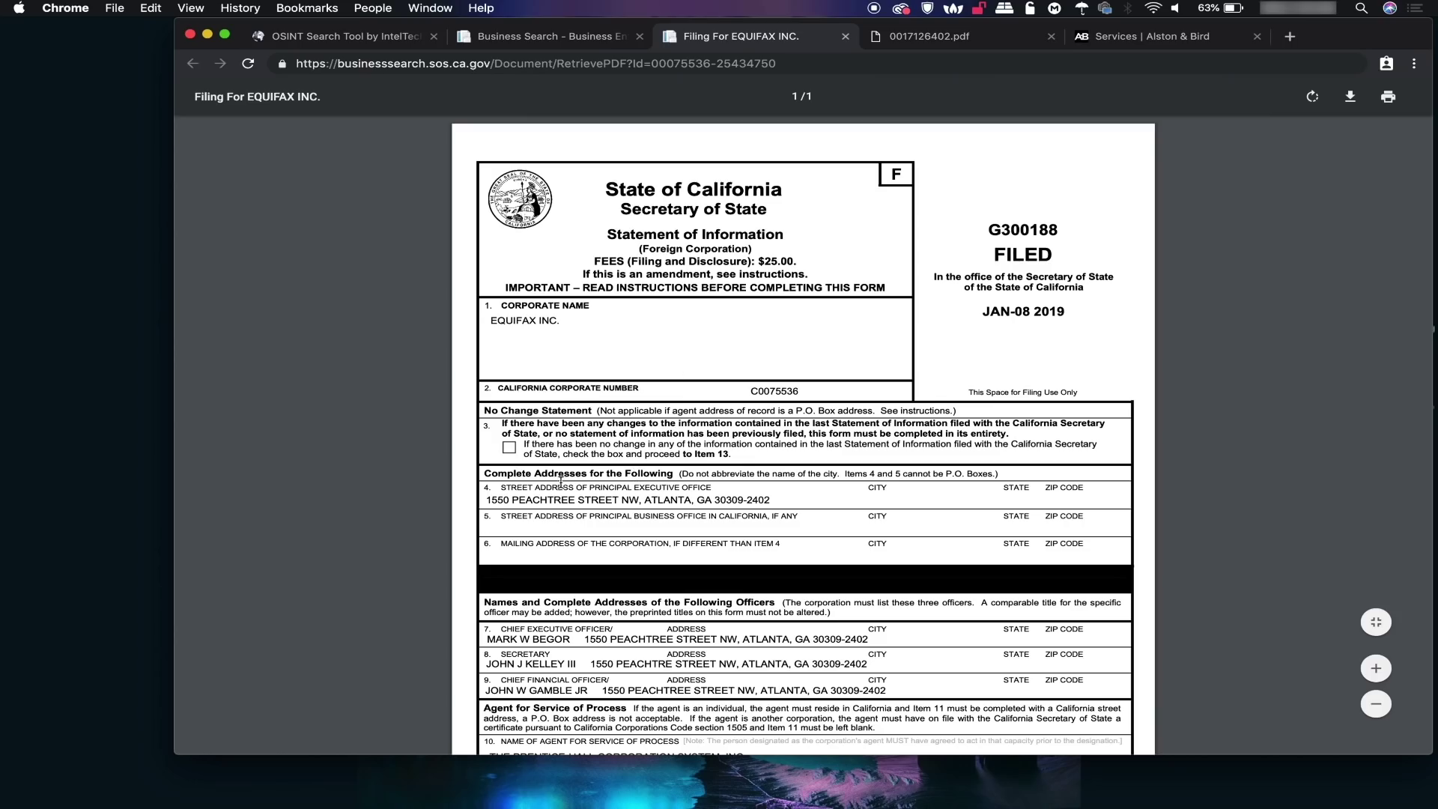
pyautogui.scroll(-3, 669, 504)
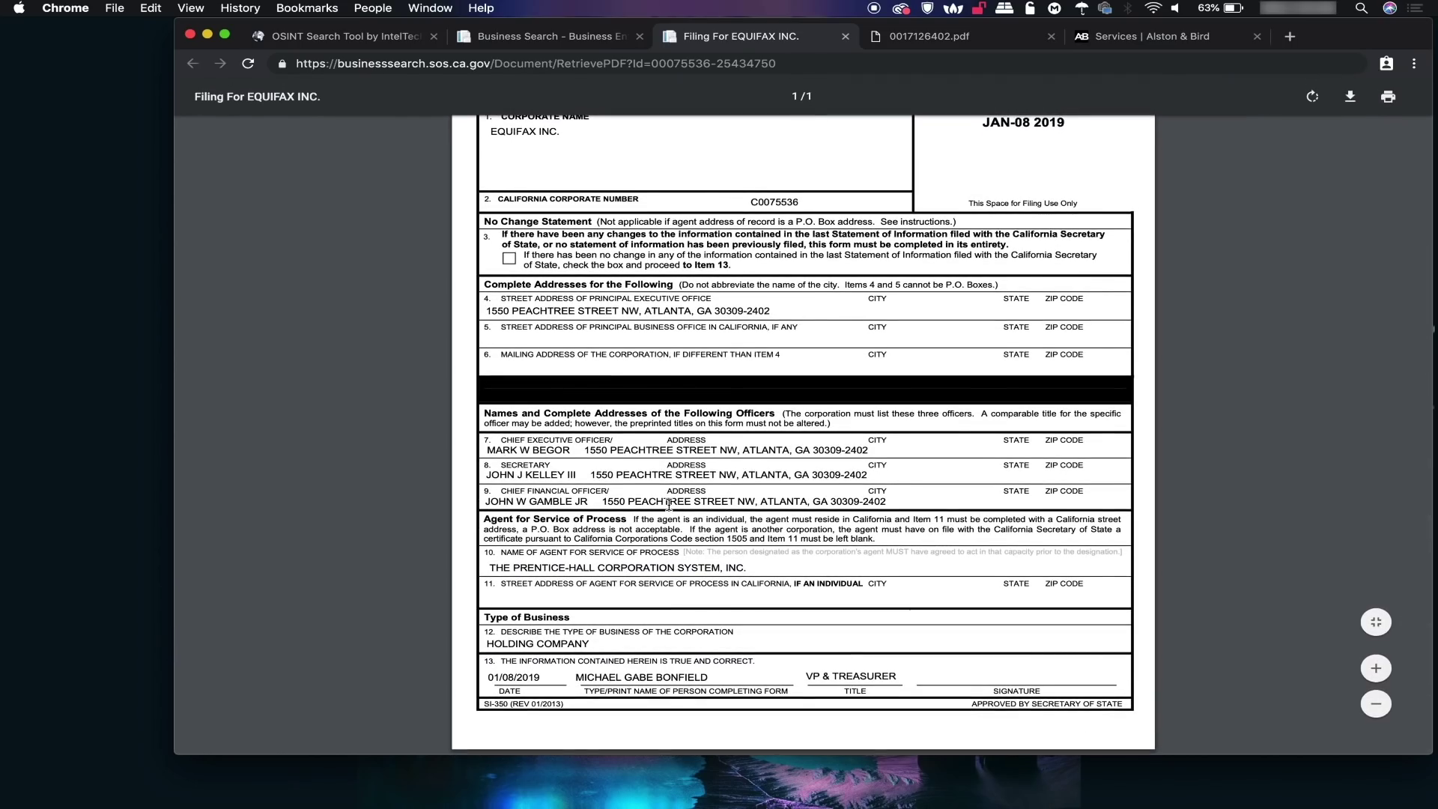
# Open the publicly traded disclosure dated 06/11/2018 from the entity record and examine the directors' and executives' compensation and the statutory disclosures
pyautogui.click(570, 37)
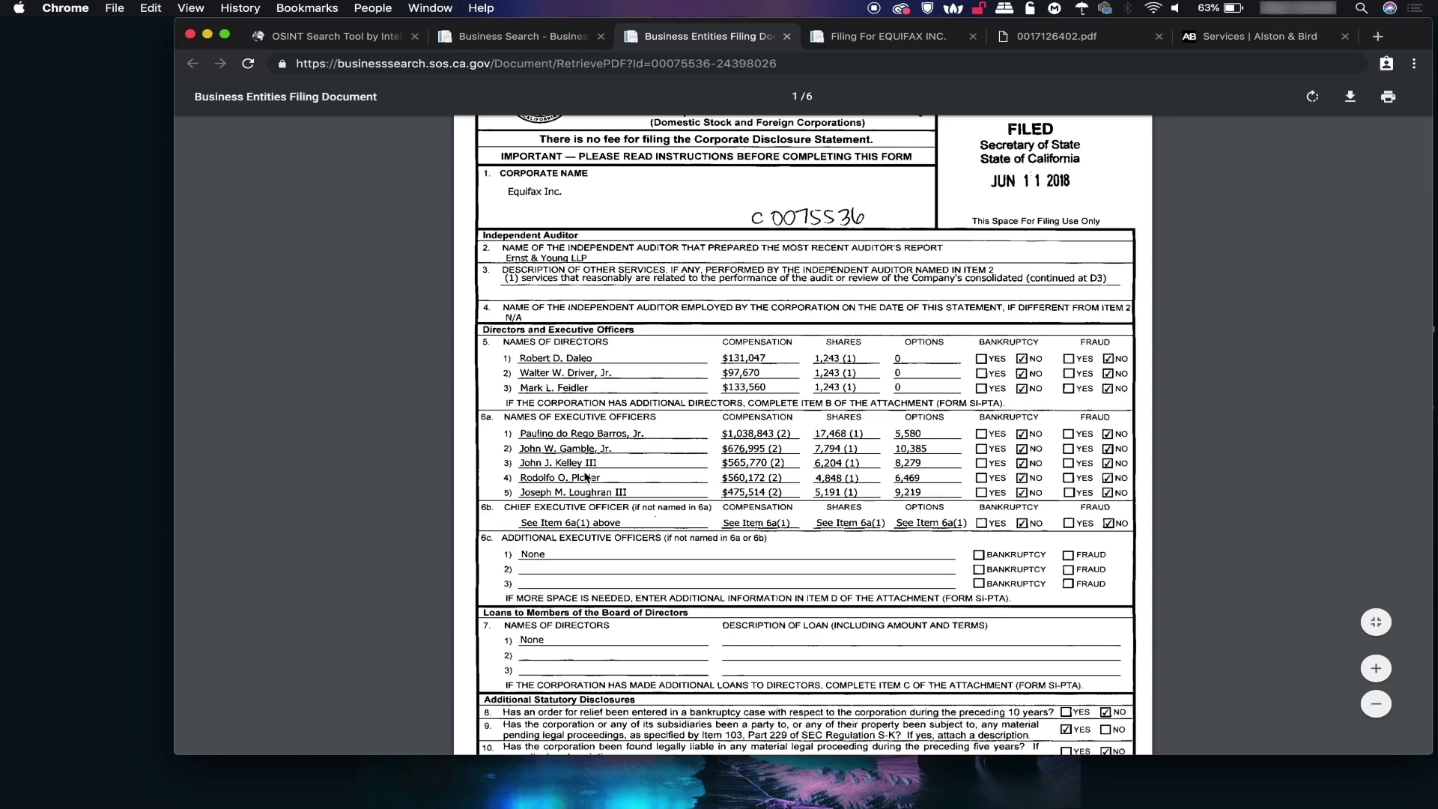
pyautogui.scroll(-5, 649, 495)
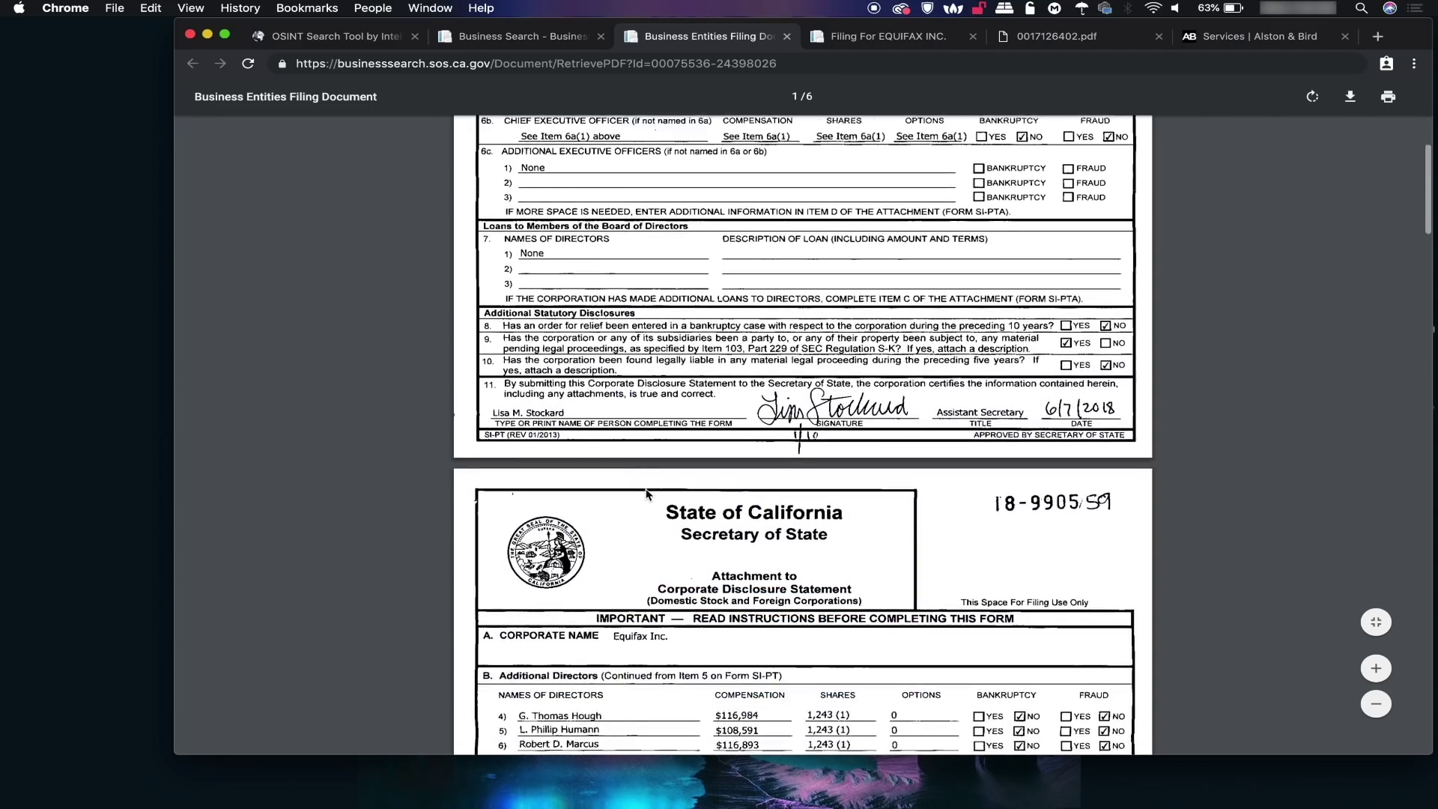
pyautogui.scroll(3, 863, 332)
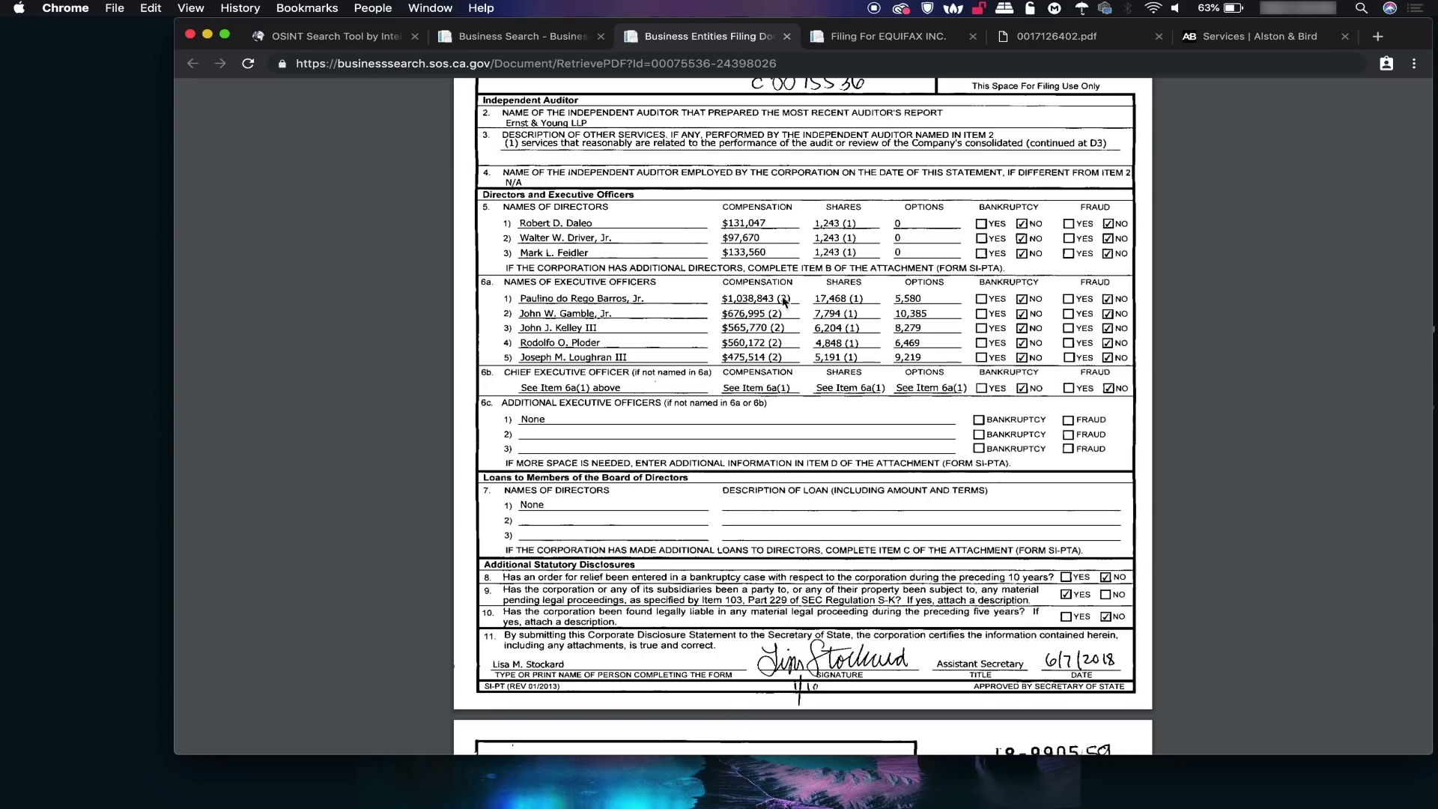
pyautogui.scroll(1, 797, 414)
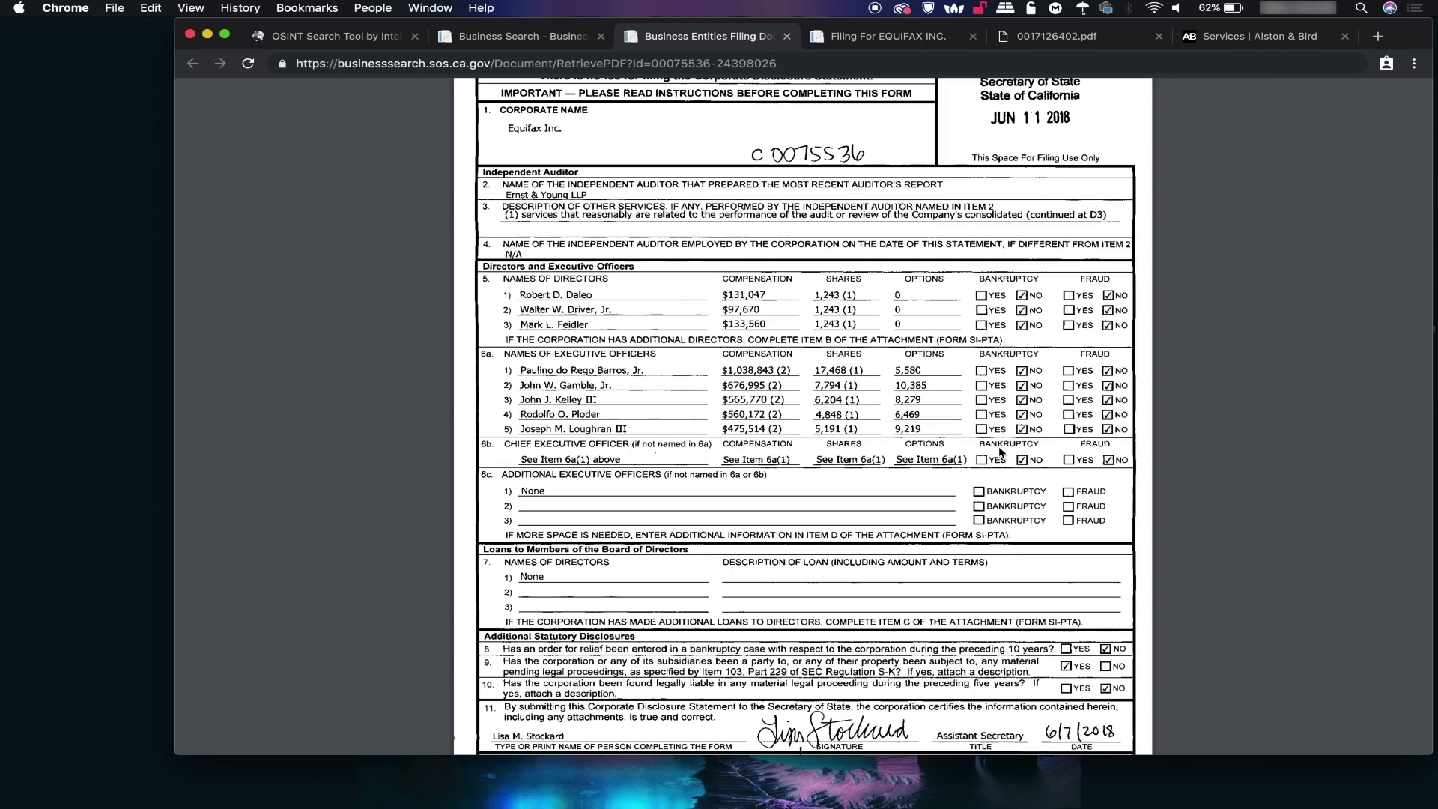
pyautogui.scroll(-5, 1001, 452)
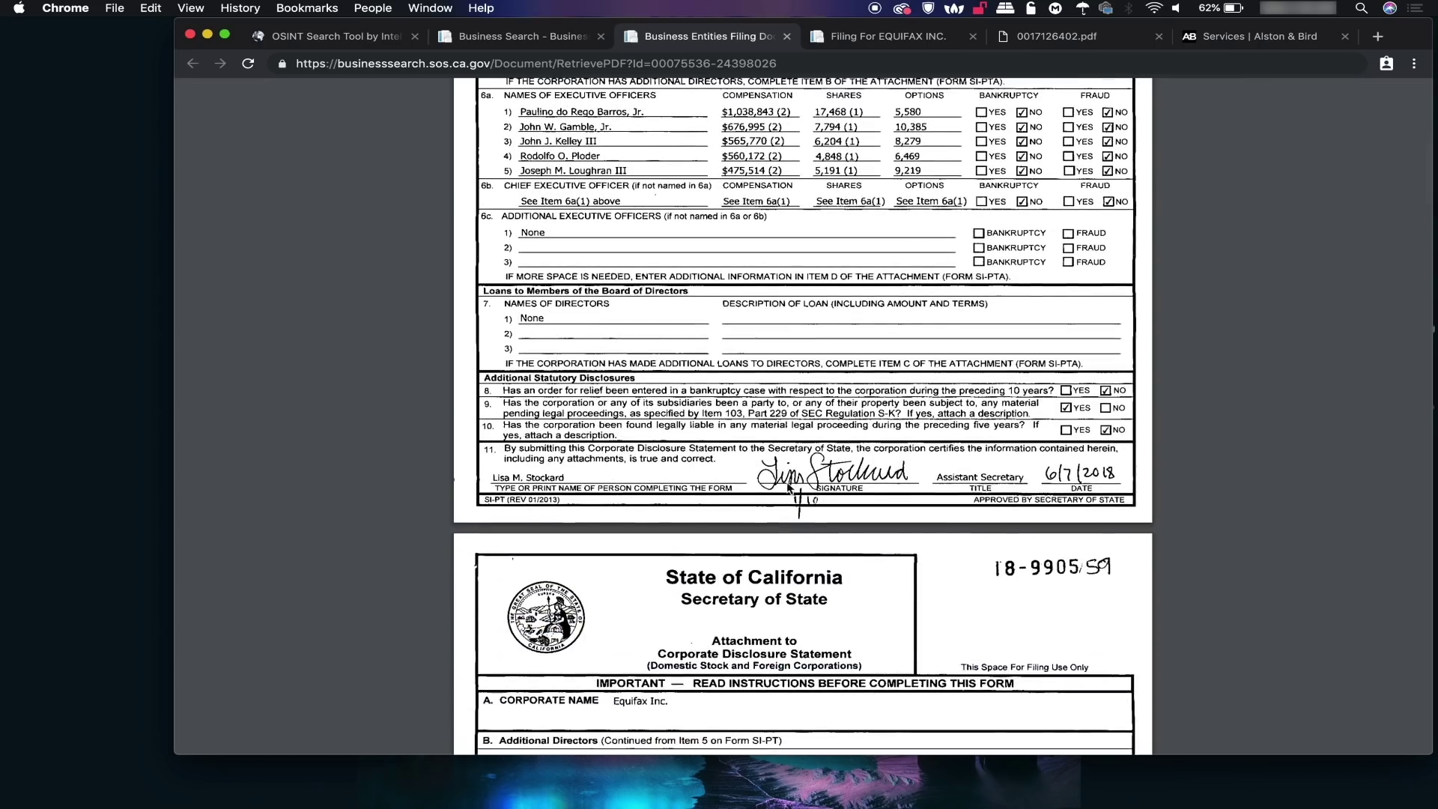
pyautogui.scroll(-2, 1068, 493)
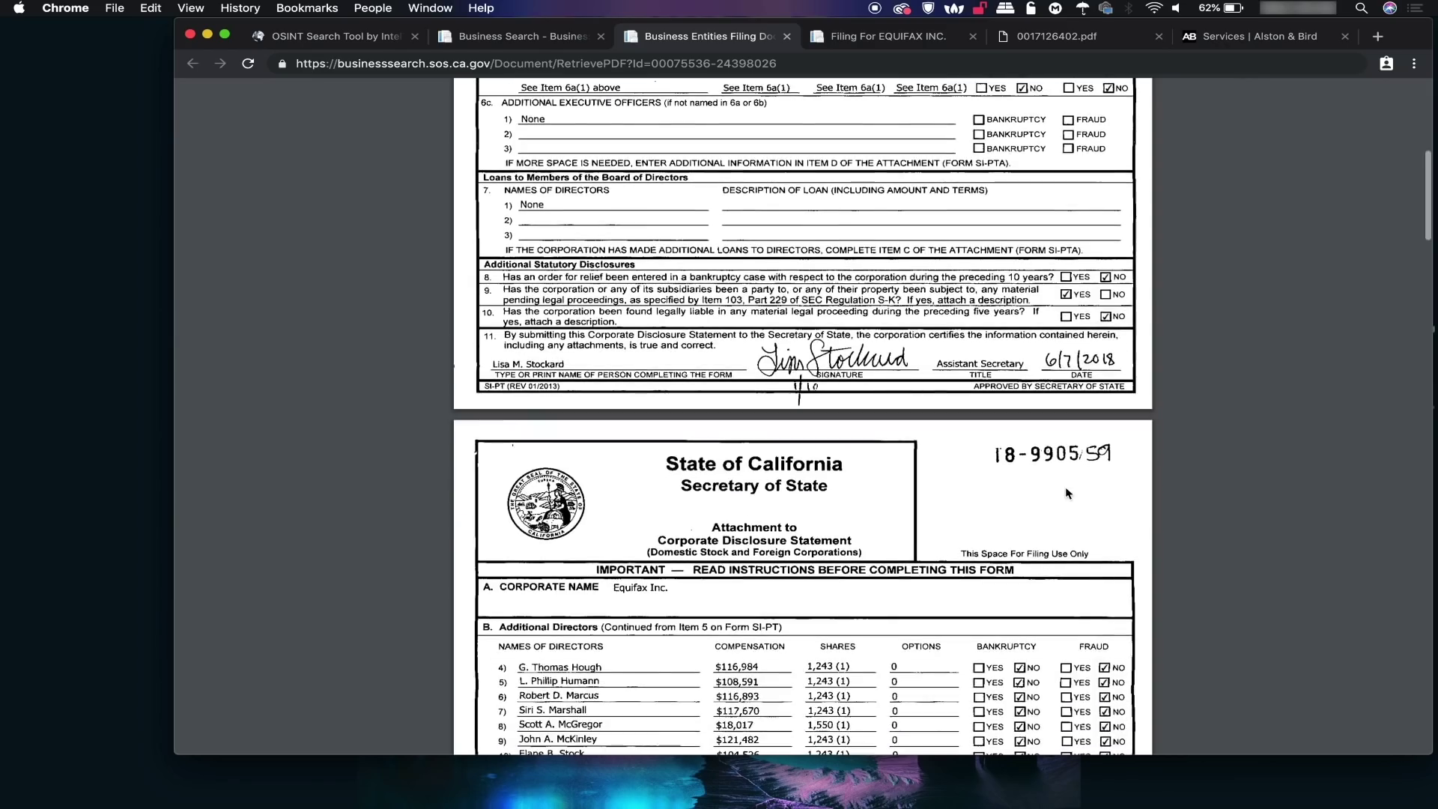
pyautogui.scroll(4, 862, 323)
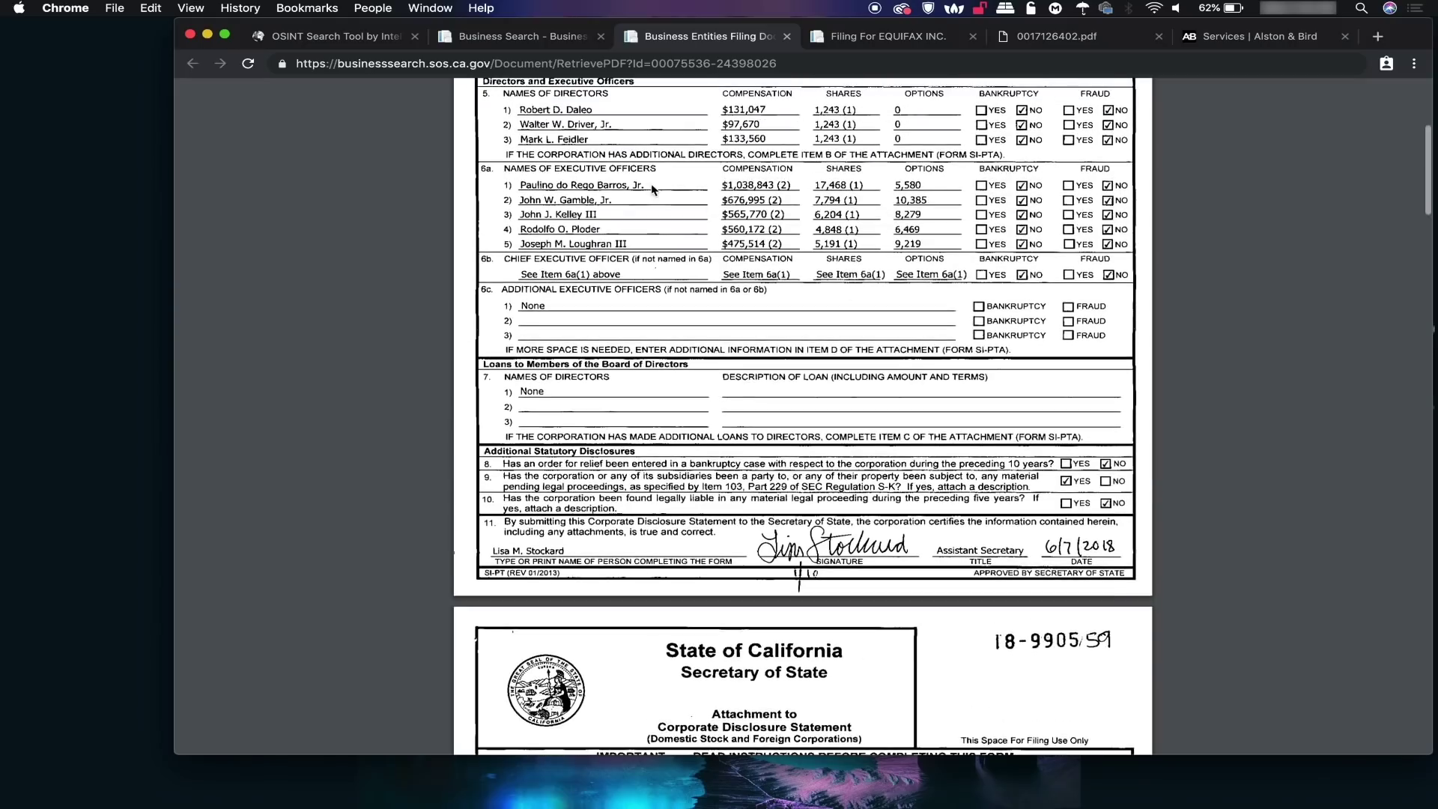
# Skim the 06/11/2018 disclosure's additional directors and litigation attachments, then close that filing
pyautogui.scroll(6, 651, 190)
pyautogui.scroll(-11, 655, 191)
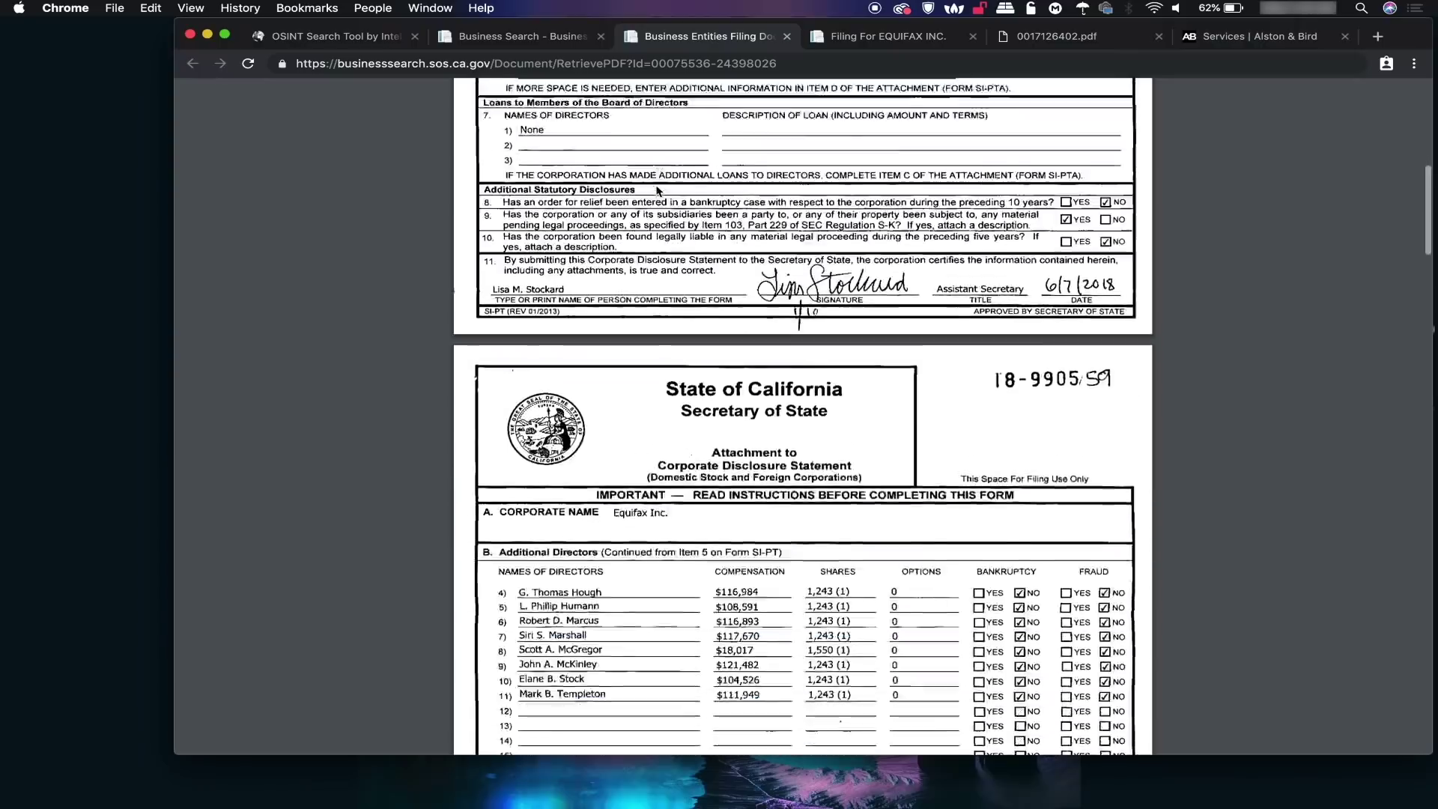
pyautogui.scroll(-20, 658, 191)
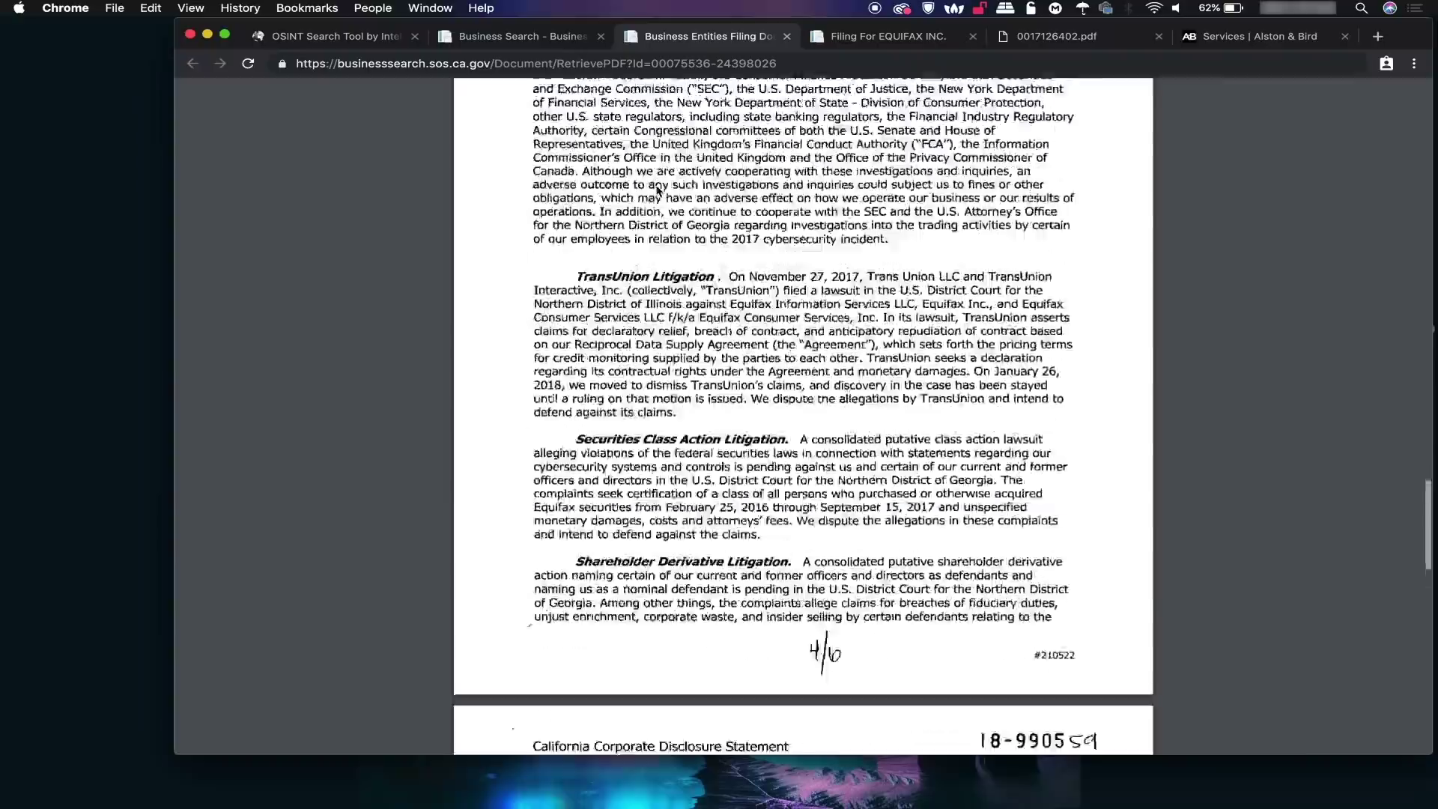
pyautogui.scroll(-5, 658, 191)
pyautogui.scroll(20, 658, 191)
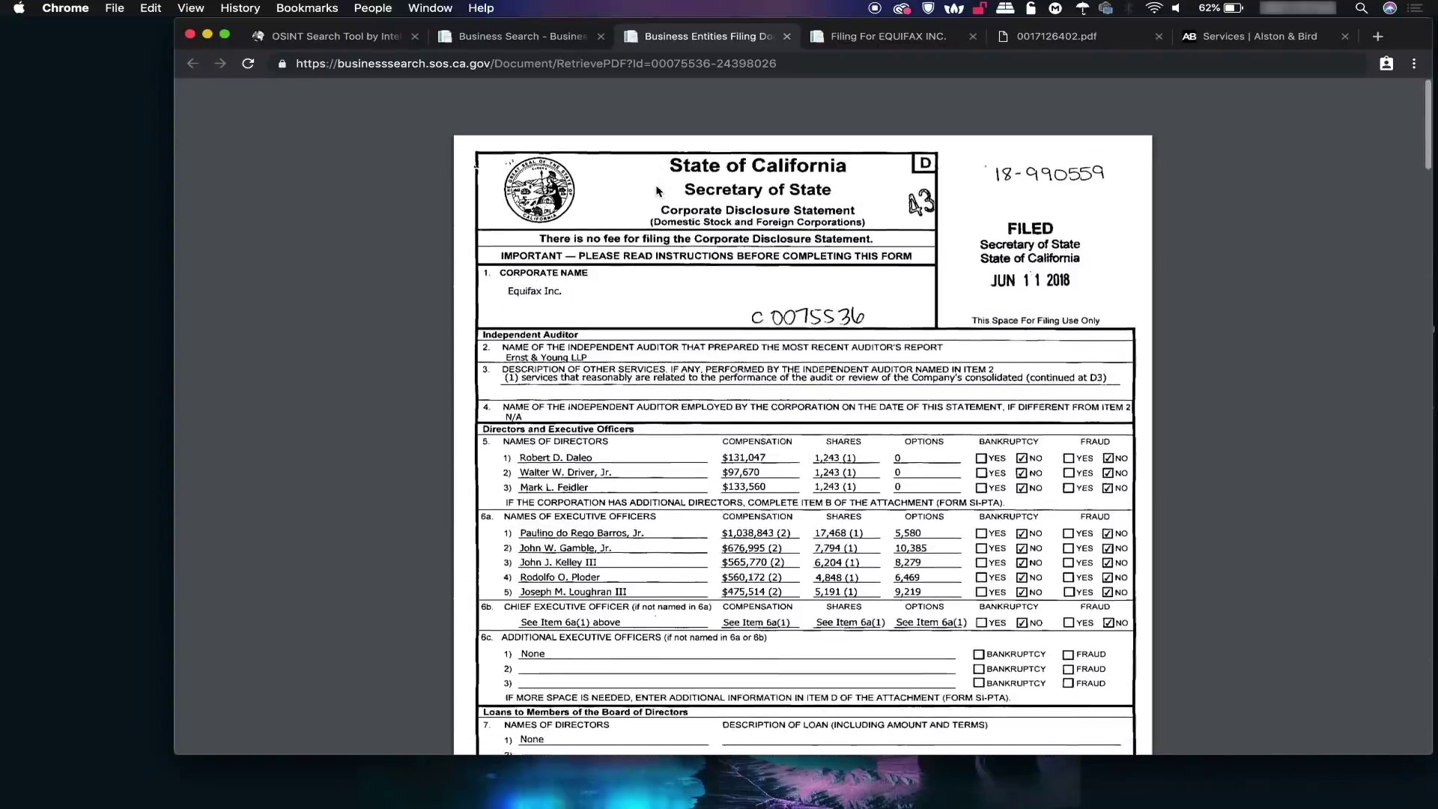
pyautogui.click(786, 36)
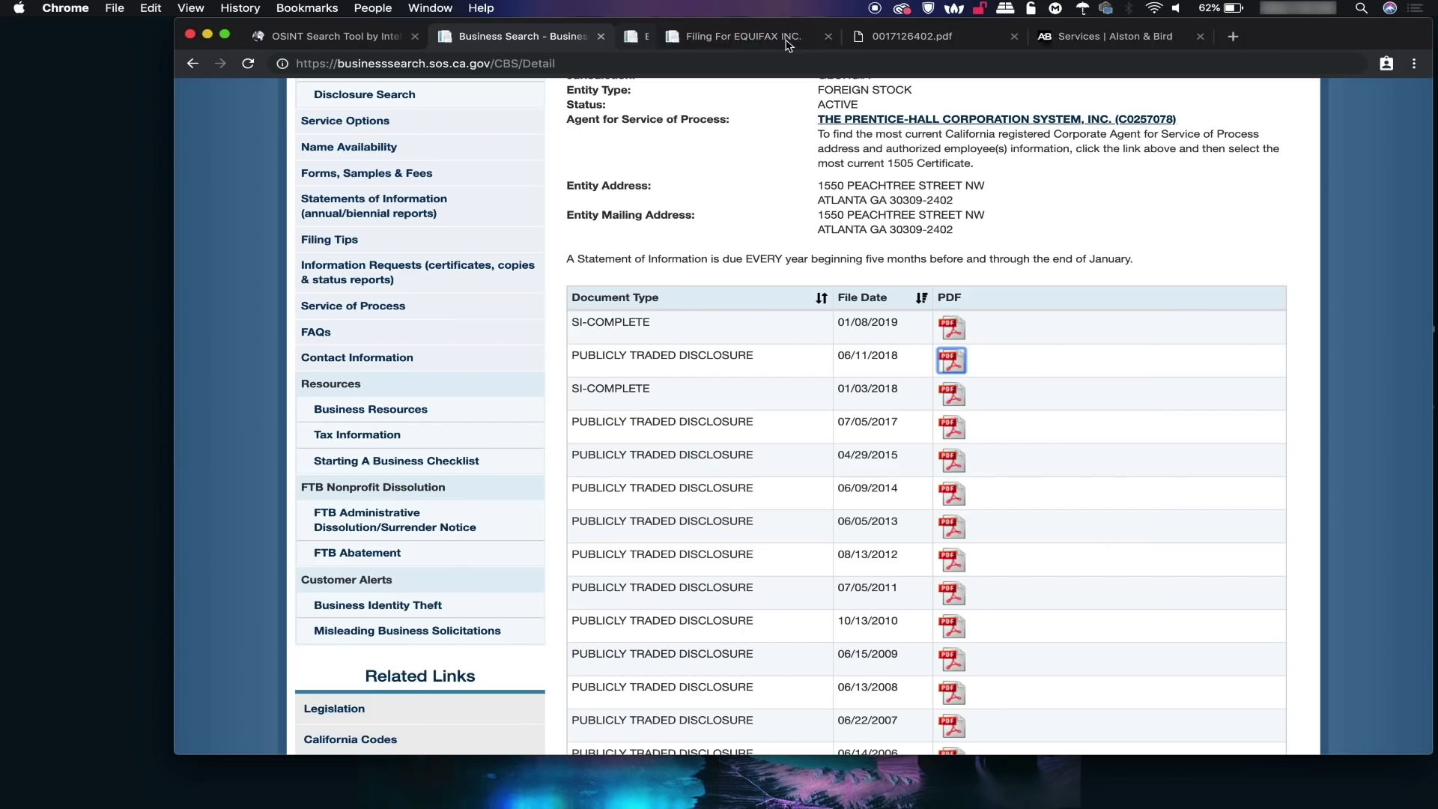
# Open the publicly traded disclosure dated 04/29/2015 and examine its officer compensation, signature block and Exhibit D footnotes
pyautogui.click(949, 456)
pyautogui.scroll(-20, 689, 464)
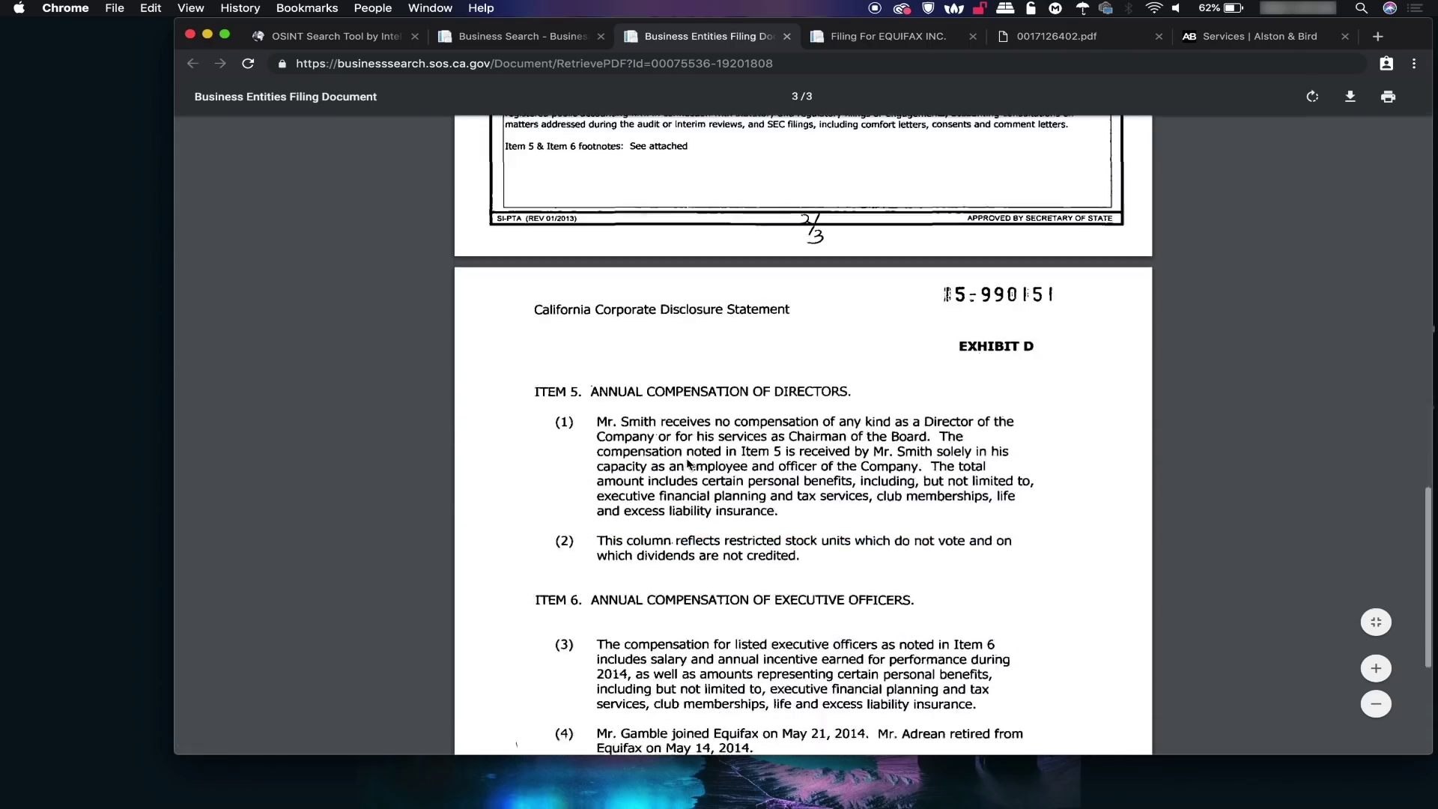
pyautogui.scroll(7, 688, 463)
pyautogui.scroll(-6, 688, 463)
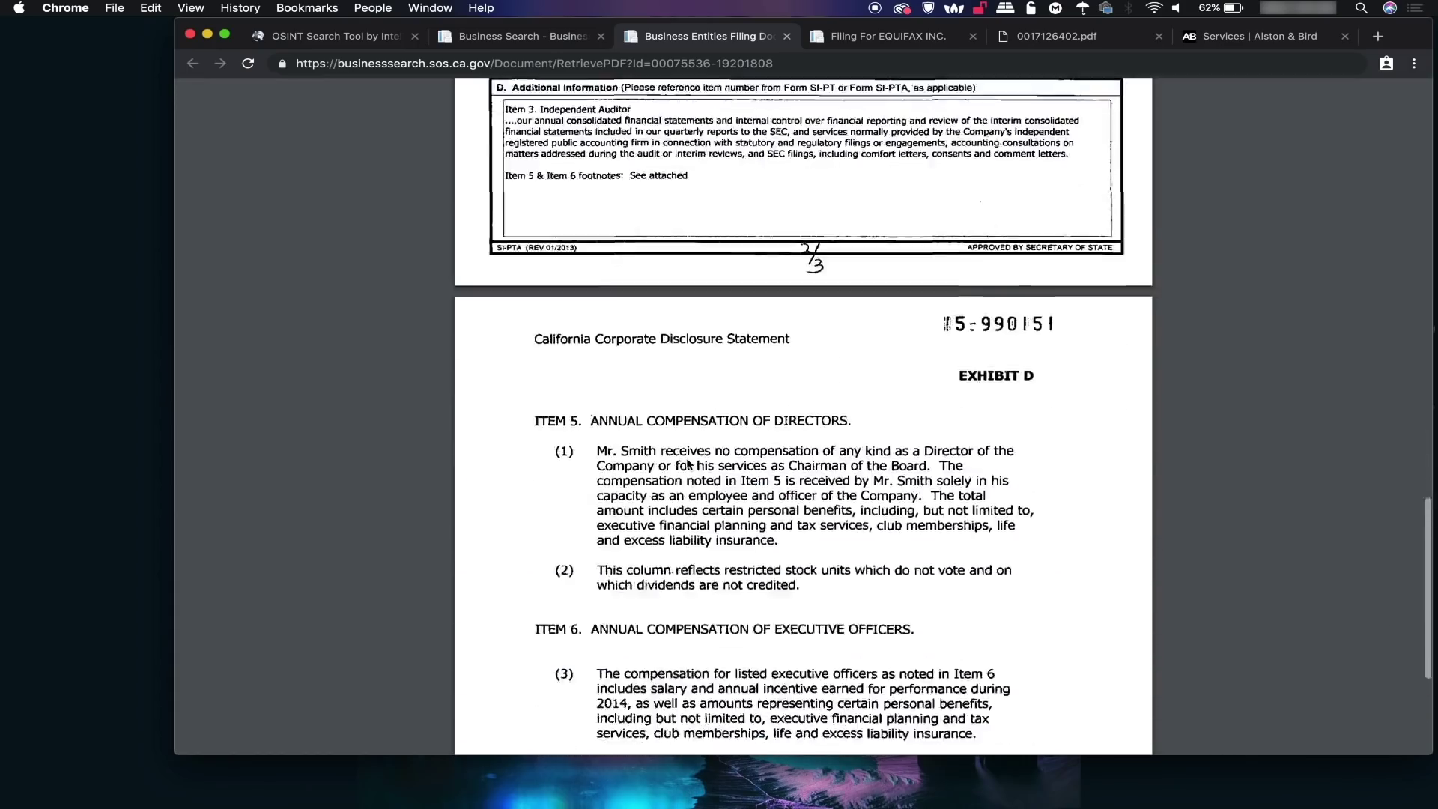
pyautogui.scroll(-5, 688, 463)
pyautogui.scroll(15, 686, 457)
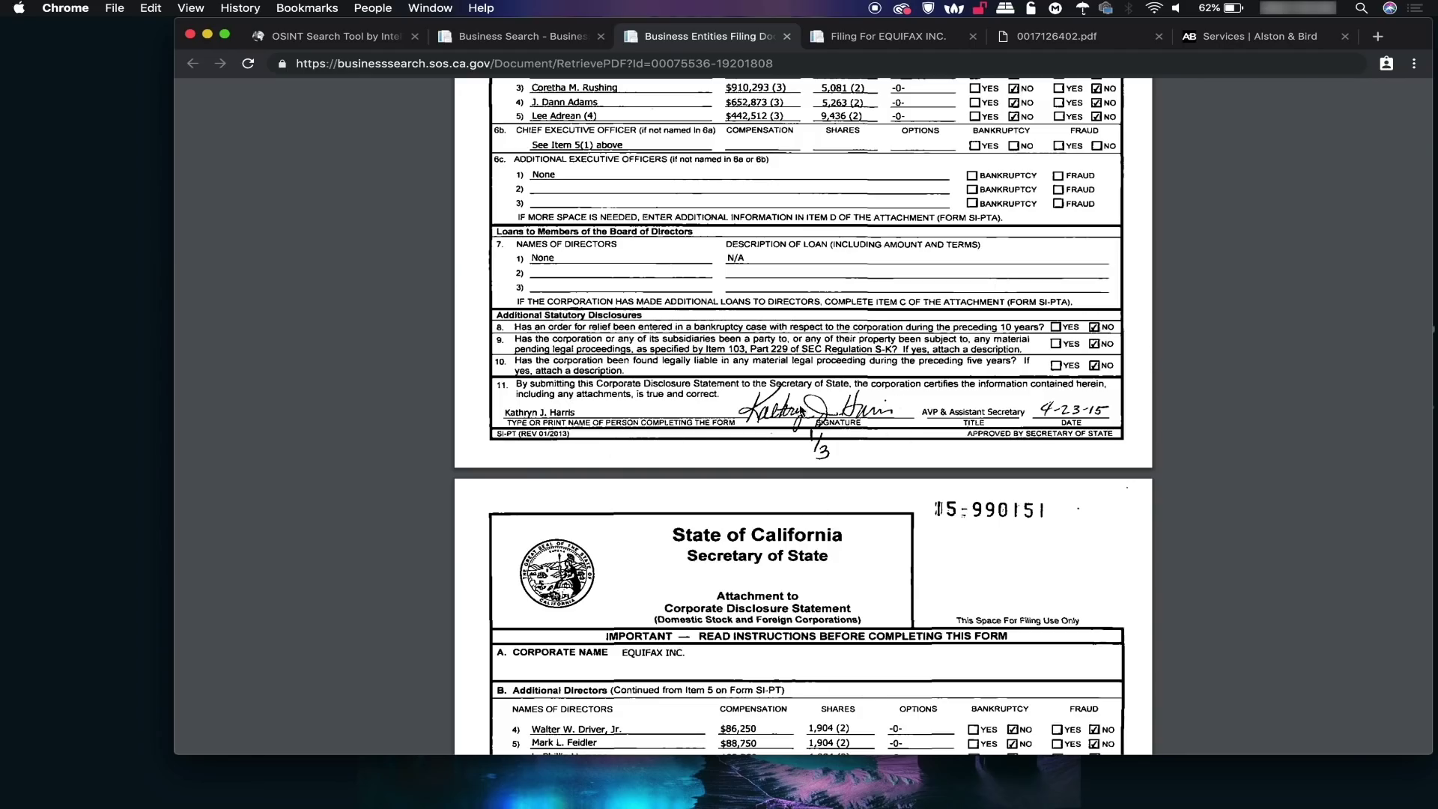
pyautogui.scroll(2, 886, 490)
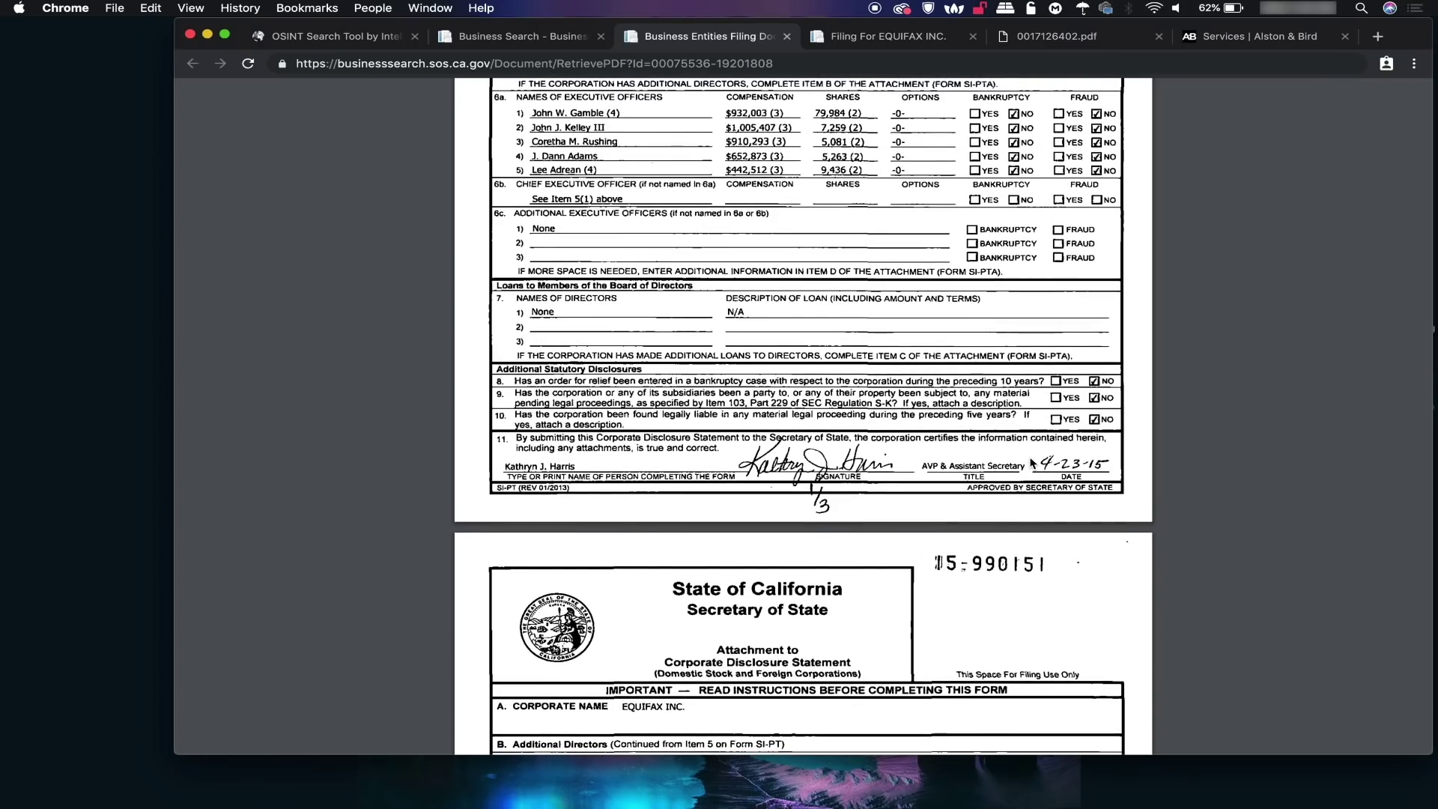
pyautogui.scroll(10, 997, 508)
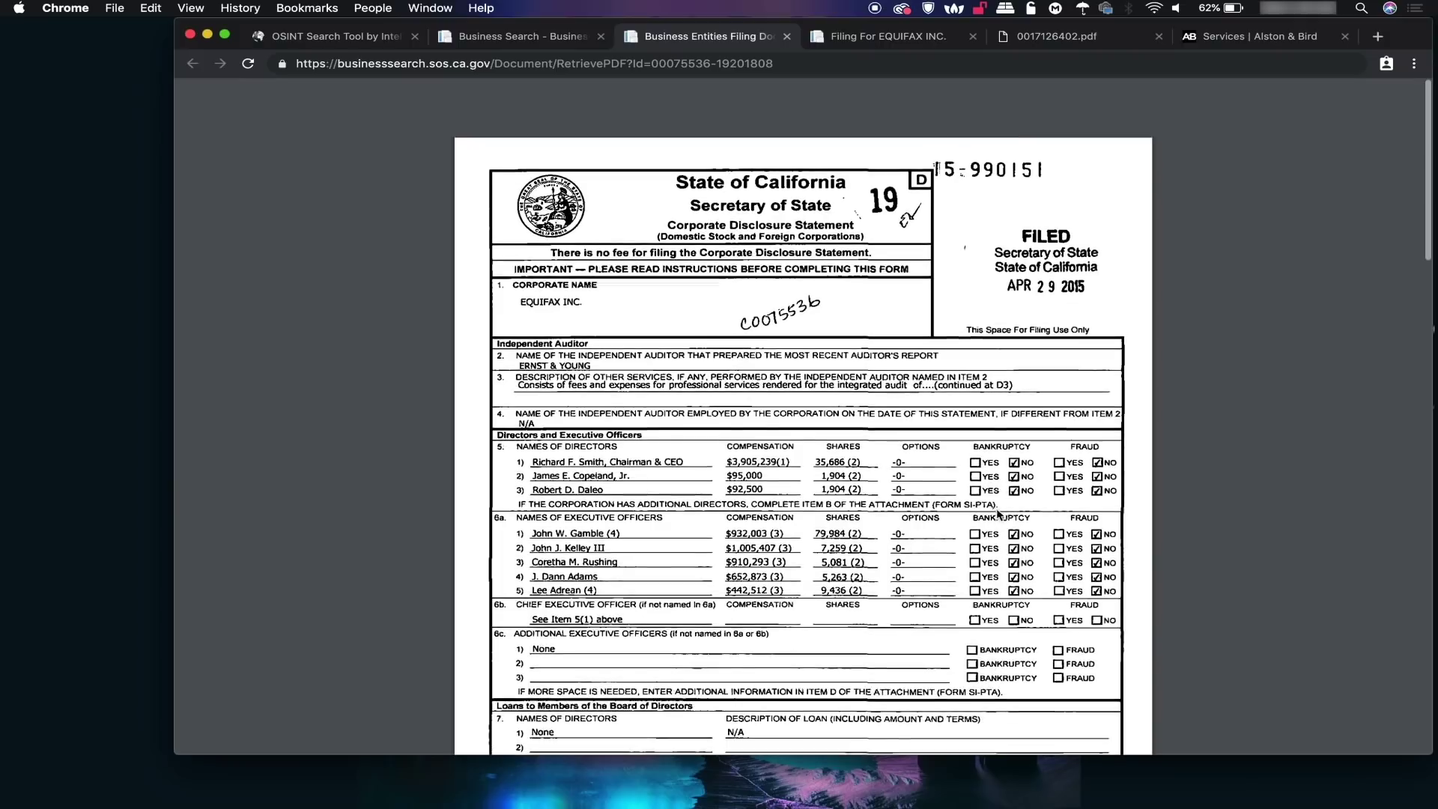
pyautogui.scroll(-15, 996, 508)
pyautogui.scroll(15, 996, 508)
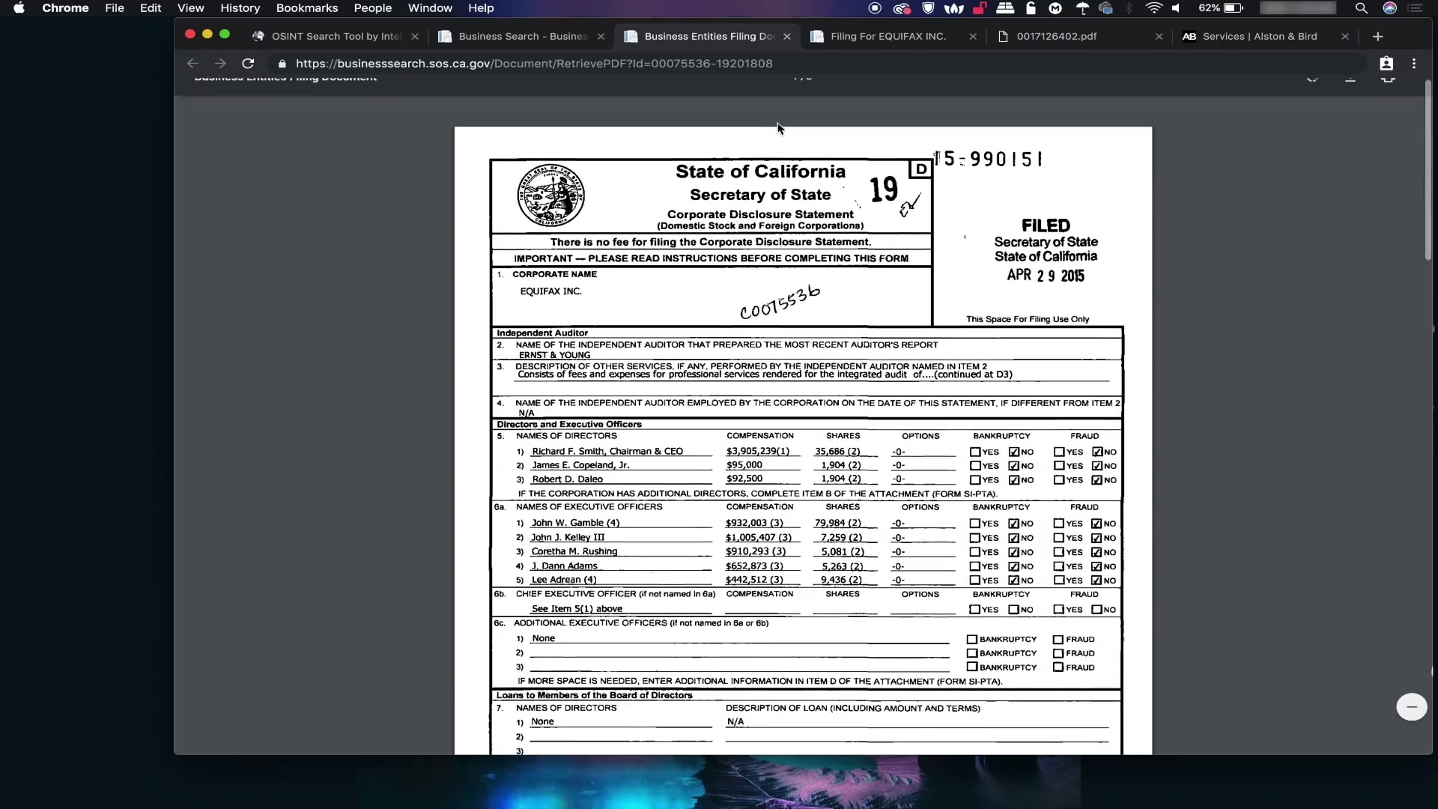
# Close the 04/29/2015 disclosure, skim the remaining Equifax filings down to the 1914 registration, and close the California entity record
pyautogui.click(787, 36)
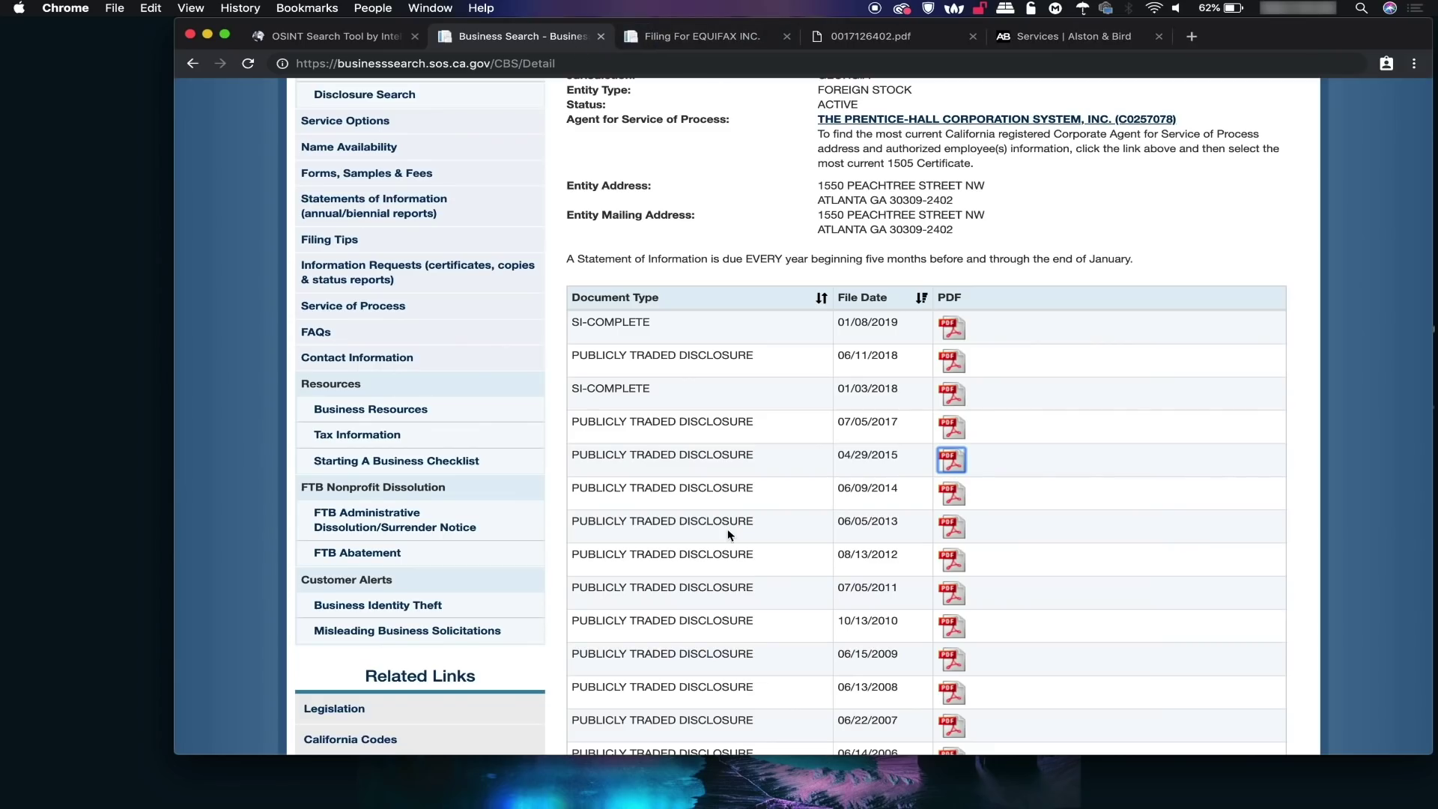
pyautogui.scroll(-5, 749, 562)
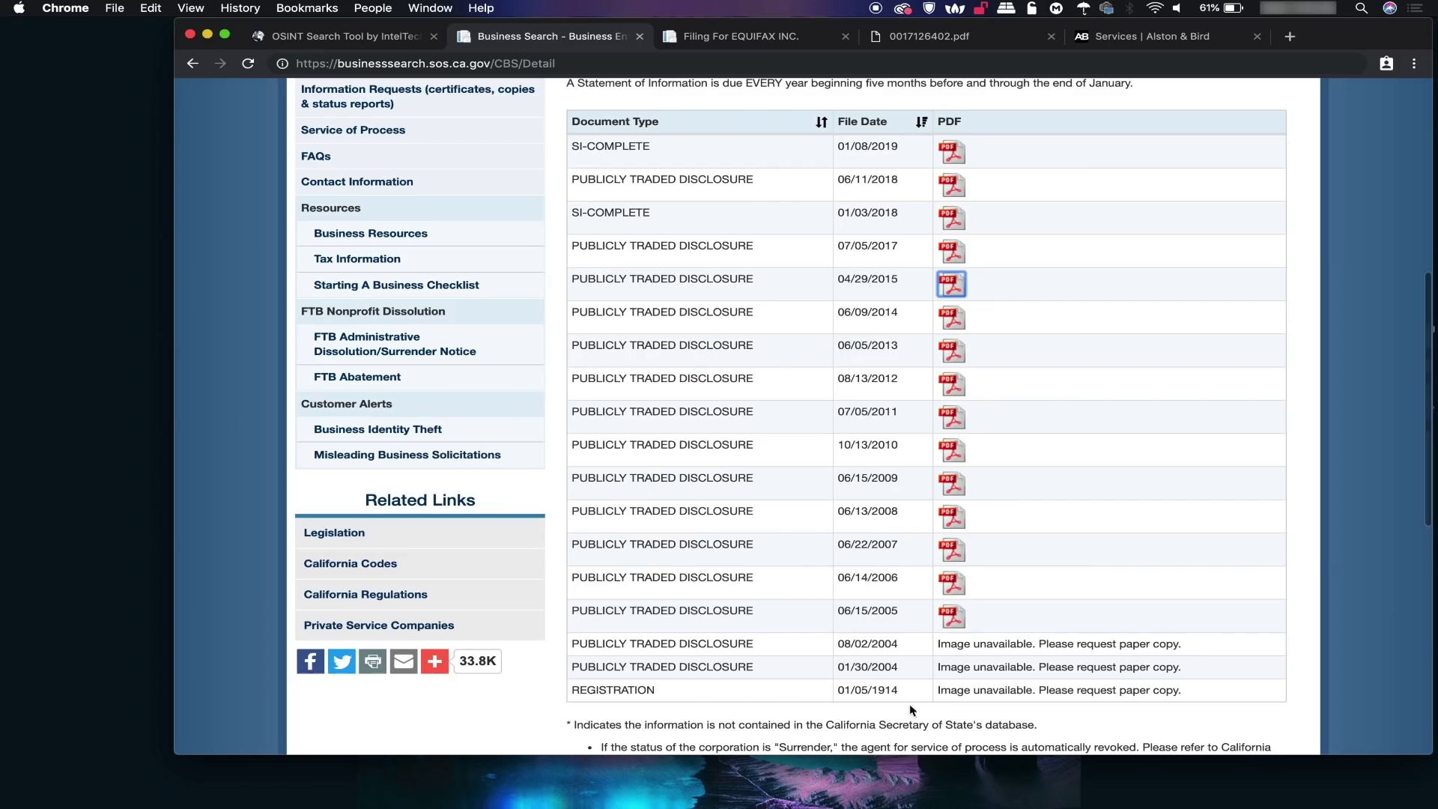
pyautogui.scroll(10, 812, 629)
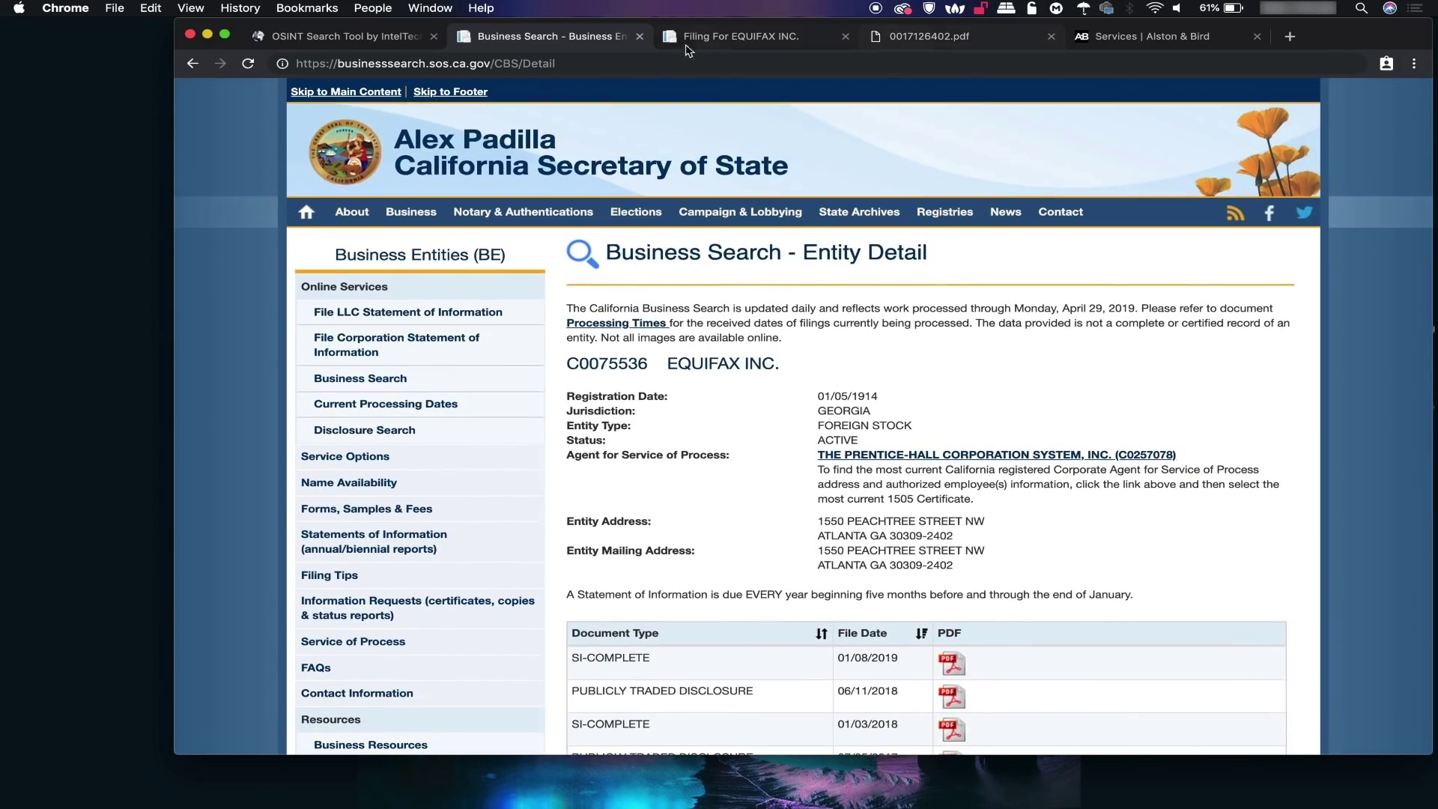
pyautogui.click(640, 36)
# Return to the IntelTechniques portal, open Open Corporates from the business resources, and search companies in all jurisdictions for "equifax"
pyautogui.click(365, 37)
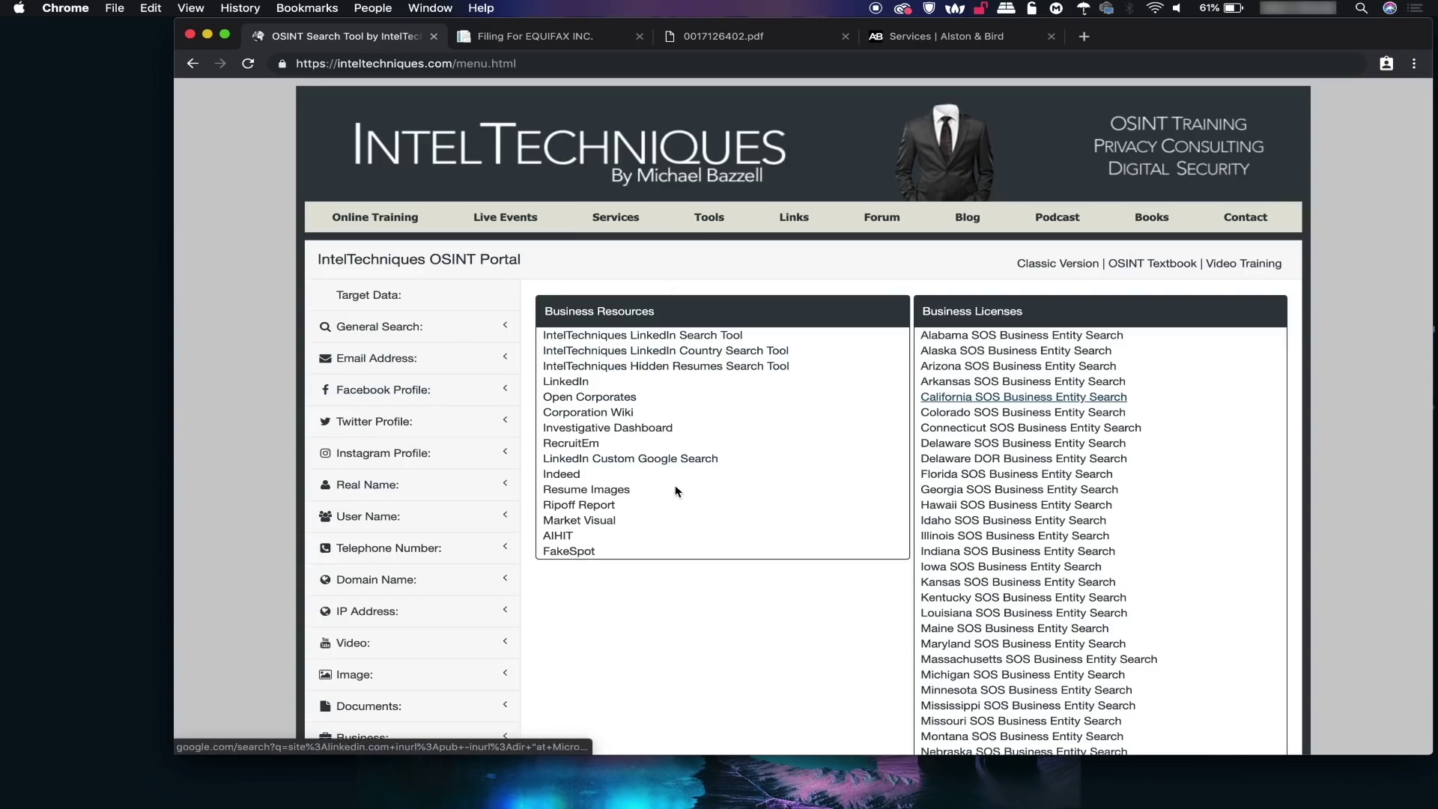
pyautogui.keyDown('super'); pyautogui.click(620, 399); pyautogui.keyUp('super')
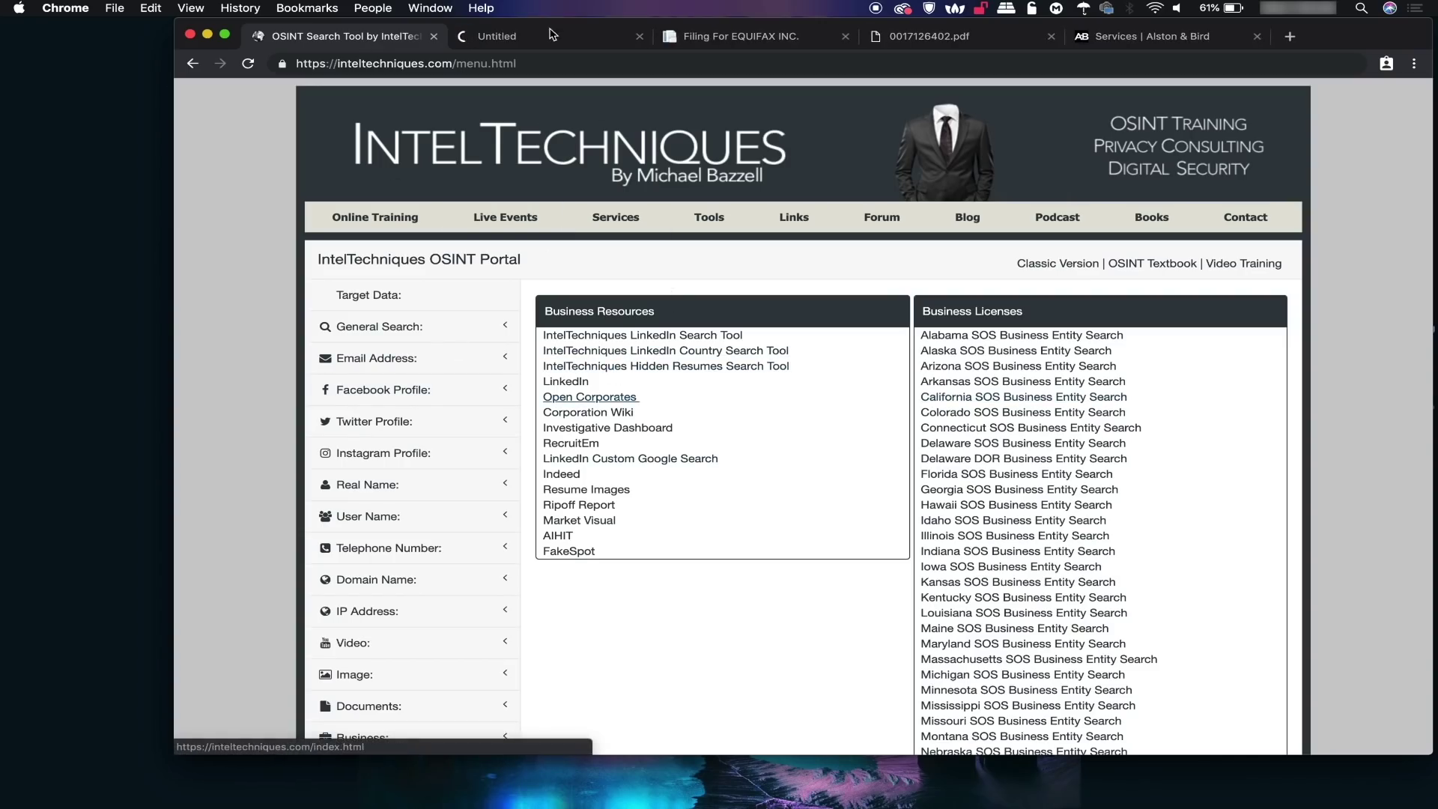
pyautogui.click(554, 35)
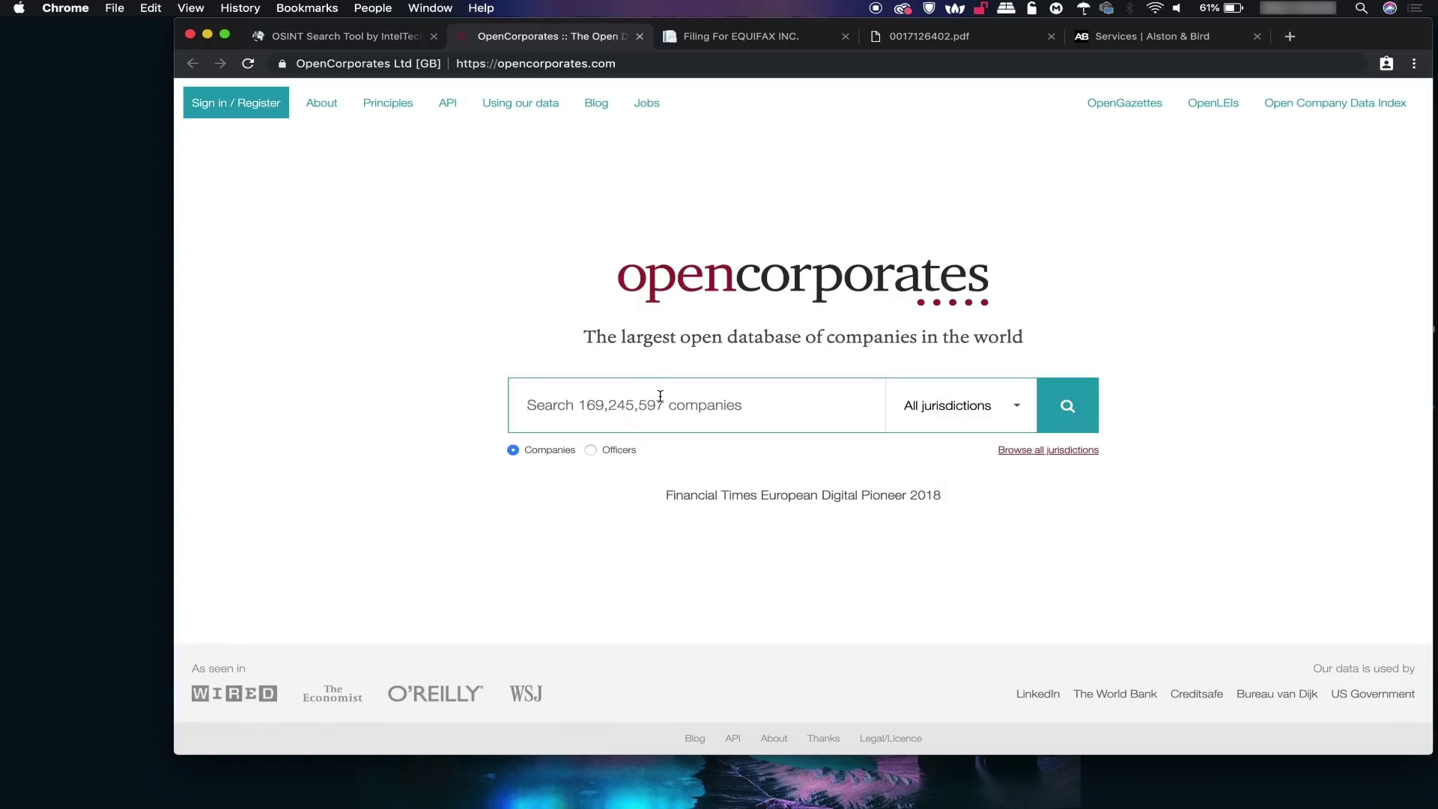
pyautogui.write('equifax')
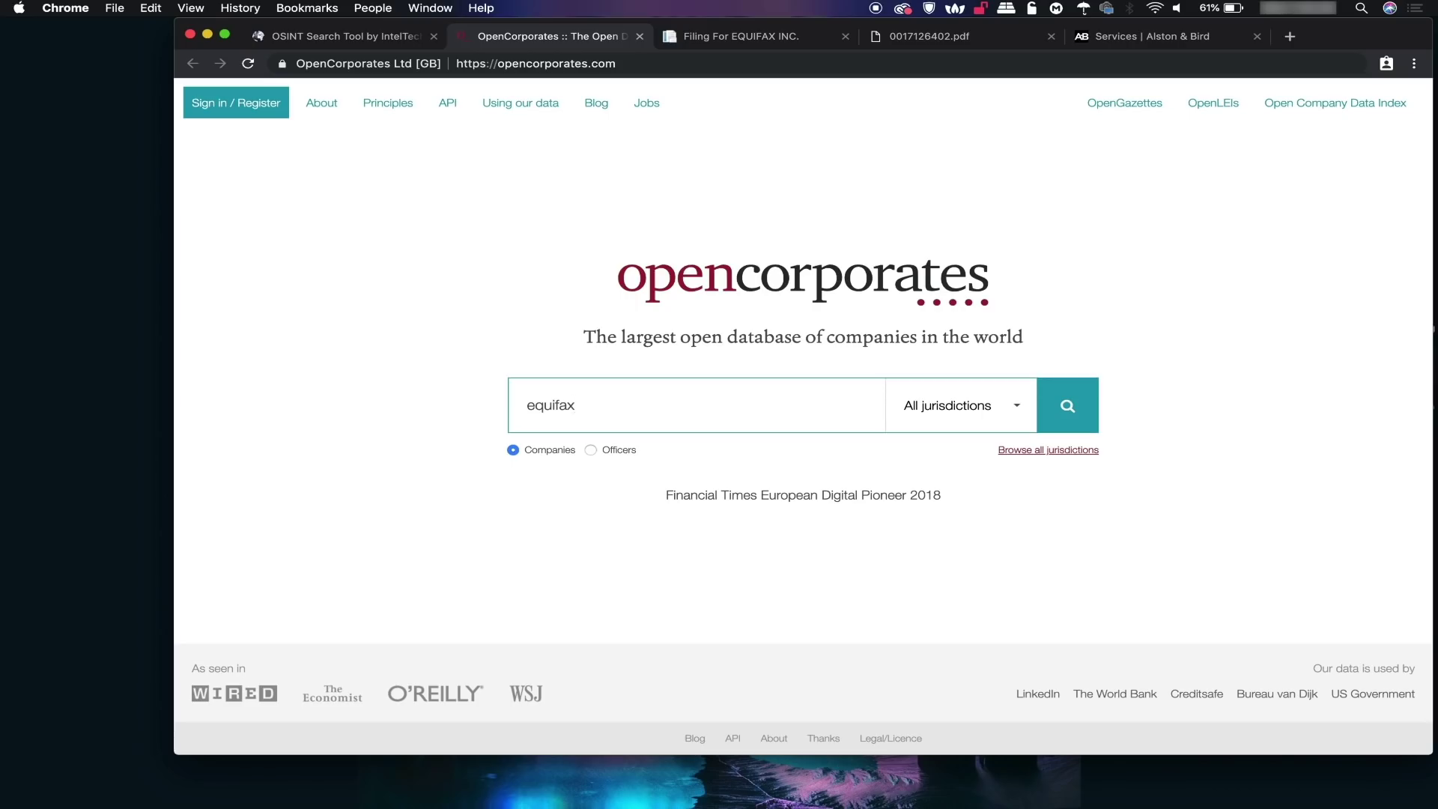
pyautogui.press('Return')
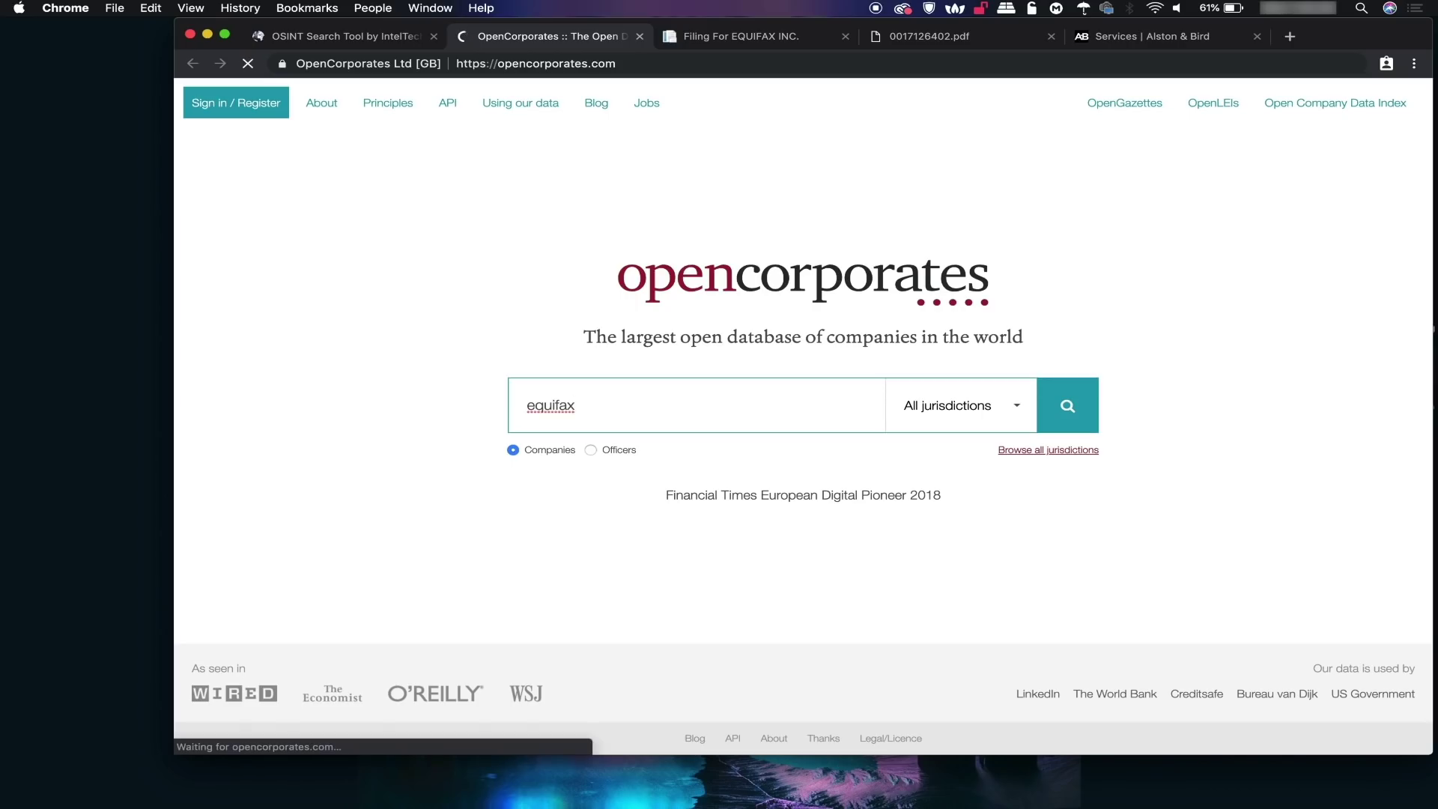
pyautogui.click(1074, 405)
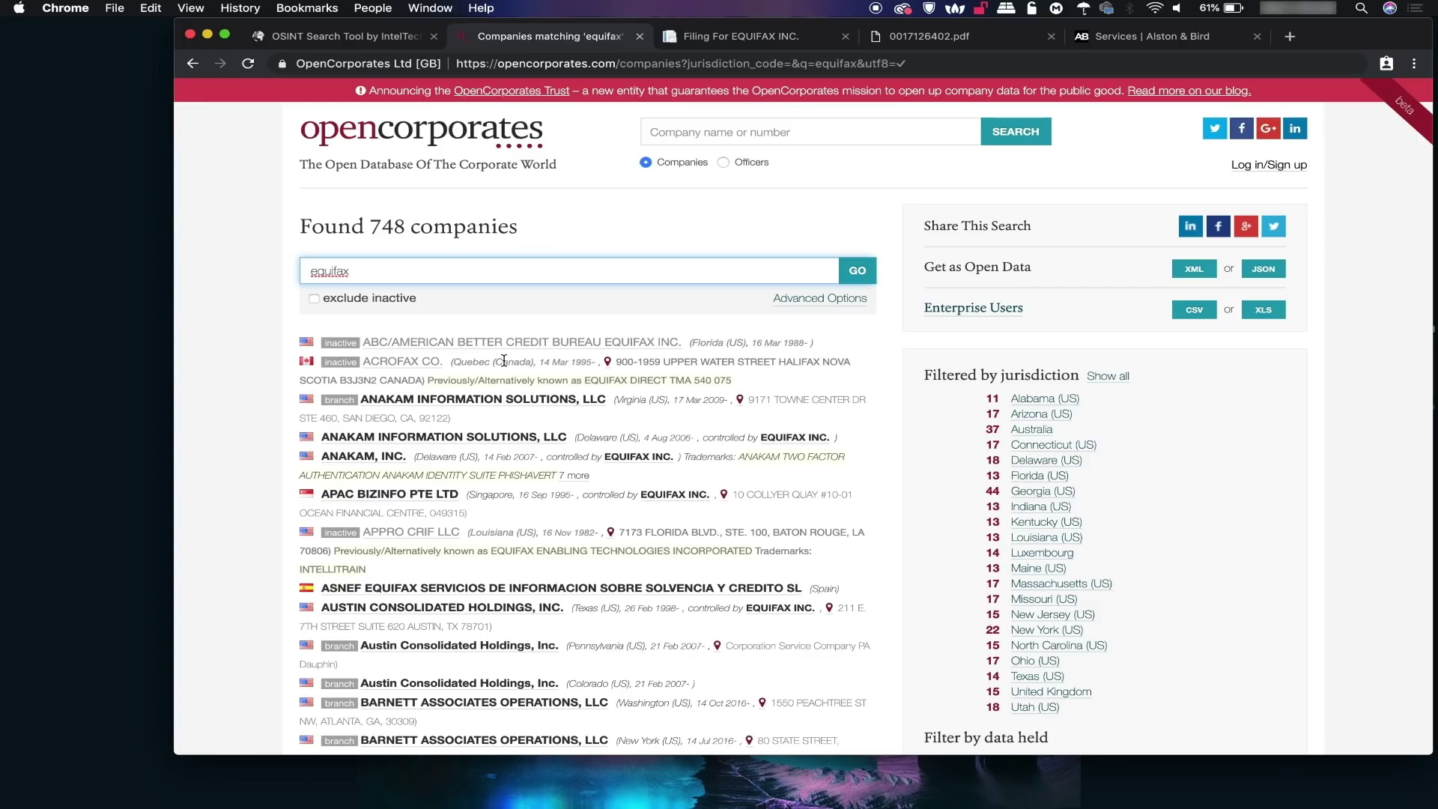
# Exclude inactive companies from the equifax results and filter them to the Georgia (US) jurisdiction
pyautogui.click(315, 299)
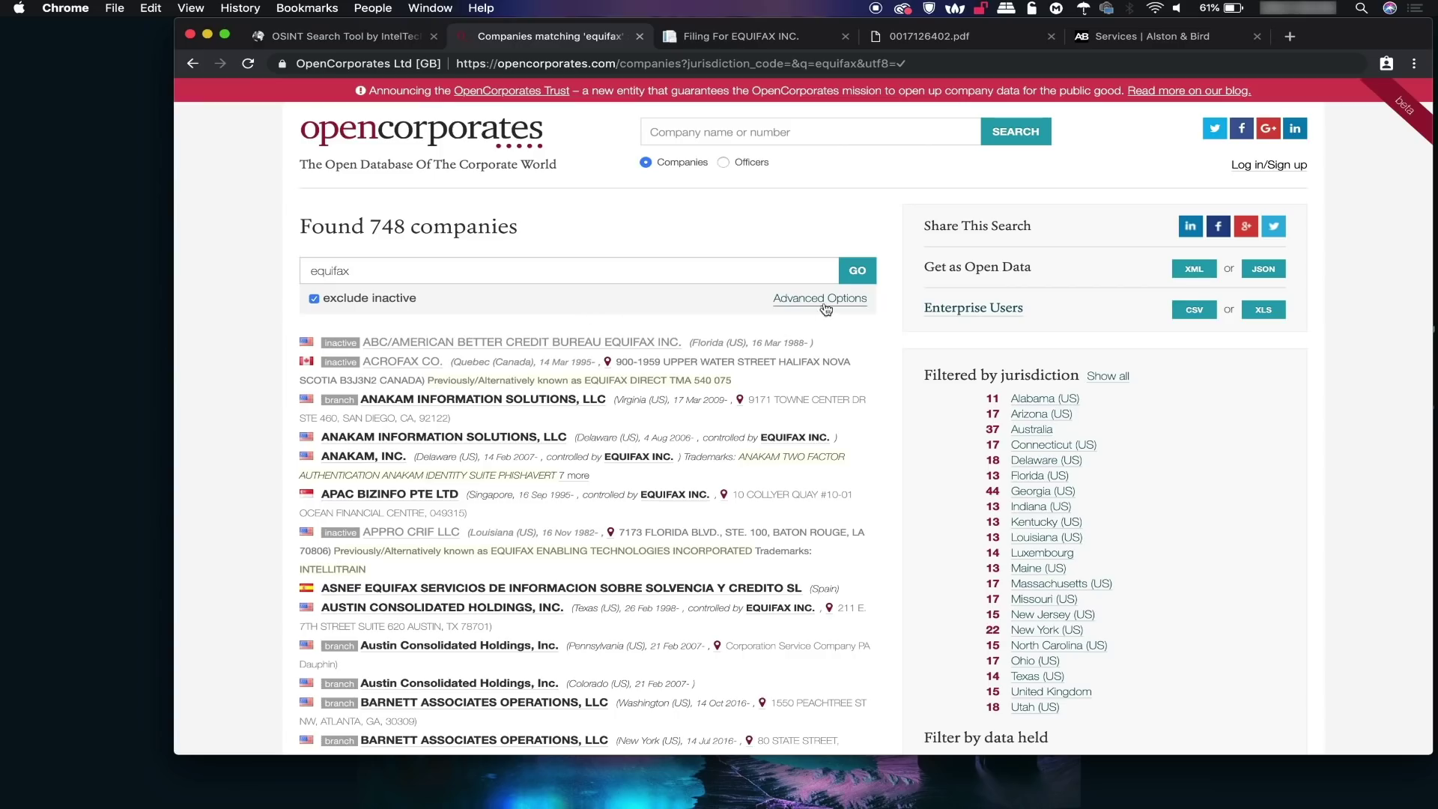
pyautogui.click(857, 272)
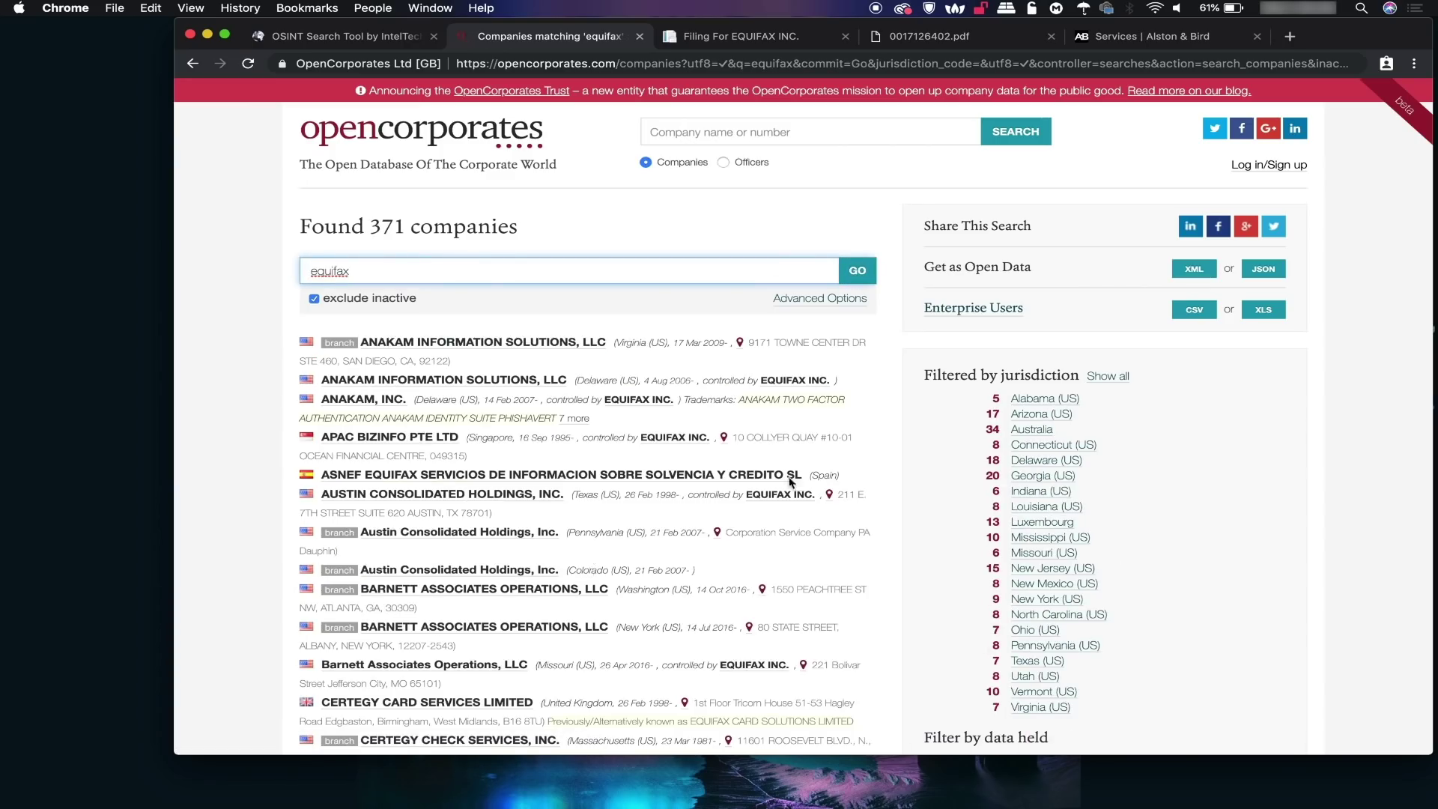
pyautogui.click(1037, 478)
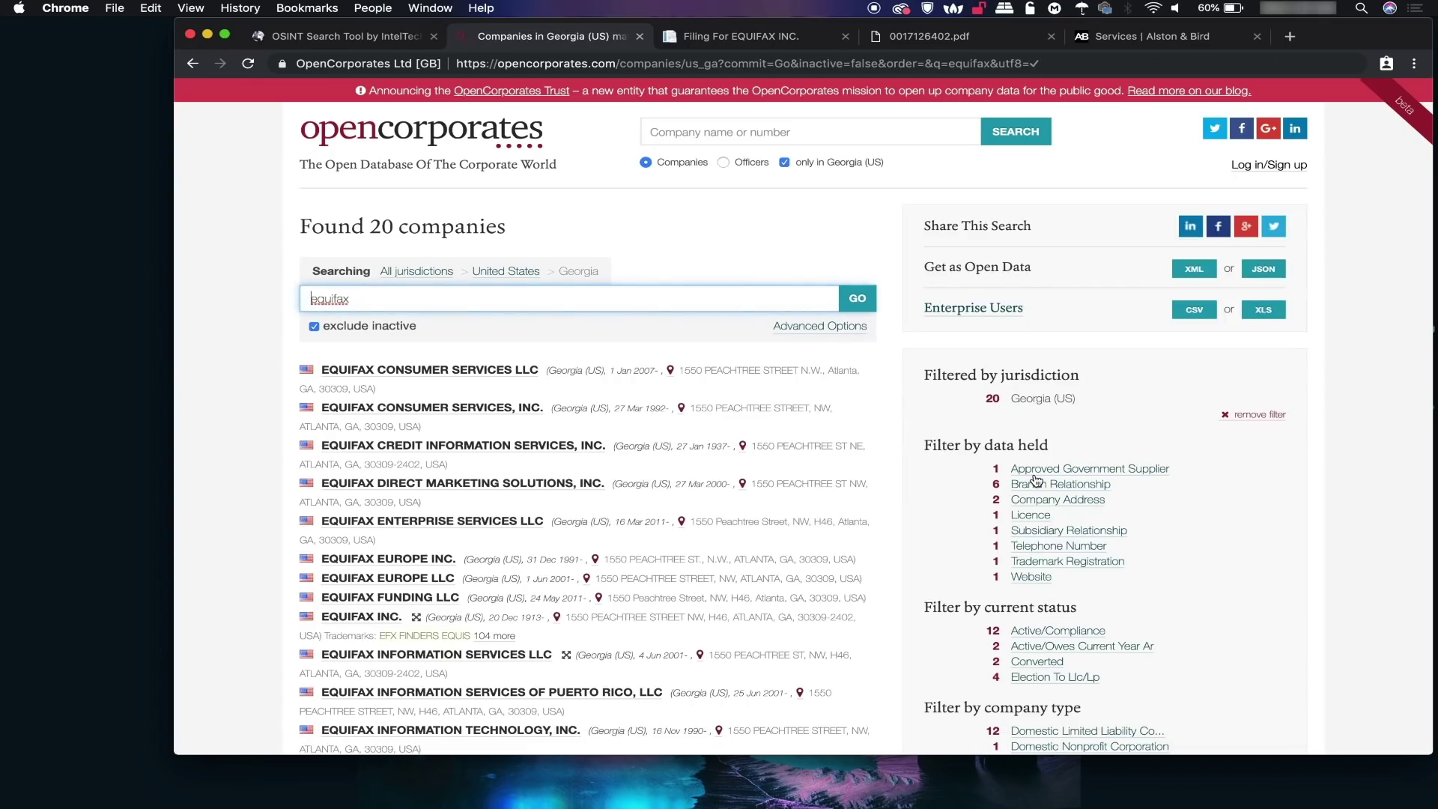
# Find EQUIFAX INC. among the Georgia companies and open its record in a separate tab, leaving the results list open
pyautogui.scroll(-5, 449, 510)
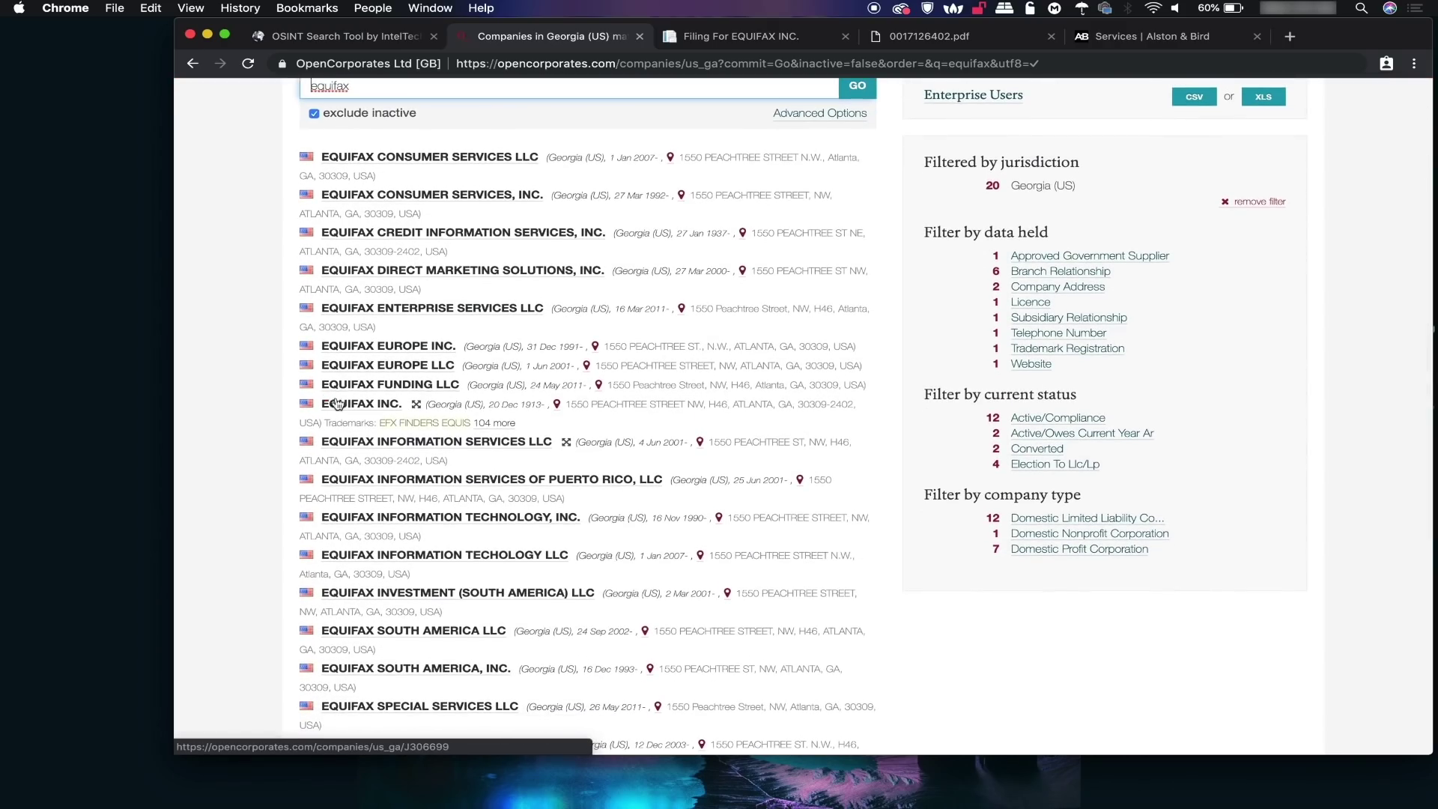
pyautogui.rightClick(340, 407)
pyautogui.click(379, 405)
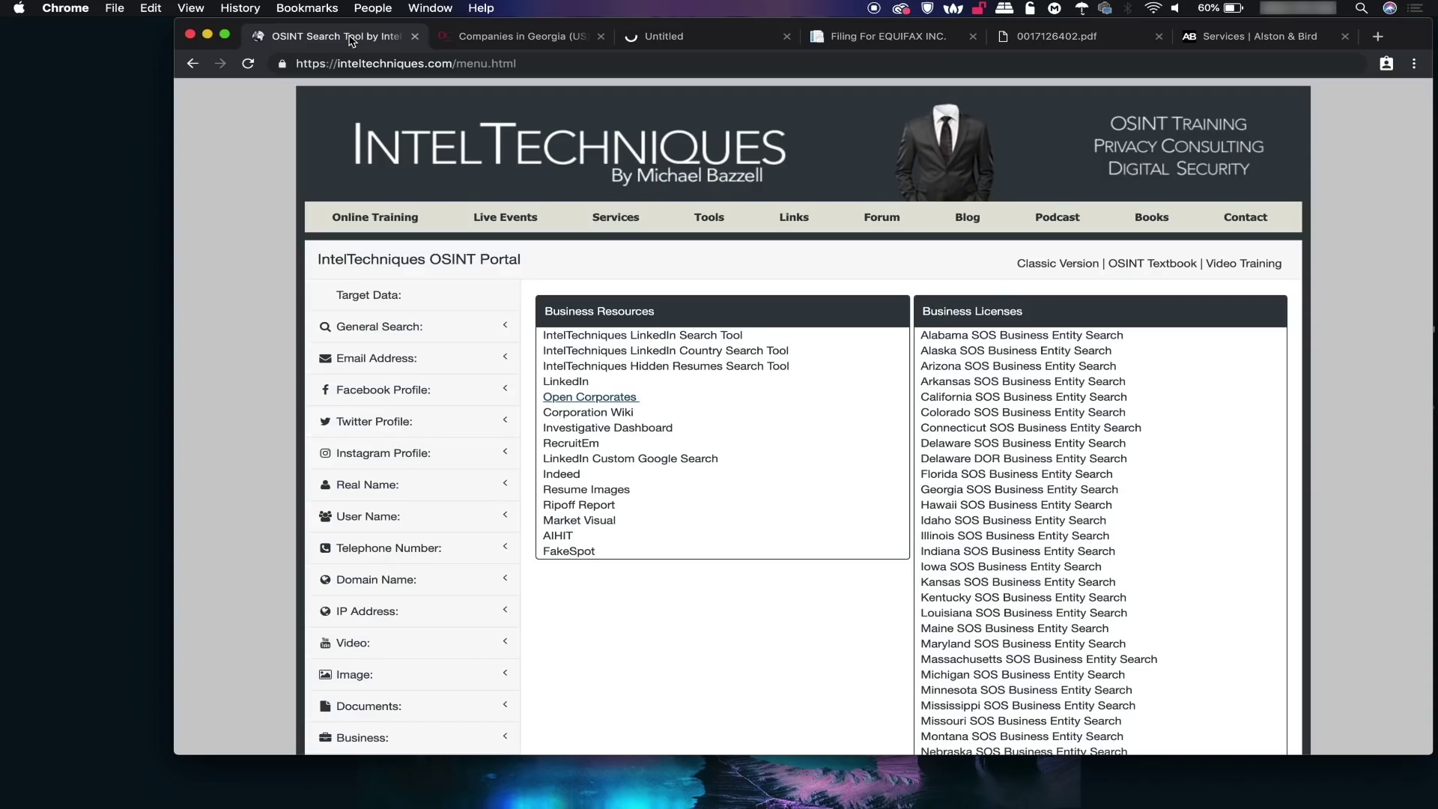
# Open Corporation Wiki from the IntelTechniques business resources and search it for "equifax"
pyautogui.keyDown('super'); pyautogui.click(592, 414); pyautogui.keyUp('super')
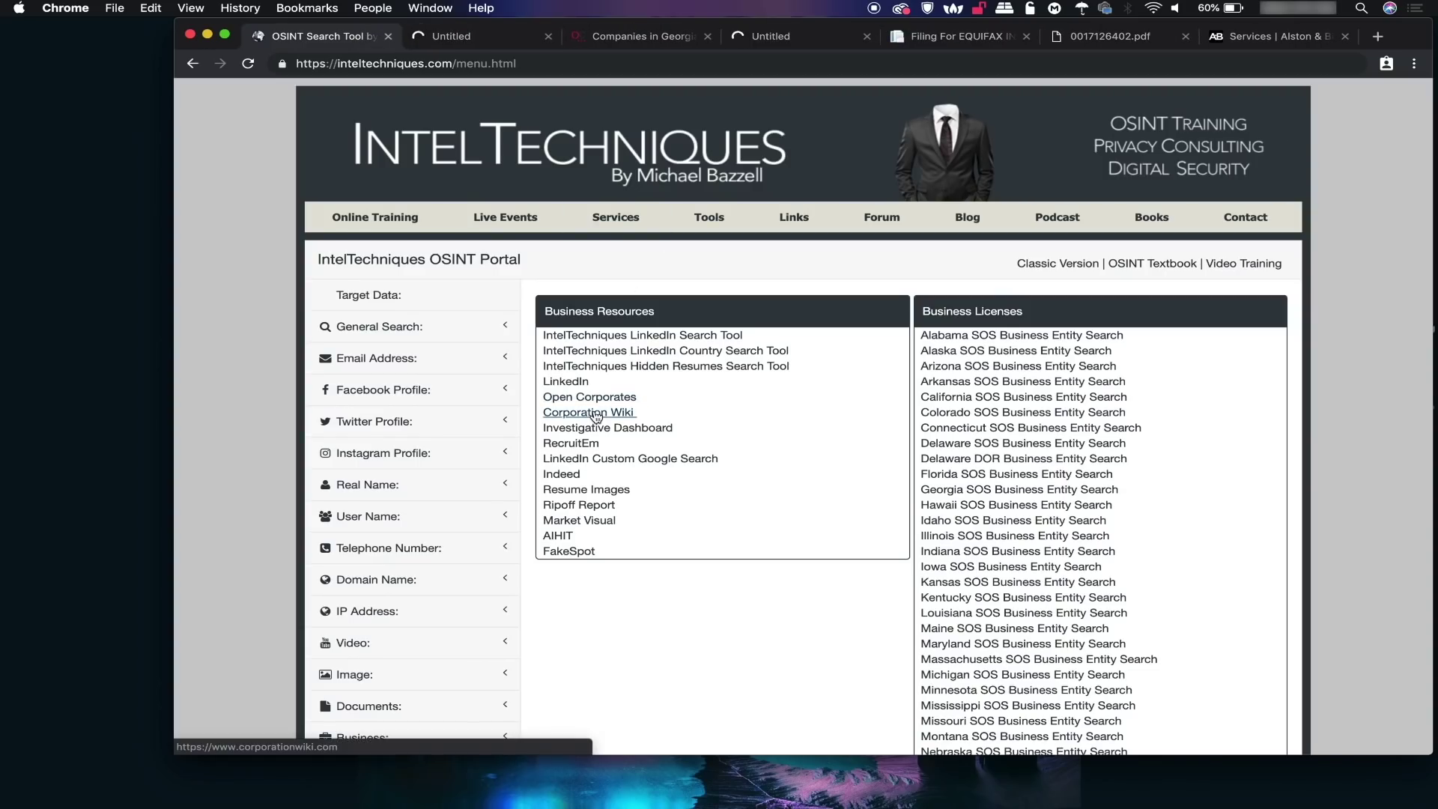
pyautogui.click(466, 37)
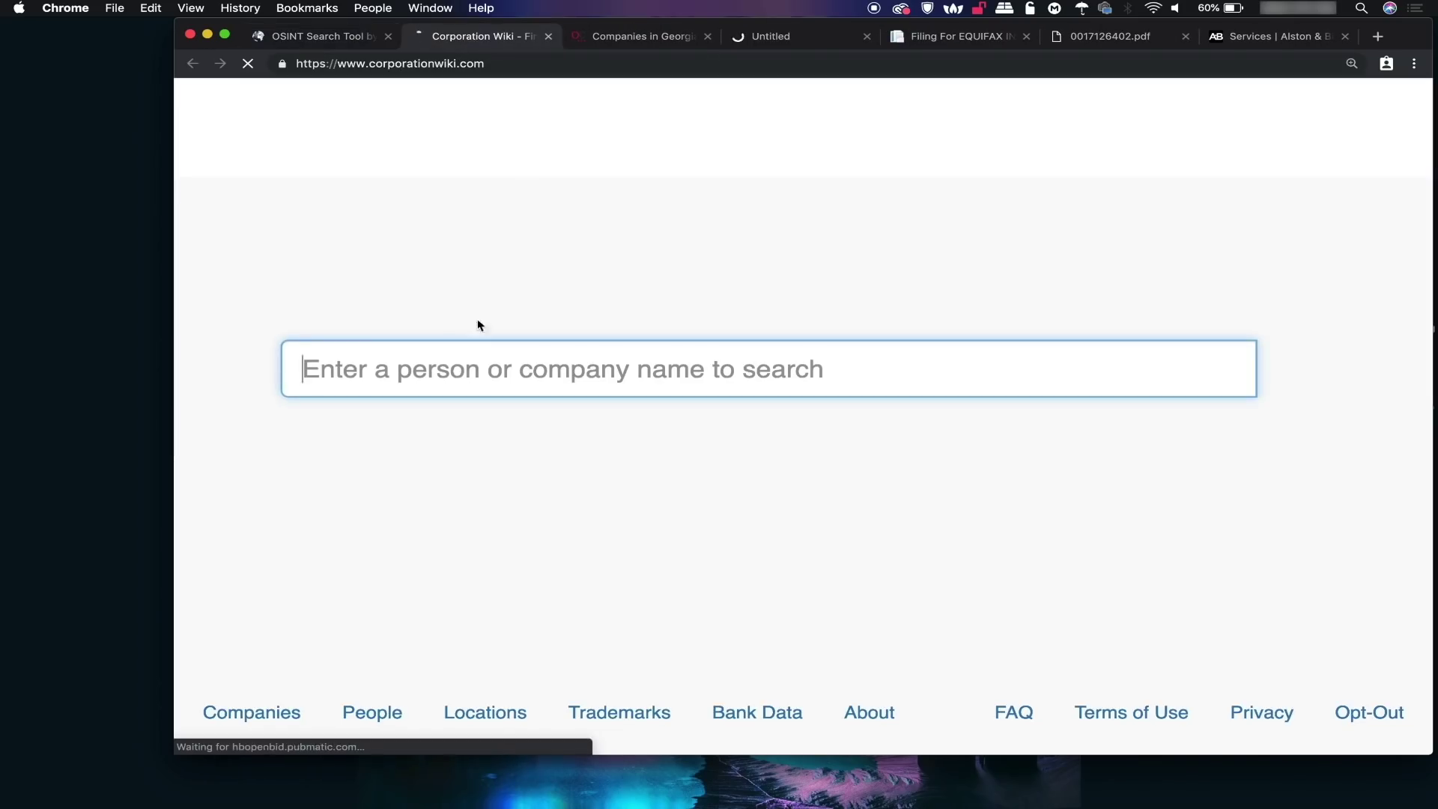
pyautogui.write('eq')
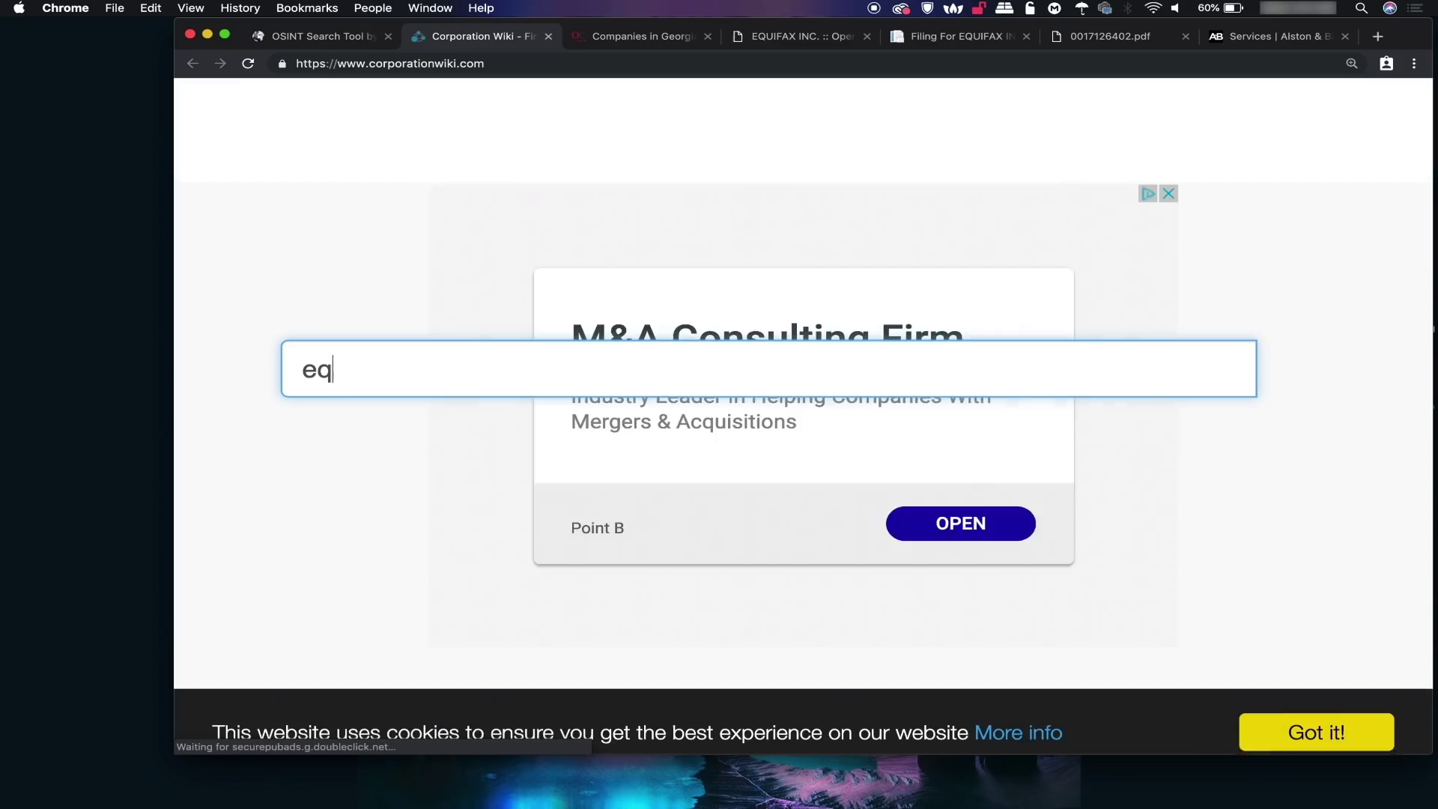
pyautogui.write('uifax')
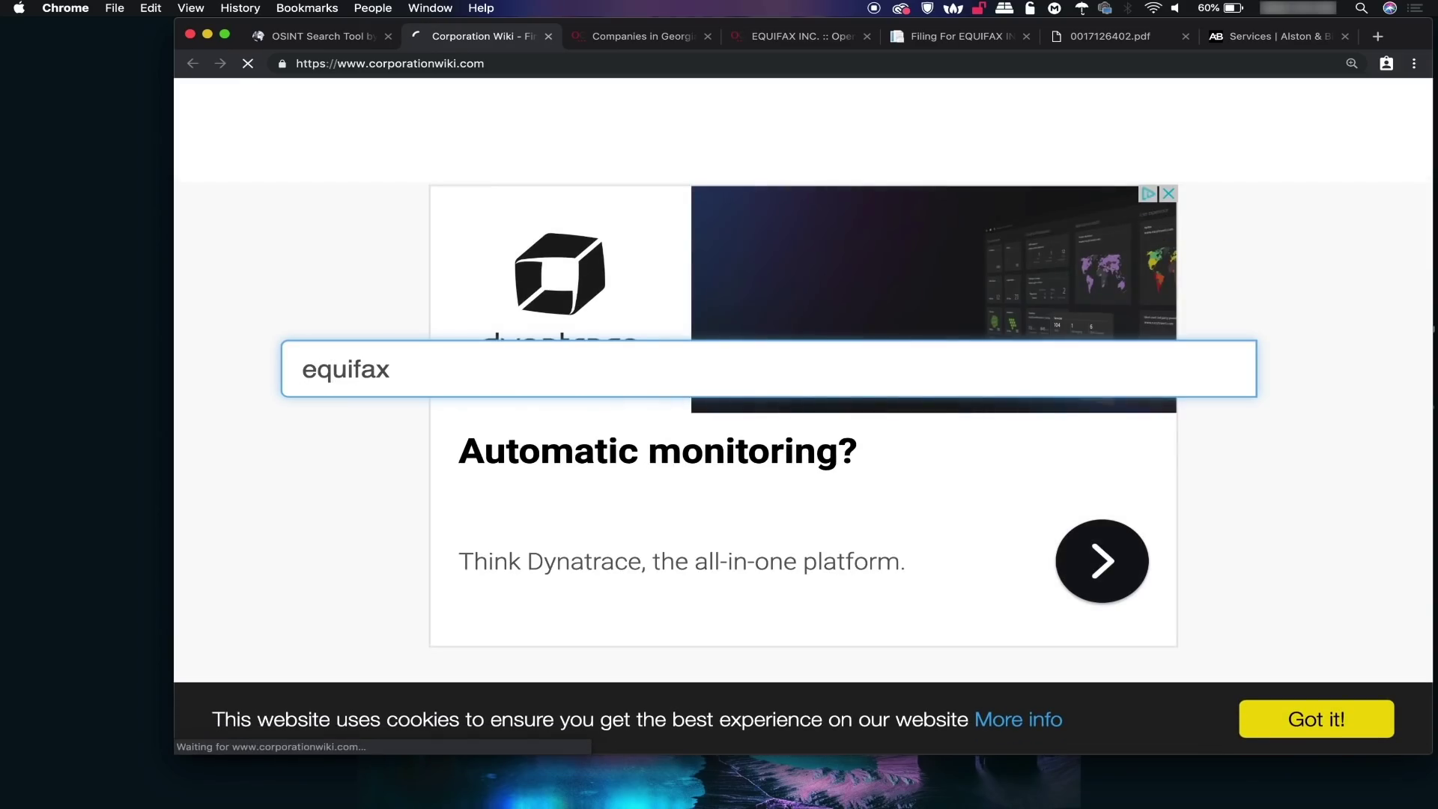
pyautogui.press('Return')
# Look through the Corporation Wiki results and open the Equifax Inc. profile for Atlanta, GA
pyautogui.scroll(-5, 735, 425)
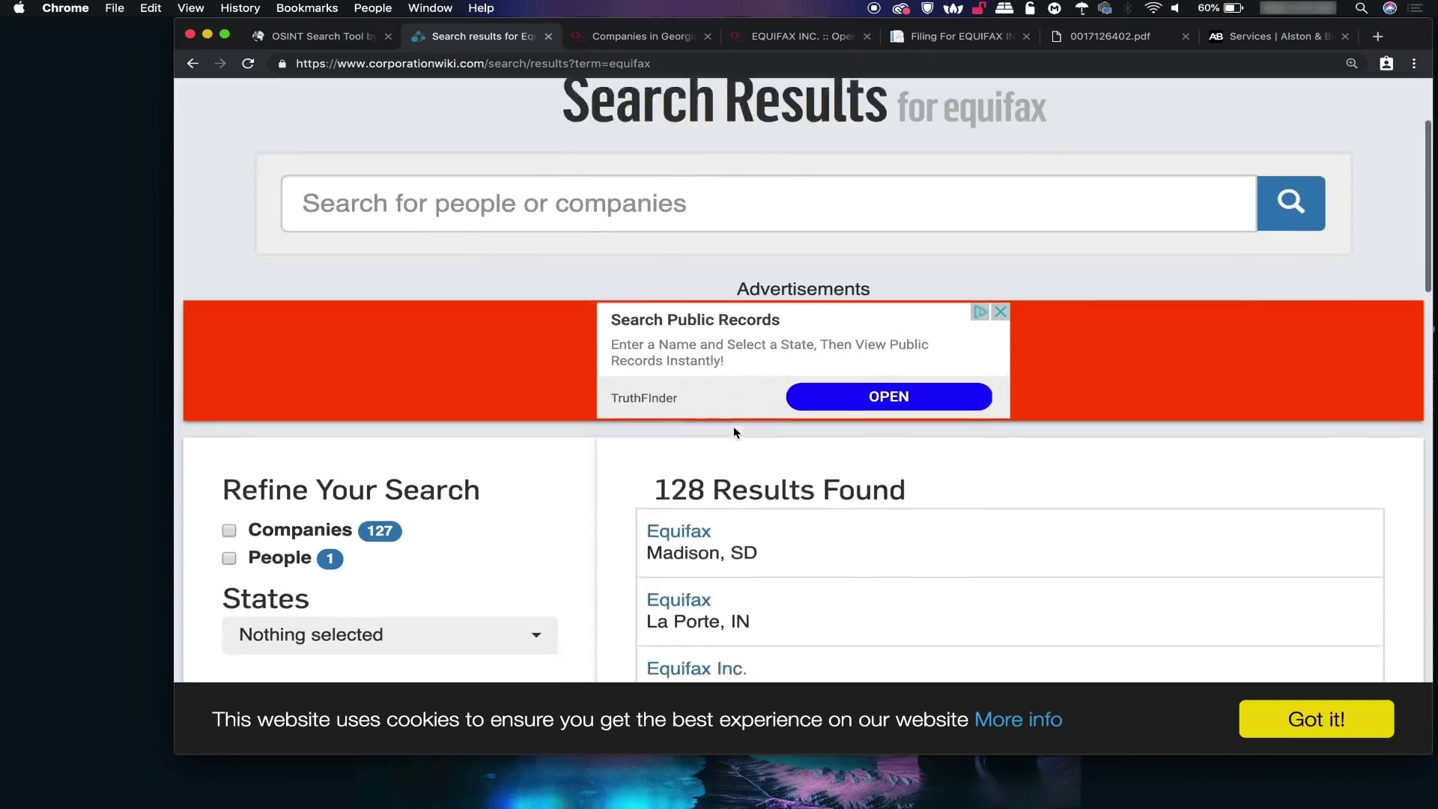
pyautogui.scroll(-3, 714, 387)
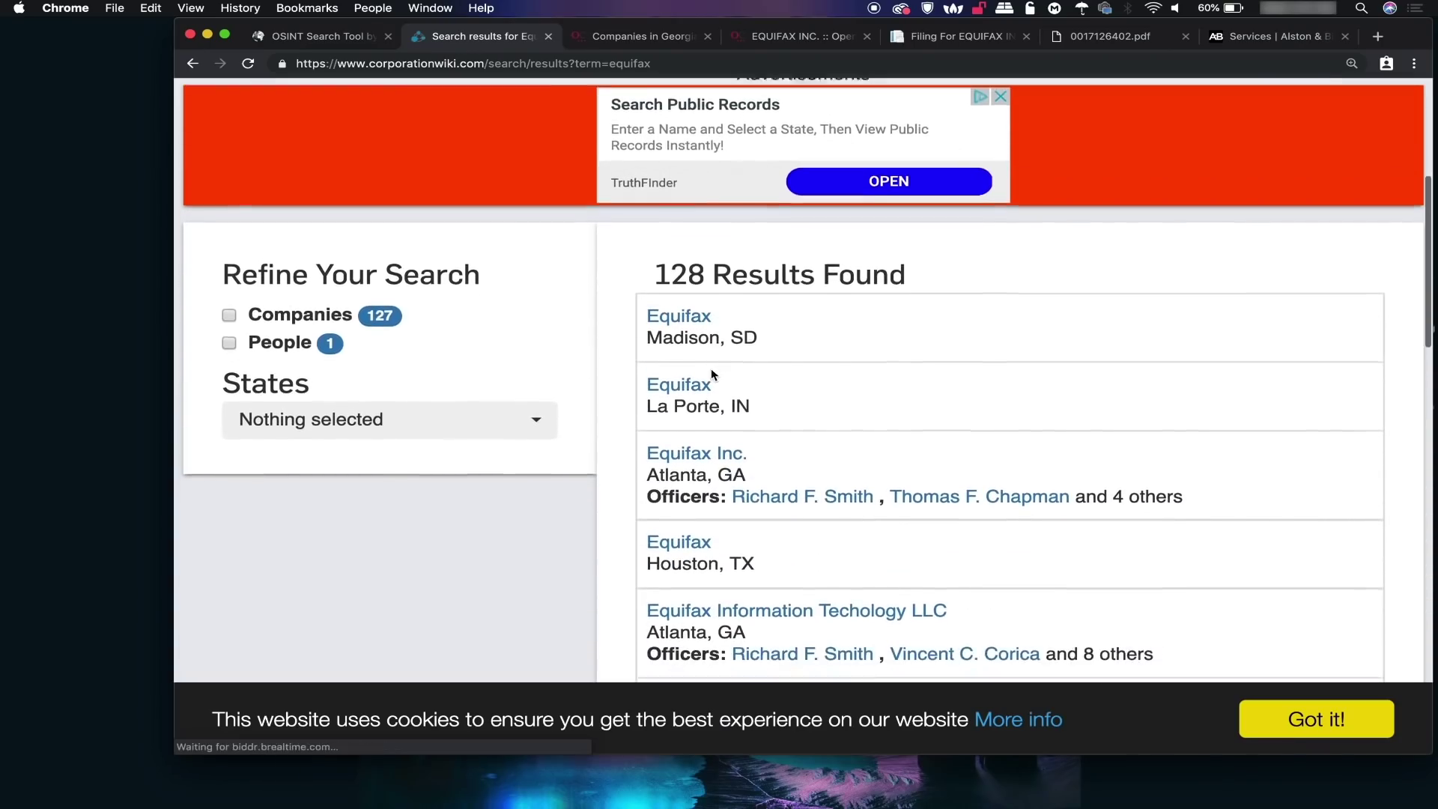
pyautogui.scroll(-1, 712, 374)
pyautogui.click(667, 396)
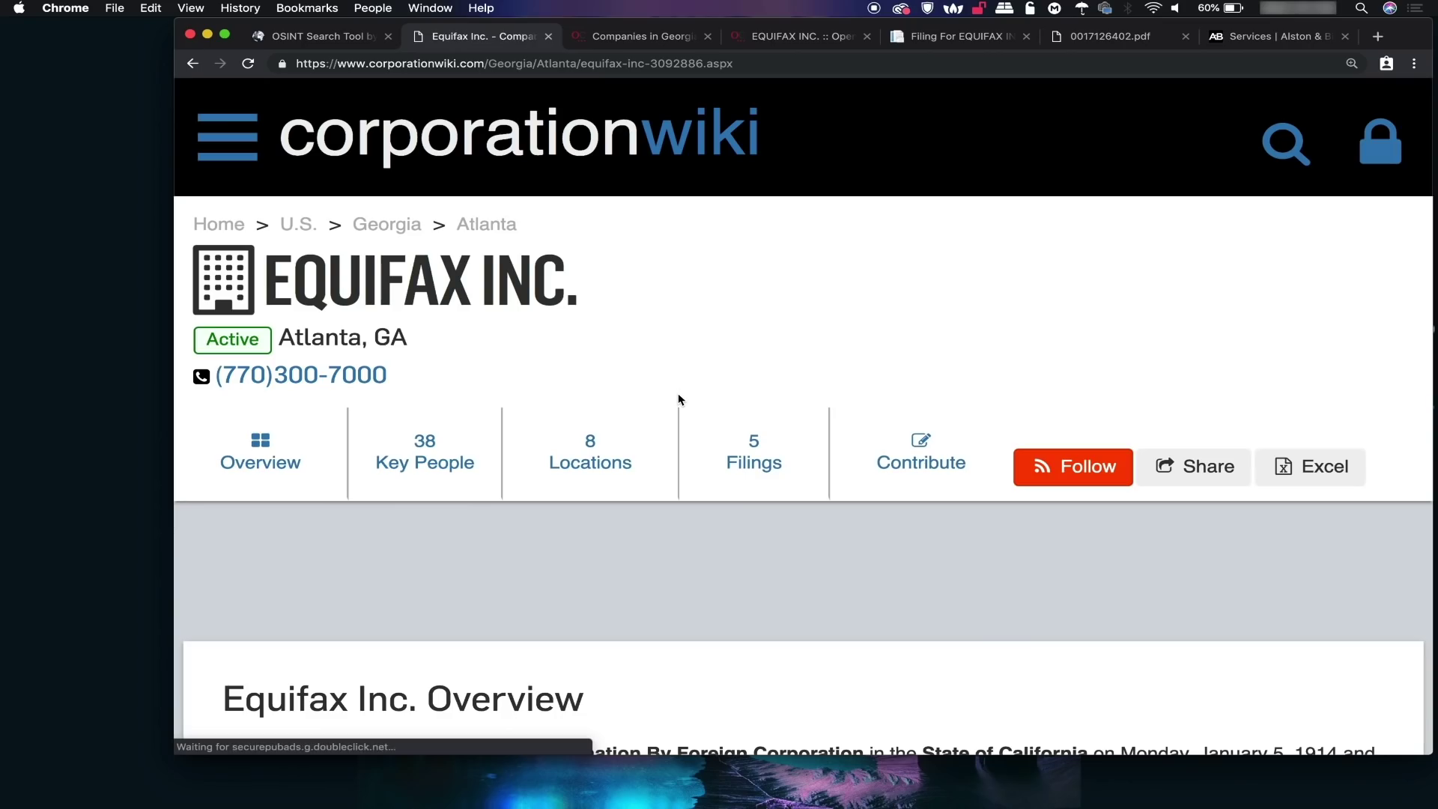
# Examine the enlarged Network Visualizer for links between Equifax Inc., its people and related companies, then close Corporation Wiki
pyautogui.scroll(-8, 540, 379)
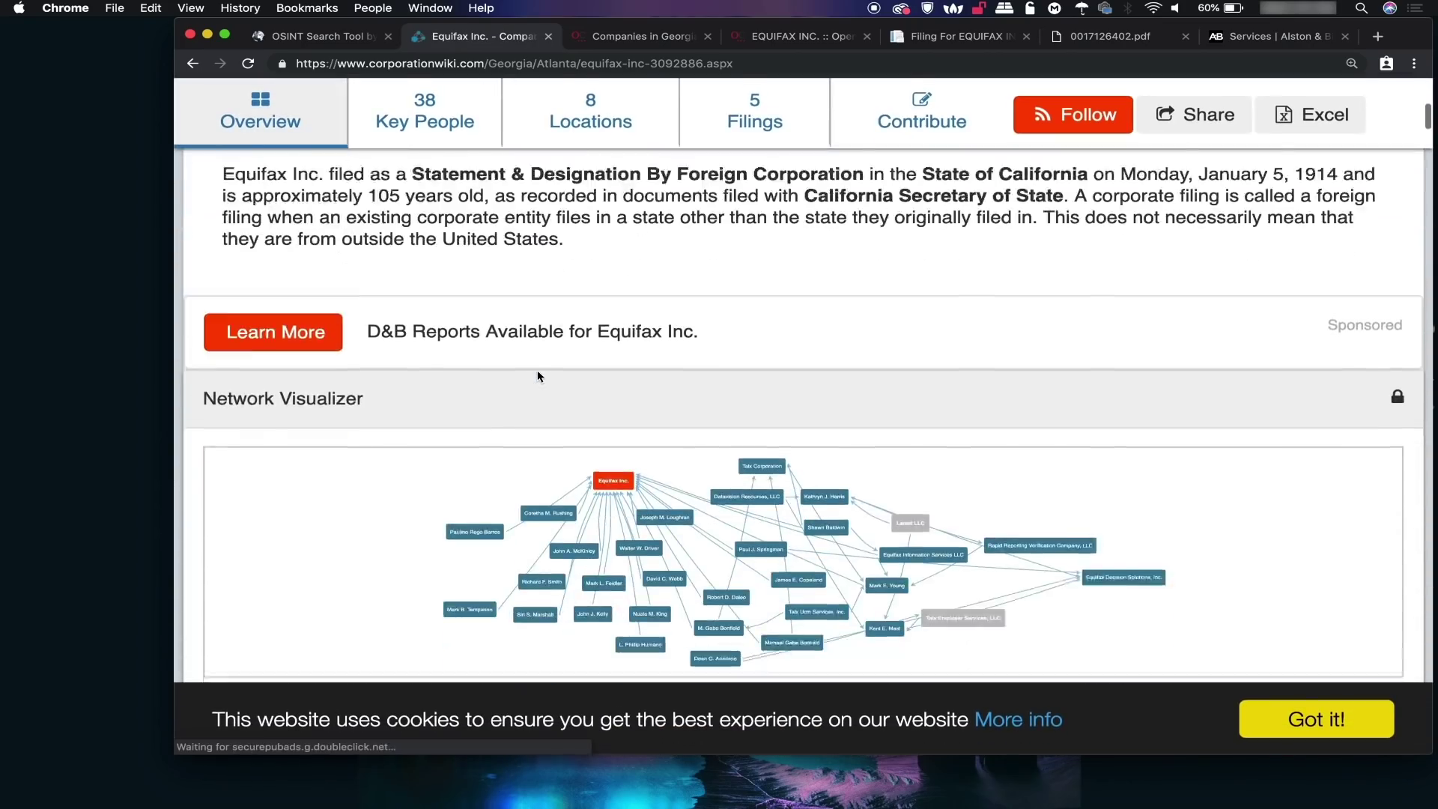
pyautogui.scroll(-2, 538, 375)
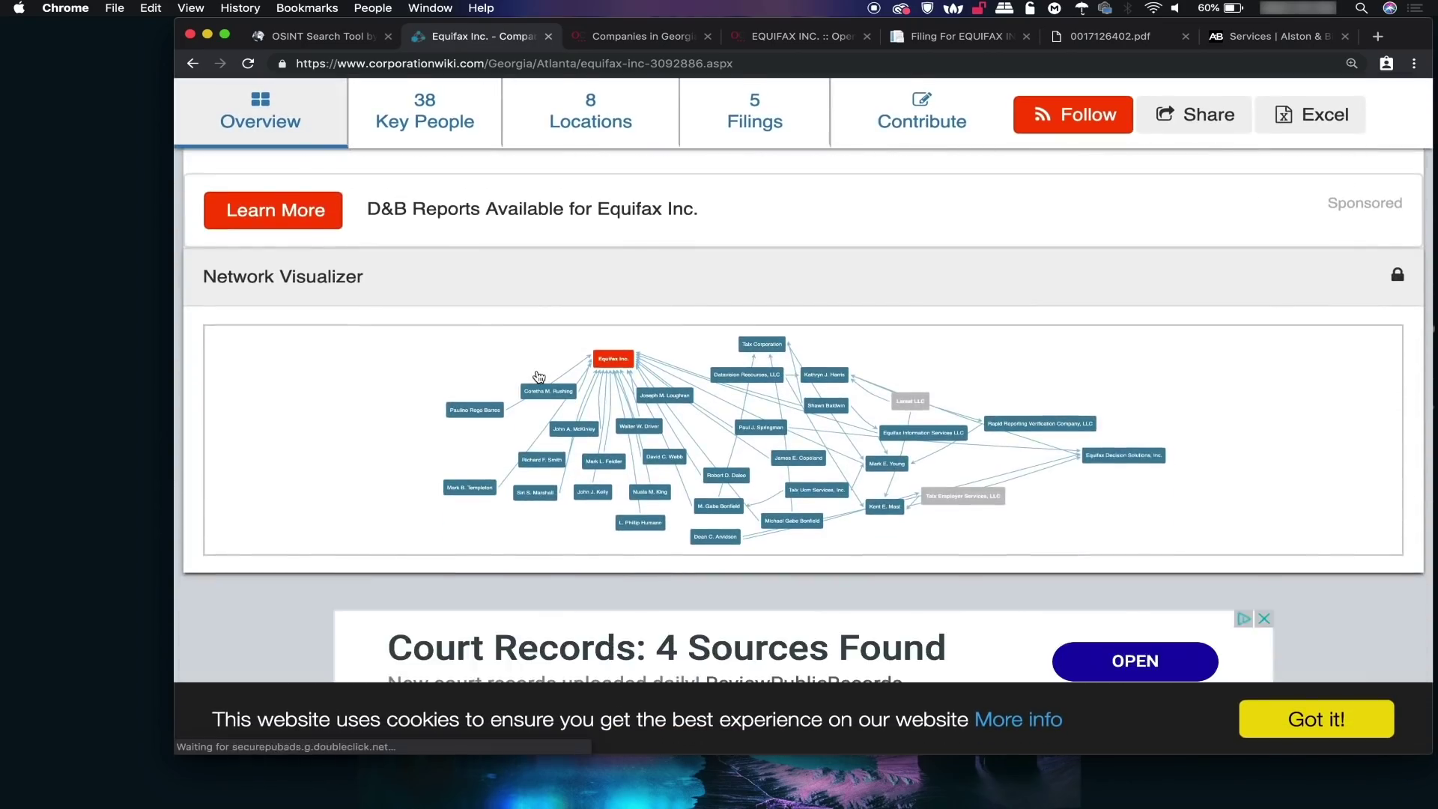
pyautogui.press('super+equal')
pyautogui.press('super+equal')
pyautogui.press('super+equal')
pyautogui.press('super+equal')
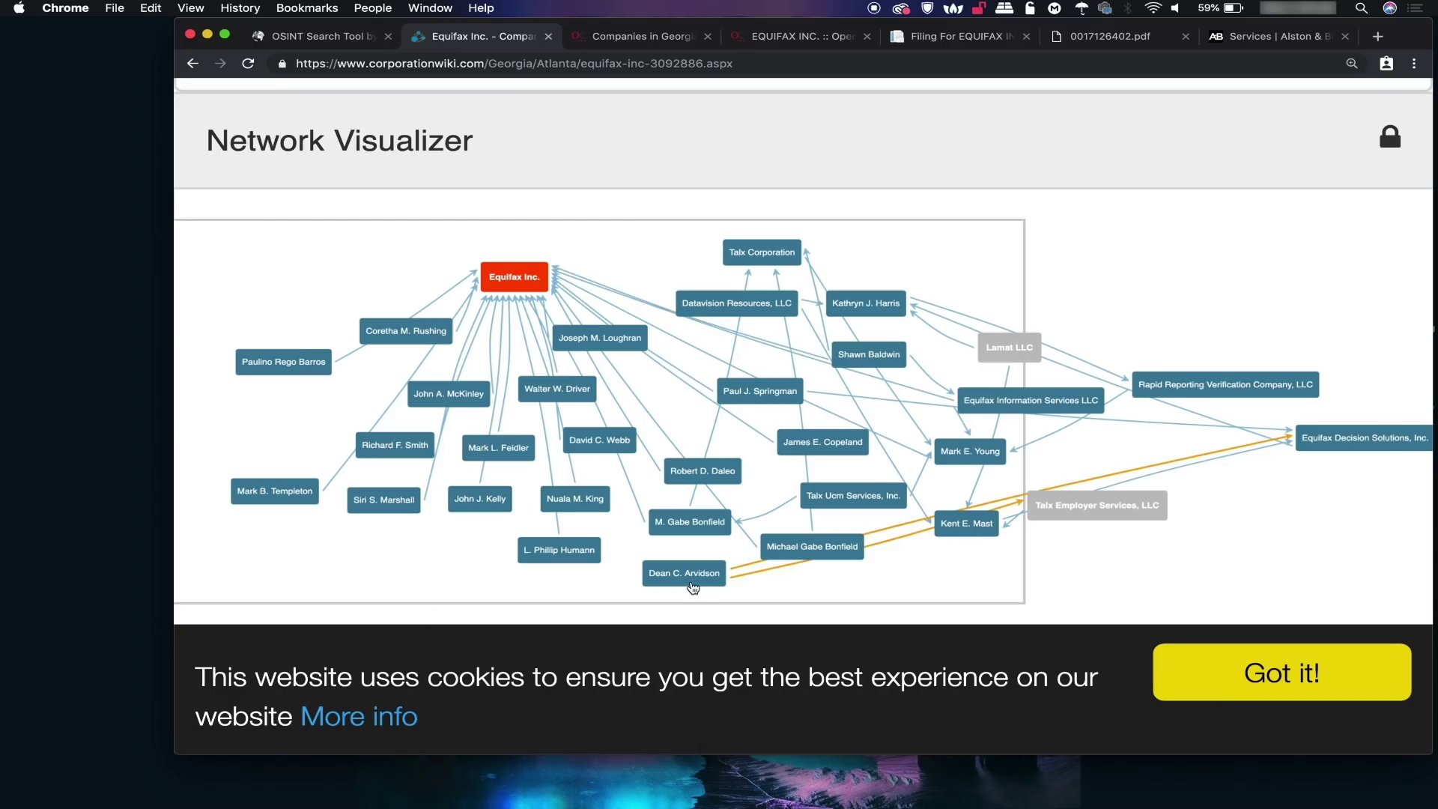
pyautogui.click(548, 36)
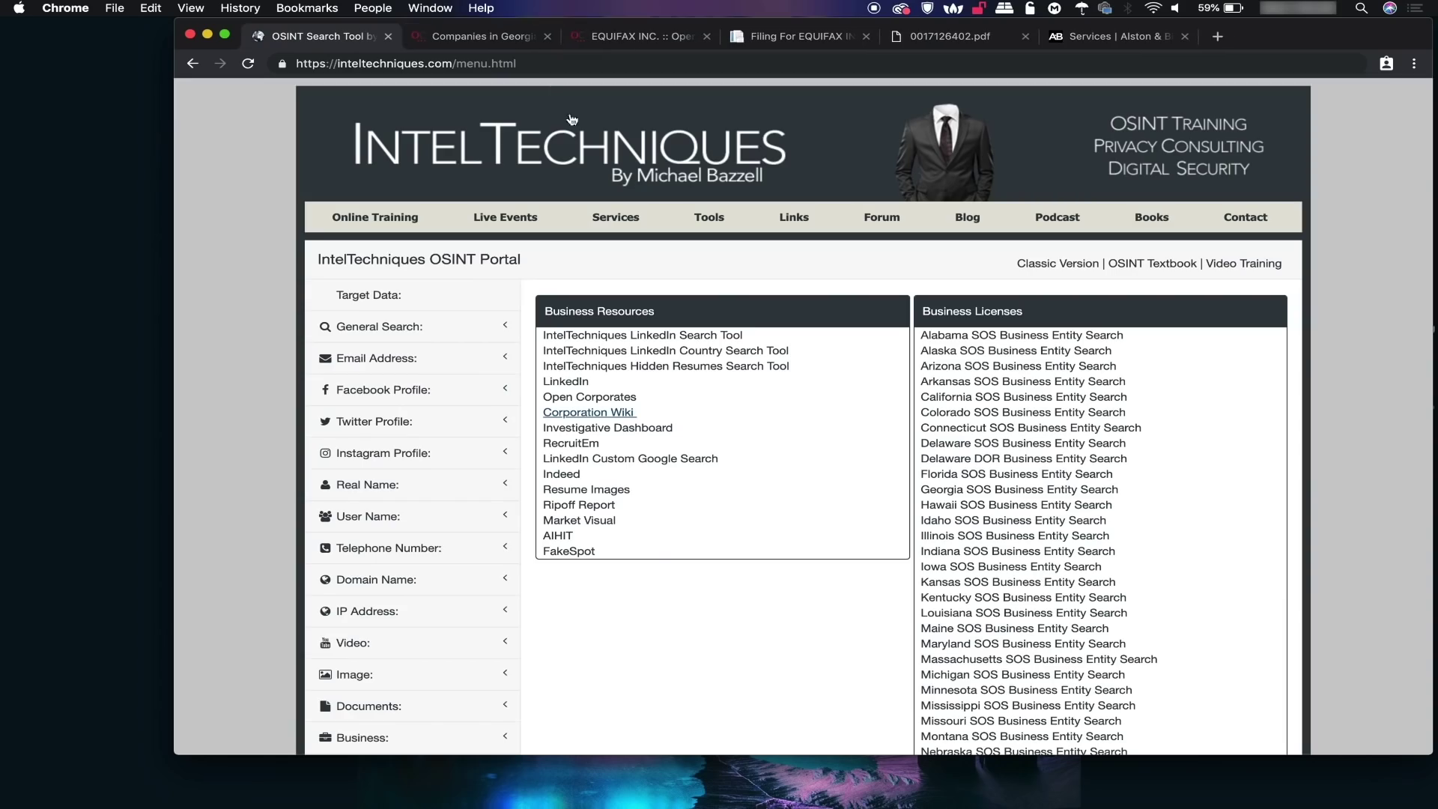
# Go to the OpenCorporates record for EQUIFAX INC. in Georgia and read its identifiers, addresses, officers and recent filings
pyautogui.click(505, 39)
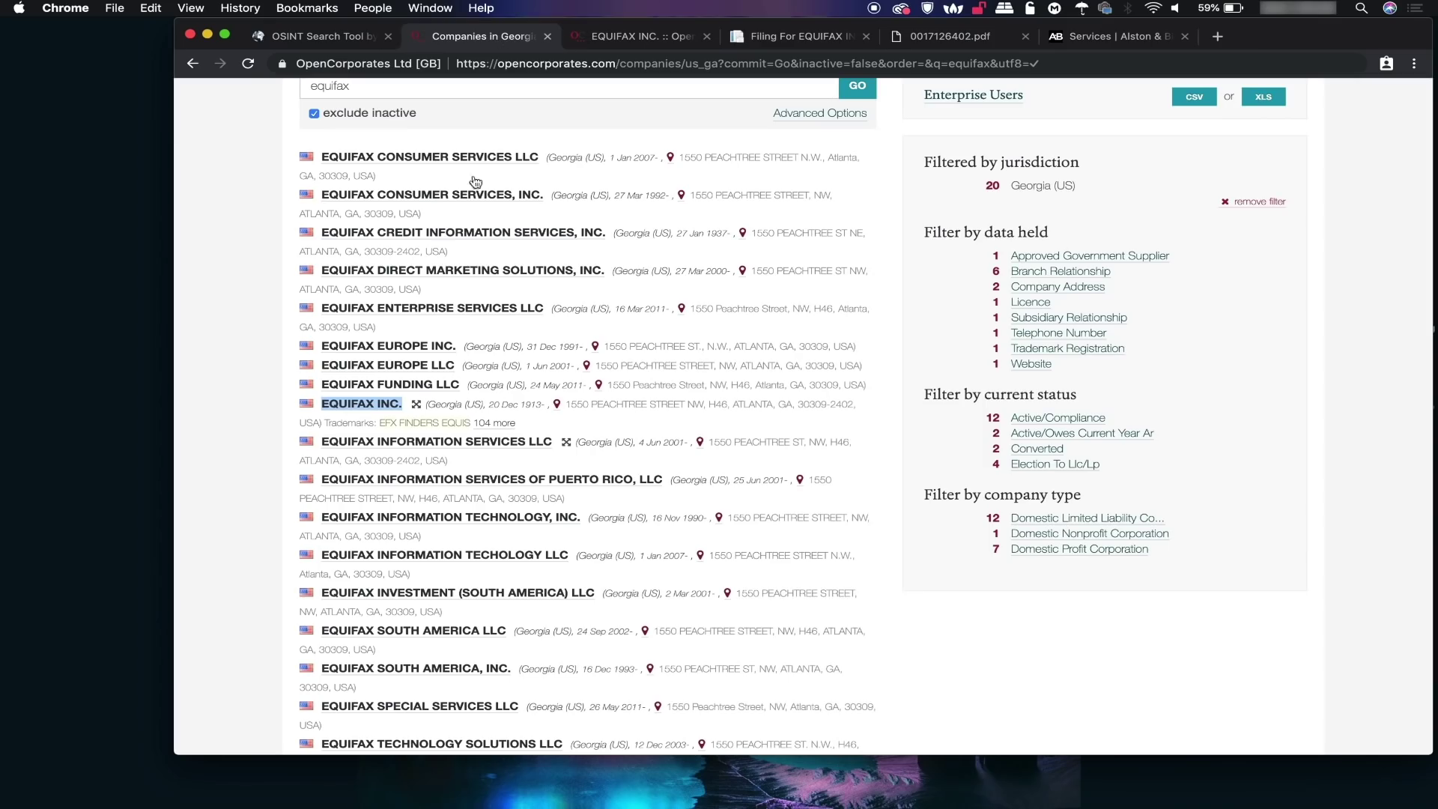
pyautogui.hotkey('ctrl', 'Tab')
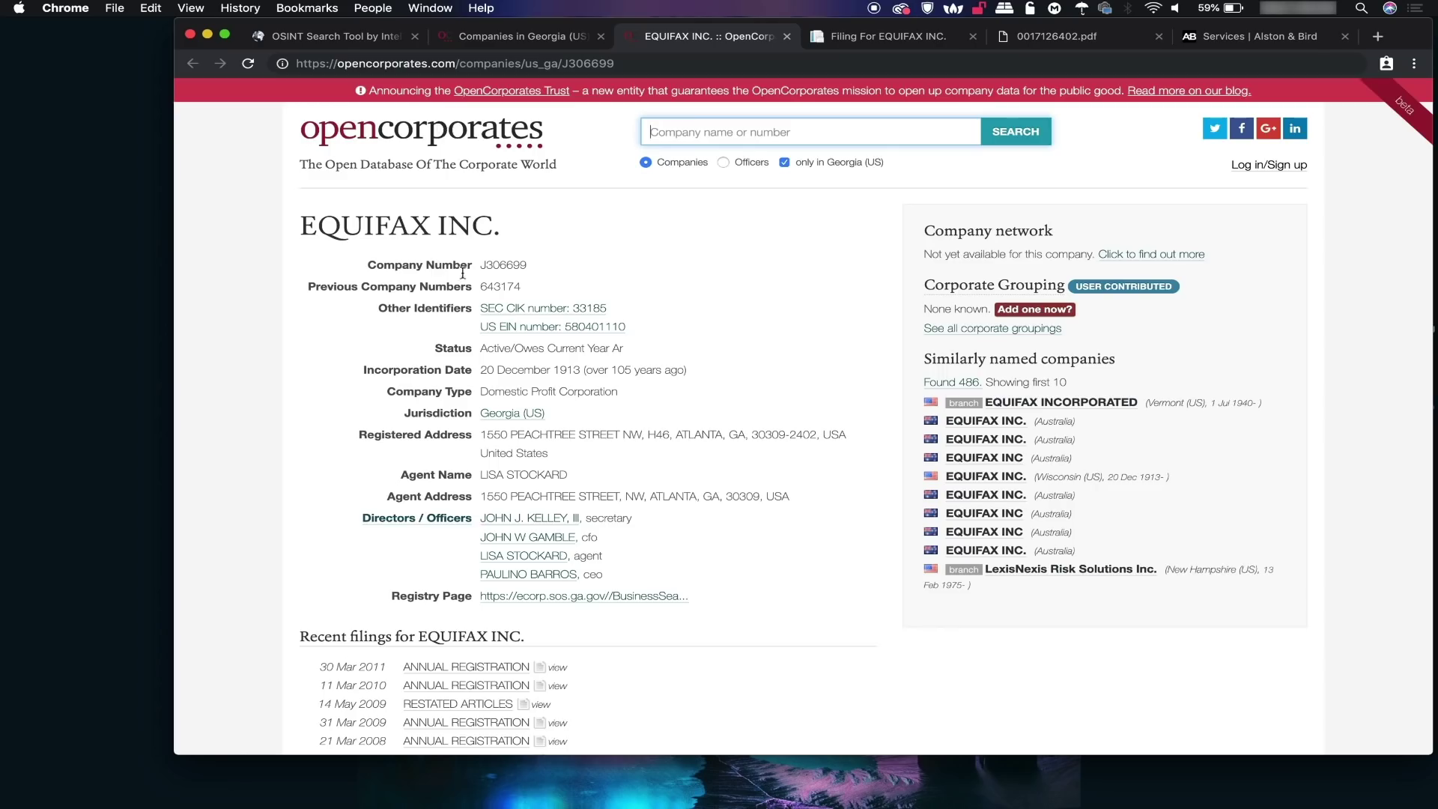
pyautogui.scroll(-5, 480, 285)
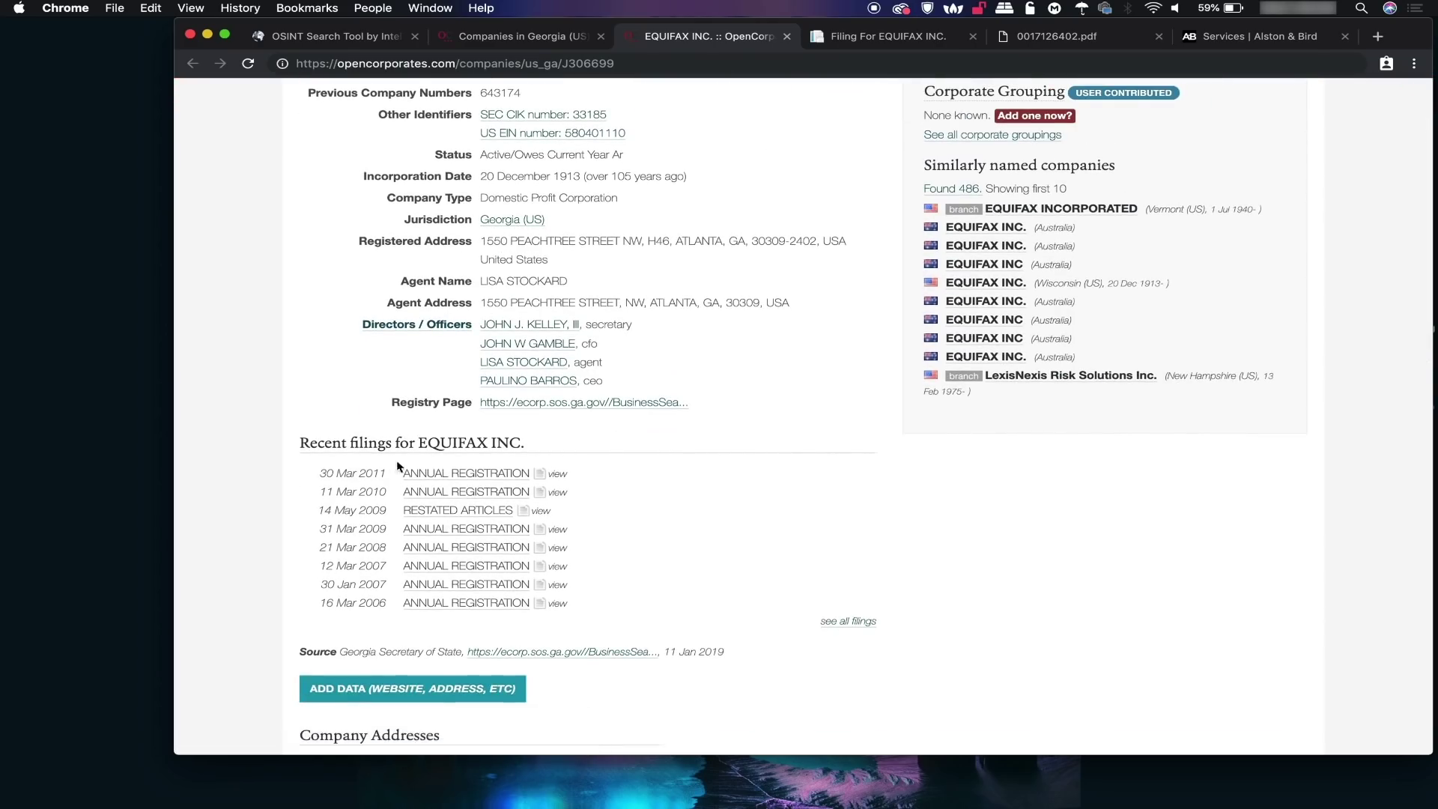
# Try to view the 30 Mar 2011 annual registration, then return to the EQUIFAX INC. record and review its officers and filings
pyautogui.click(558, 477)
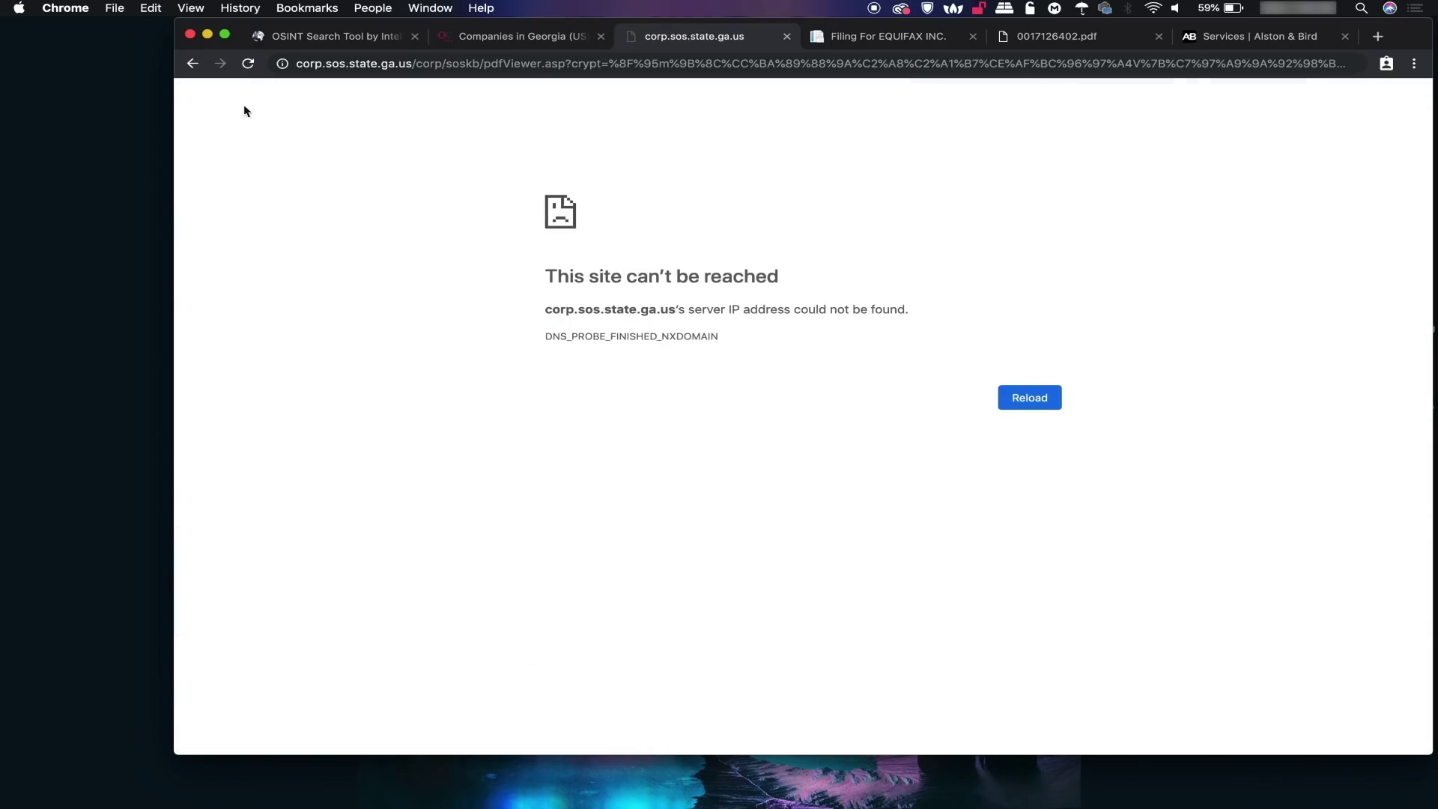
pyautogui.click(194, 64)
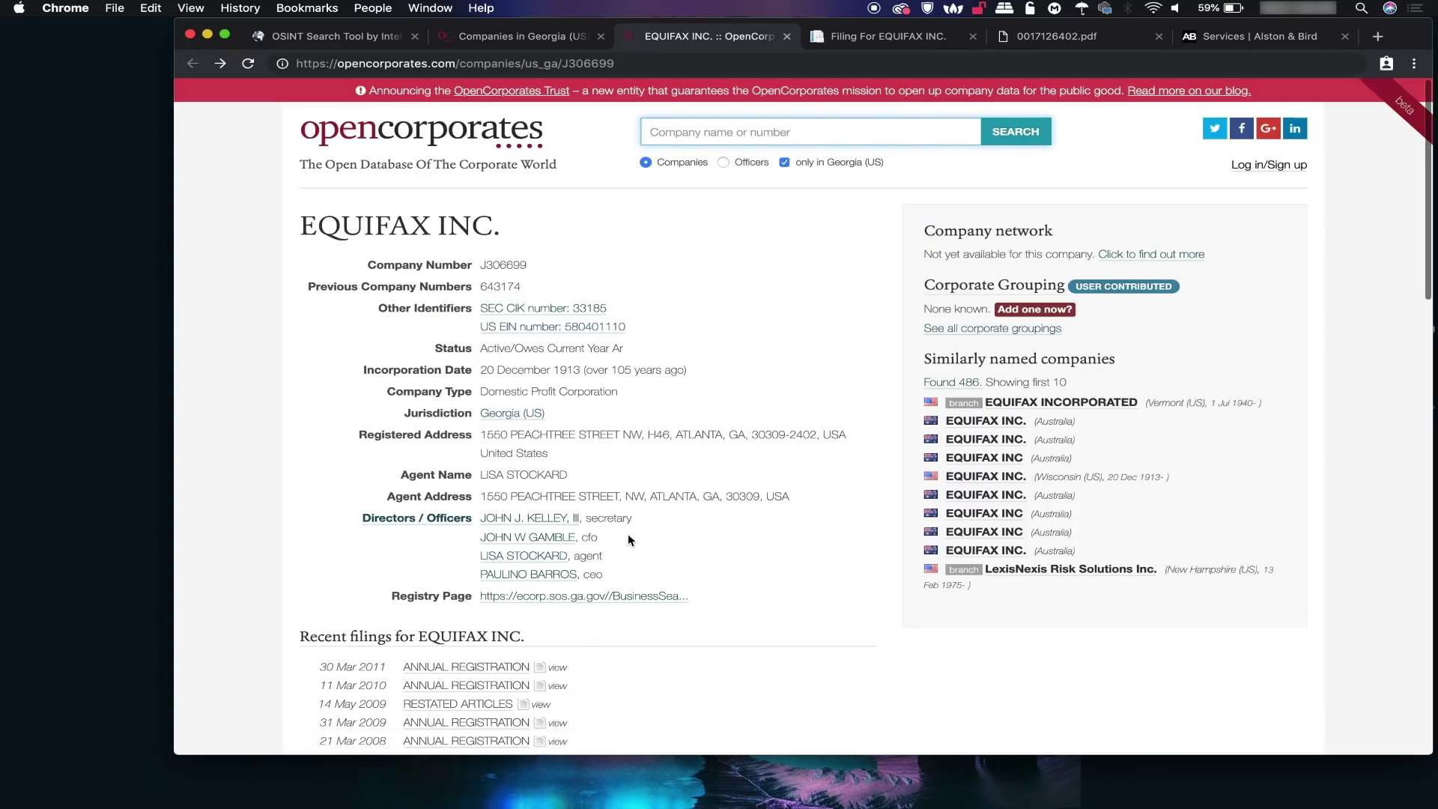
pyautogui.scroll(-2, 628, 533)
pyautogui.scroll(-3, 628, 533)
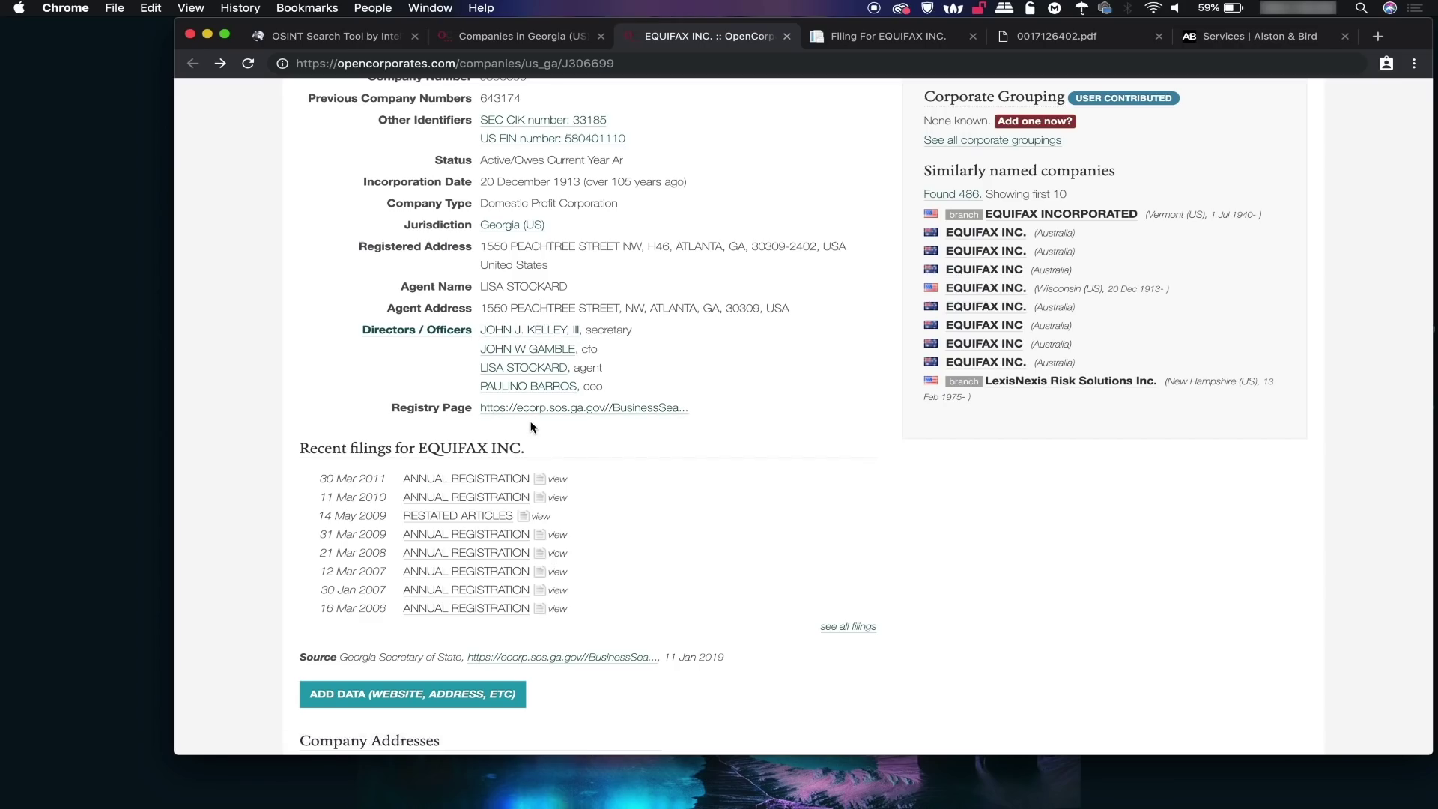
pyautogui.scroll(5, 530, 428)
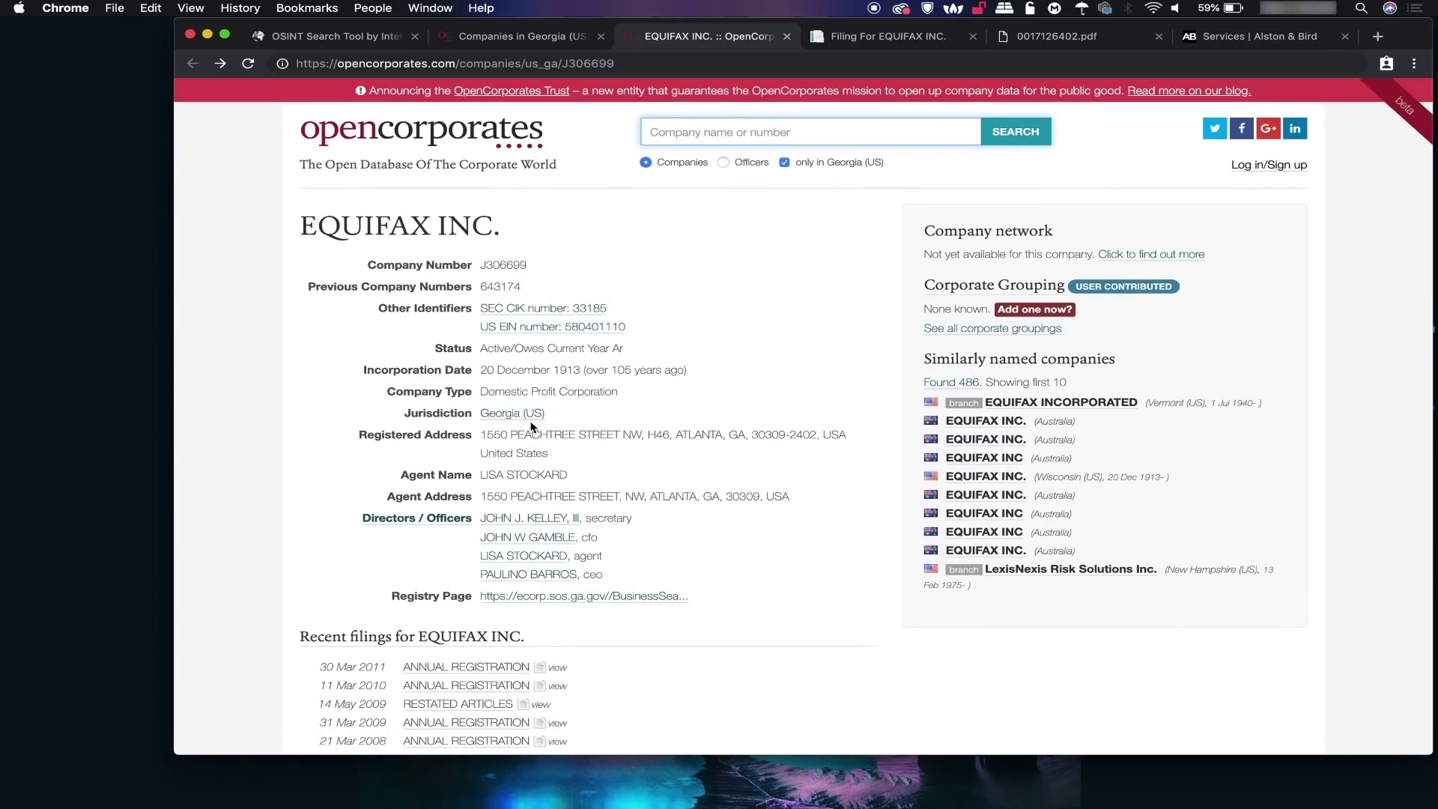
# Open the agent's officer page from the EQUIFAX INC. record, search LittleSis for the agent's name, and return to the officer page
pyautogui.scroll(-1, 482, 523)
pyautogui.click(487, 515)
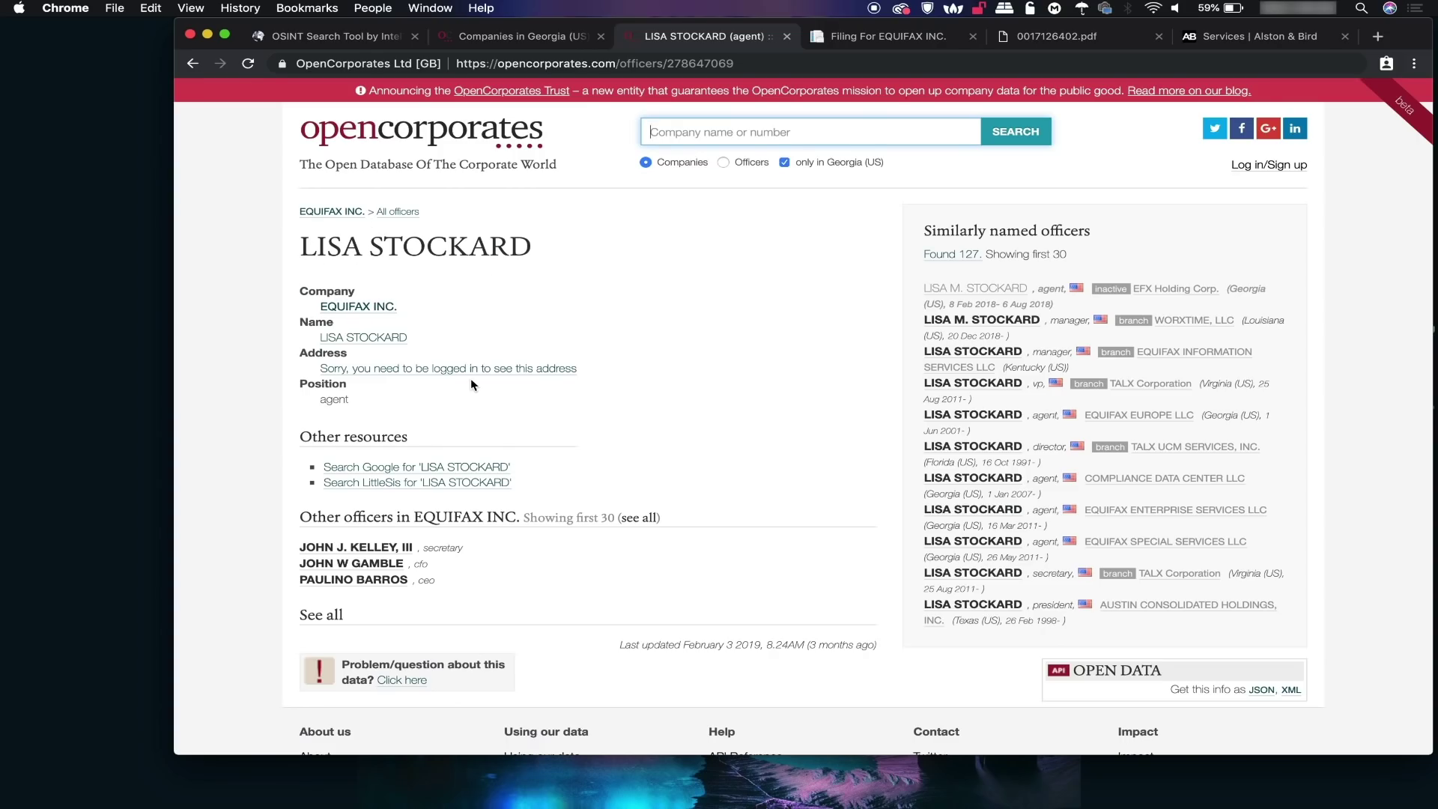
pyautogui.scroll(-2, 471, 380)
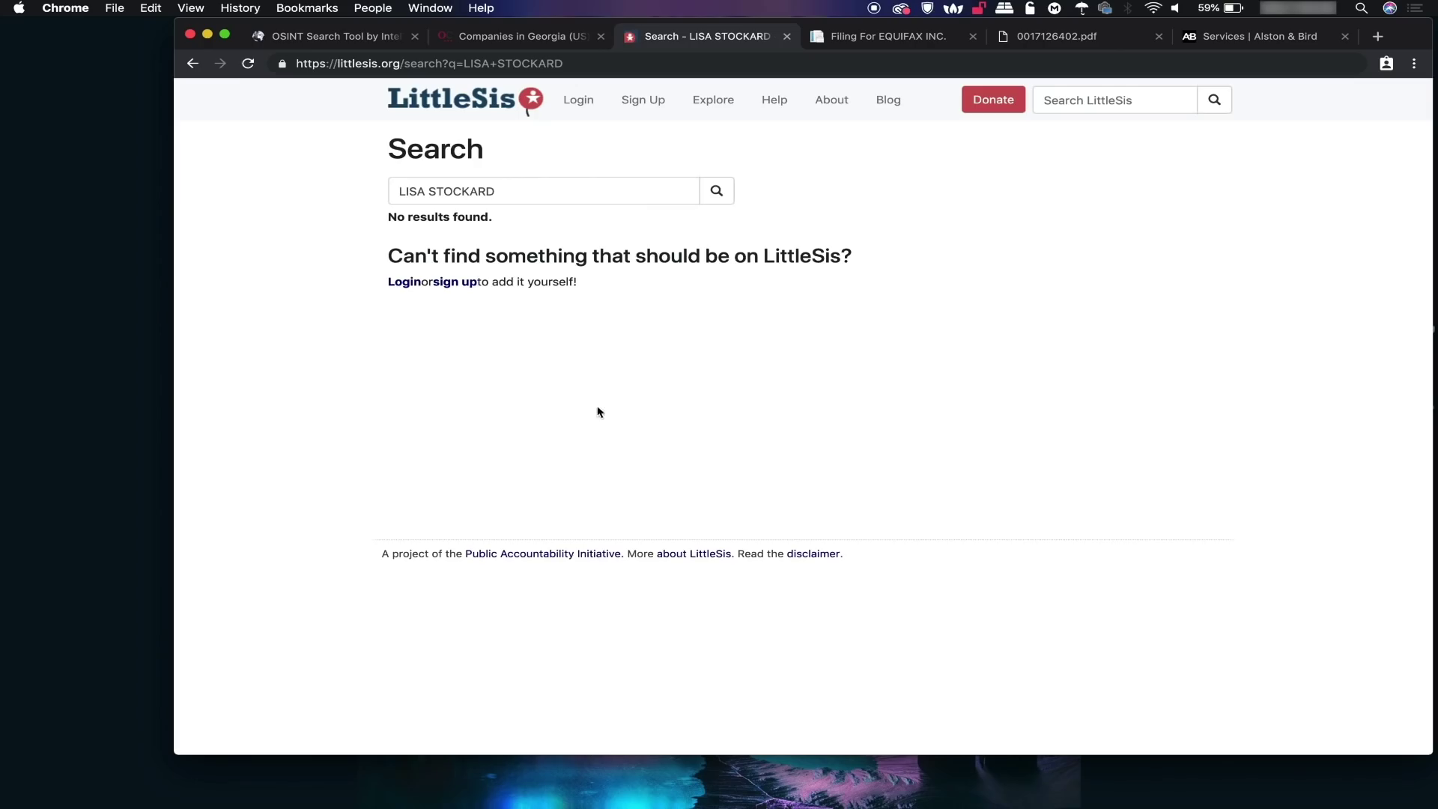
pyautogui.press('super+bracketleft')
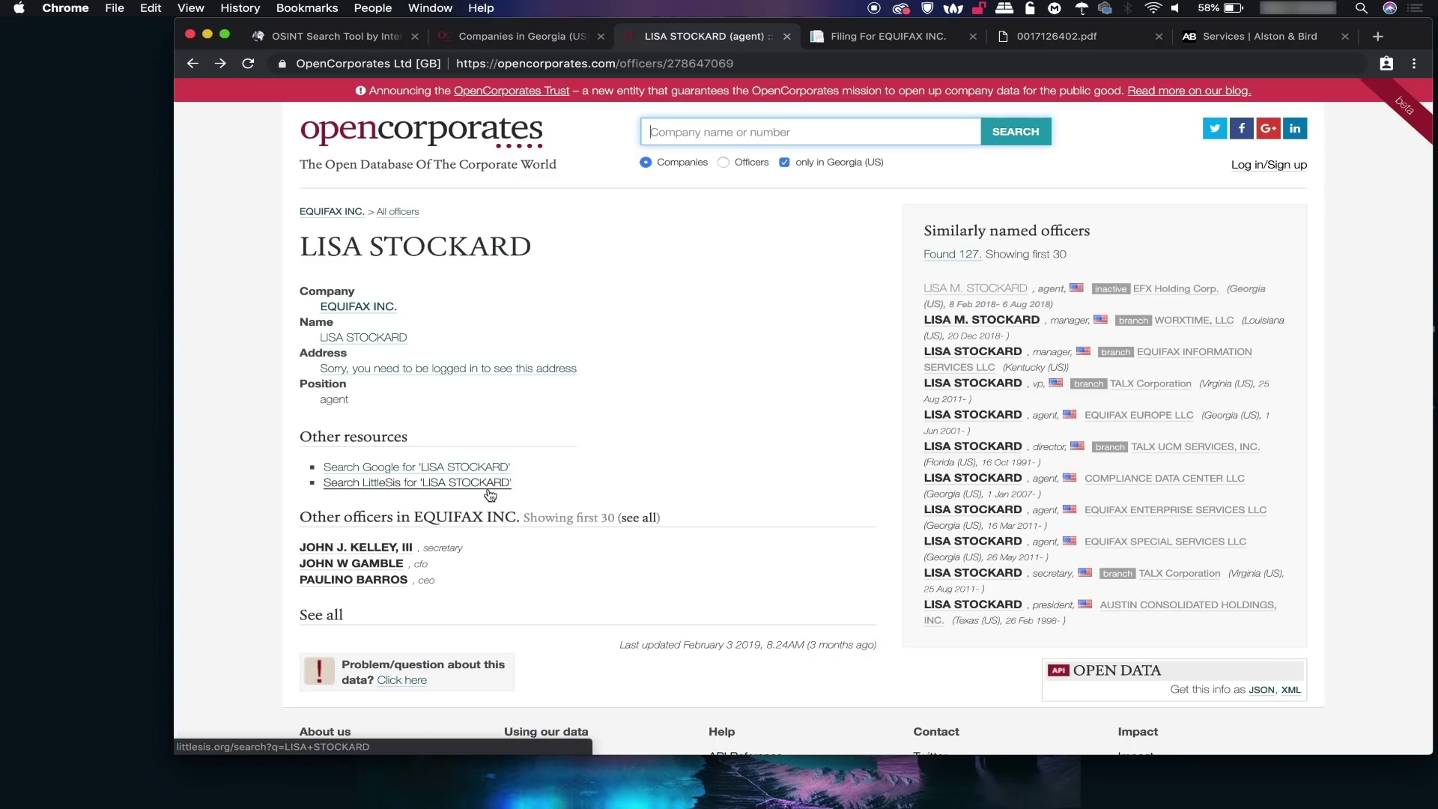
# Open the Equifax secretary's officer page, search LittleSis for that name, and review the matching profile's business positions and source links
pyautogui.click(369, 550)
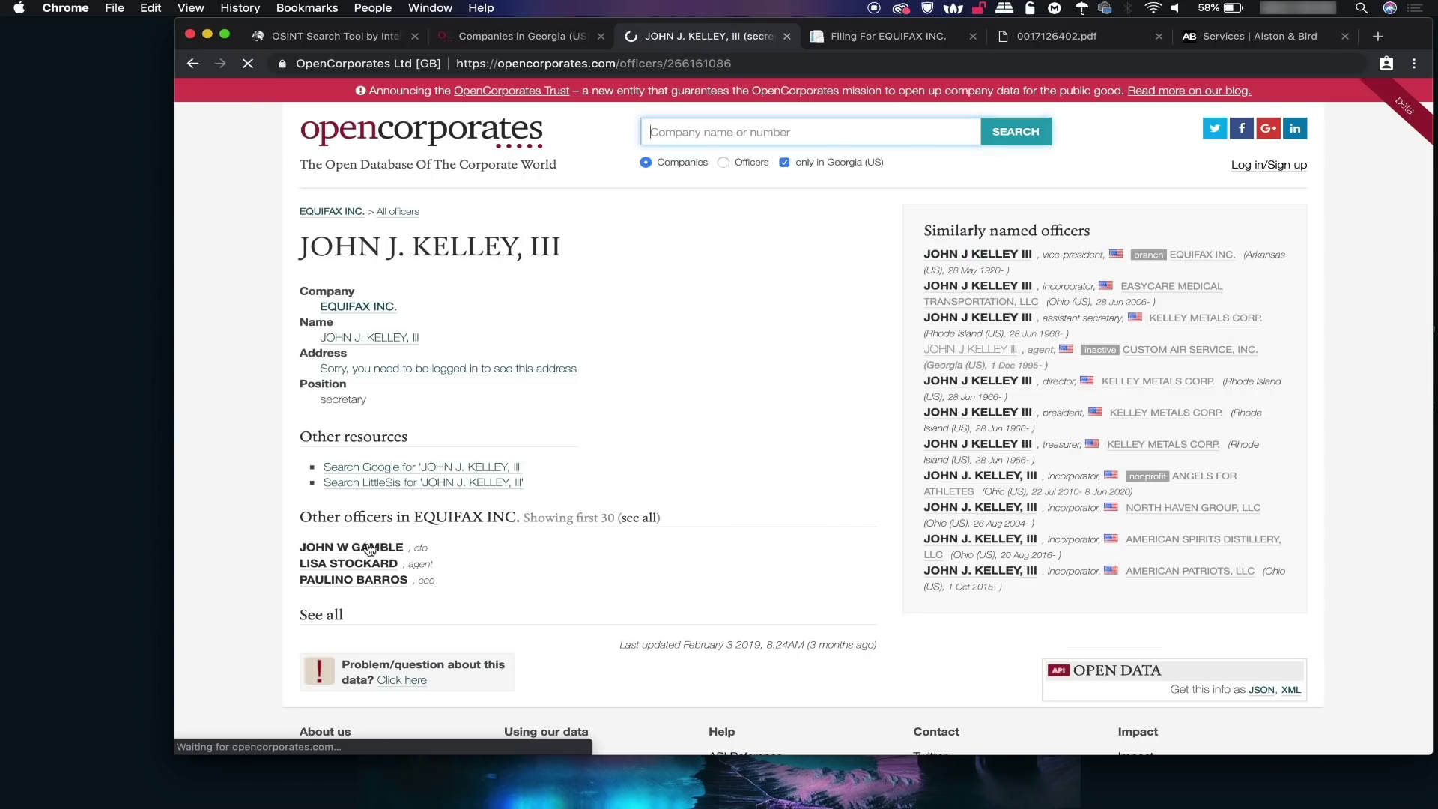
pyautogui.click(400, 485)
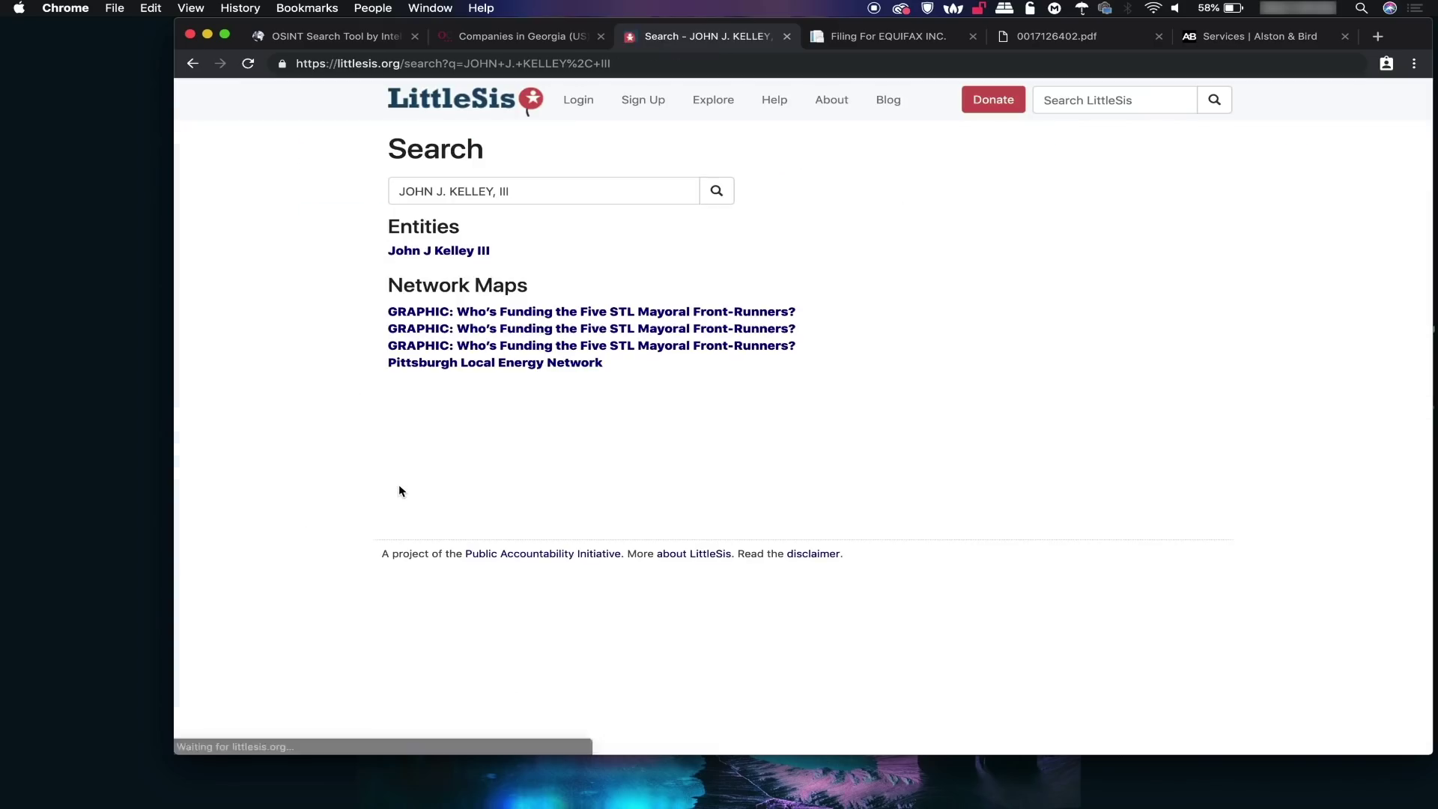
pyautogui.click(464, 252)
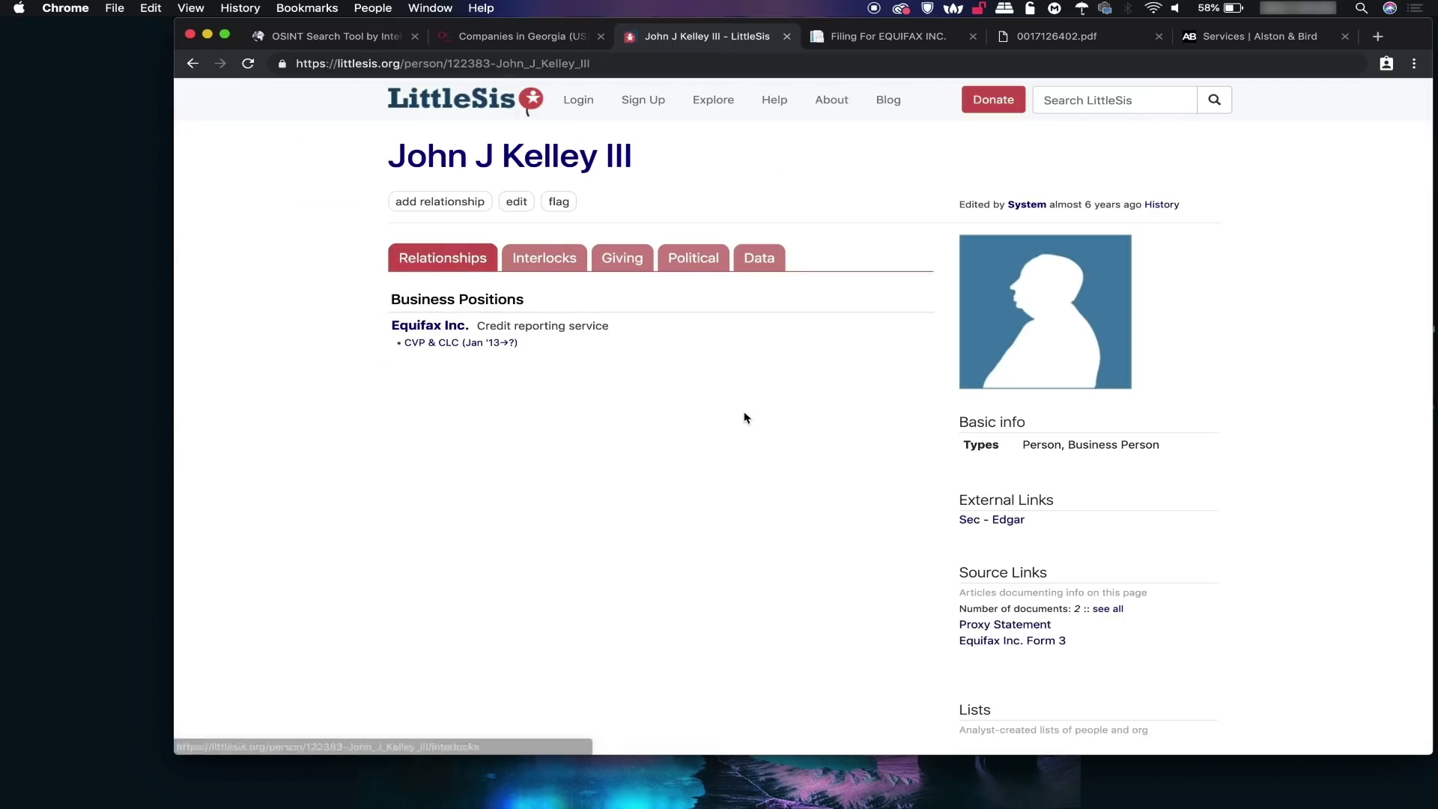
pyautogui.scroll(-3, 744, 417)
pyautogui.scroll(-2, 744, 417)
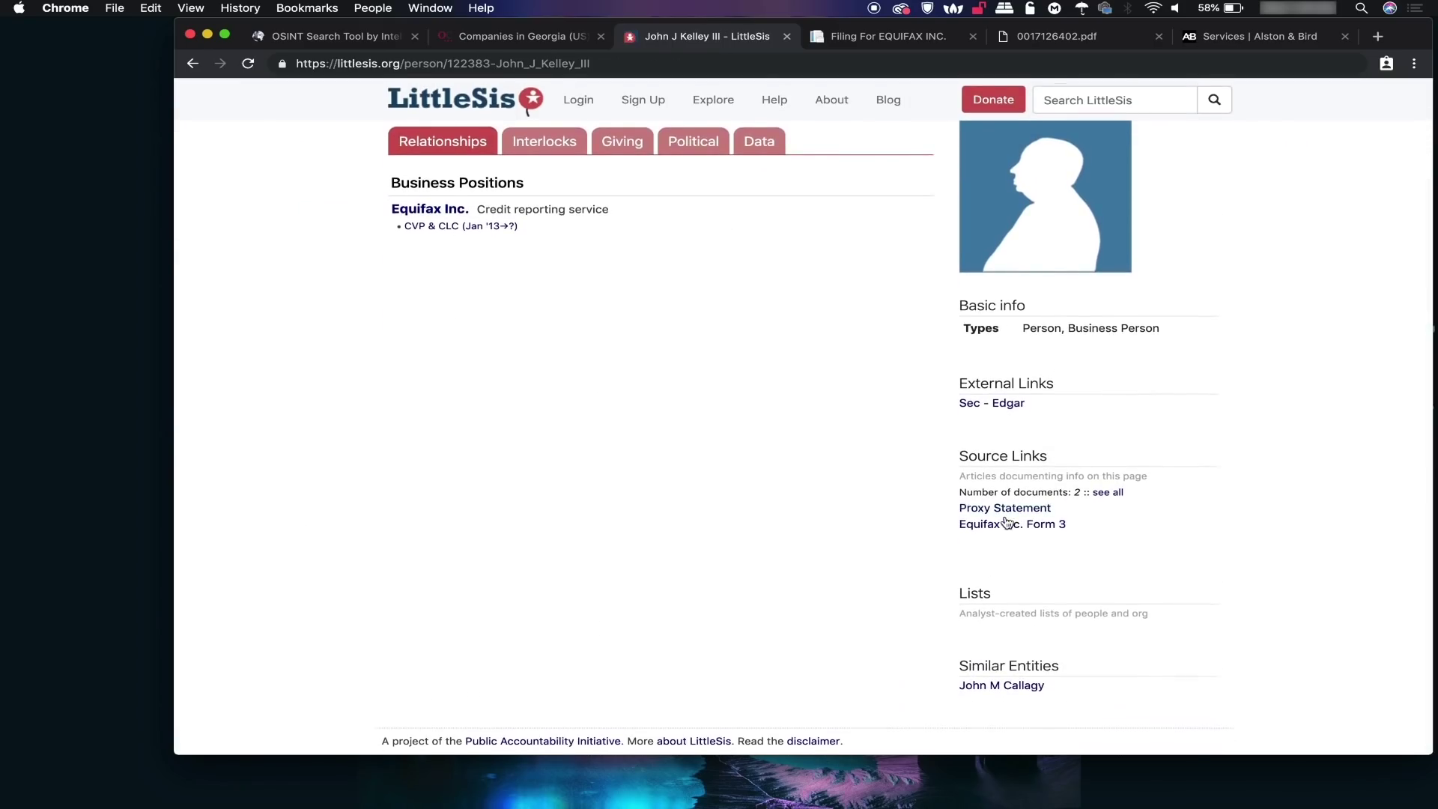
# Open the Proxy Statement source from the LittleSis profile and read through it to the director nominees' portraits and biographies
pyautogui.click(1005, 509)
pyautogui.scroll(-15, 1002, 507)
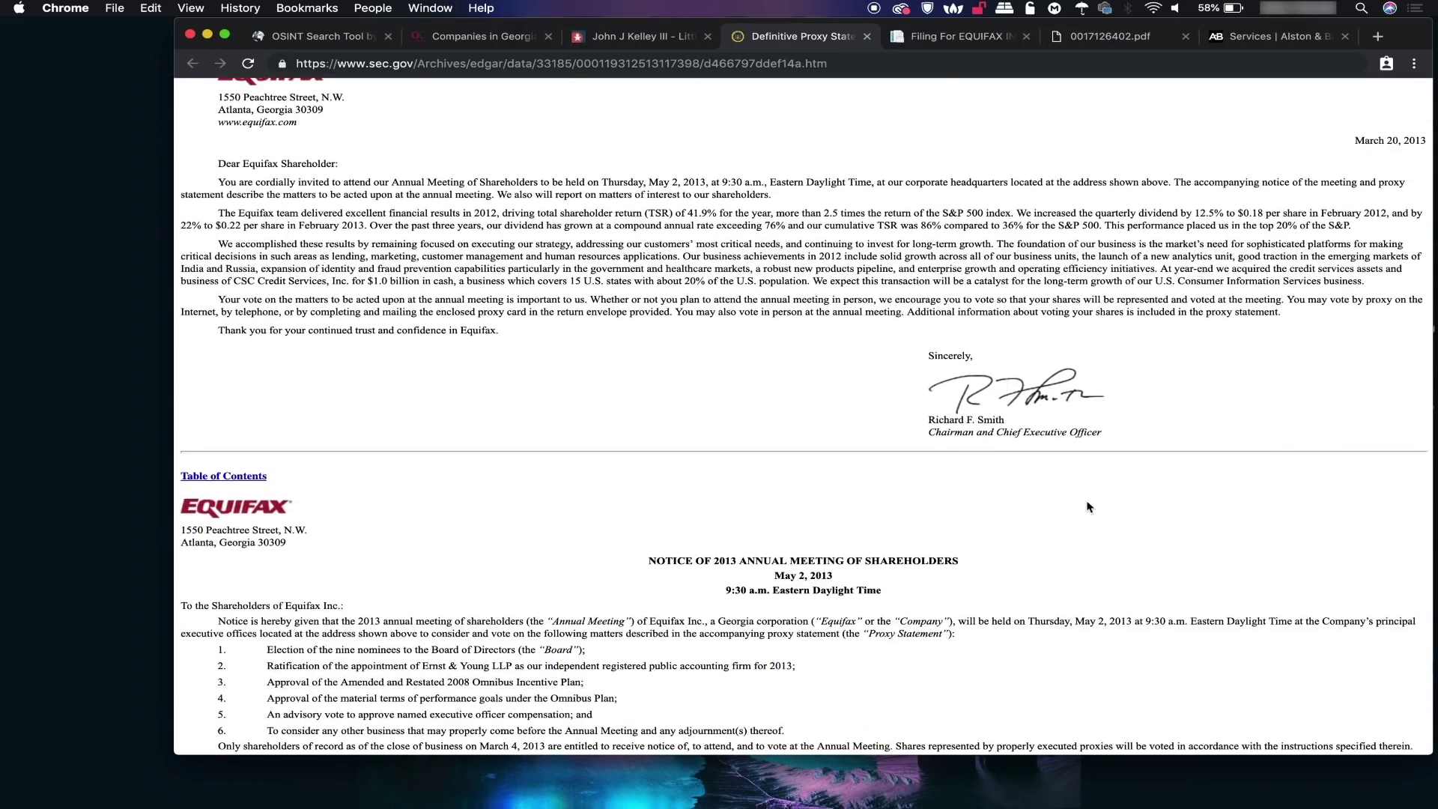
pyautogui.scroll(-6, 1089, 508)
pyautogui.scroll(-2, 956, 445)
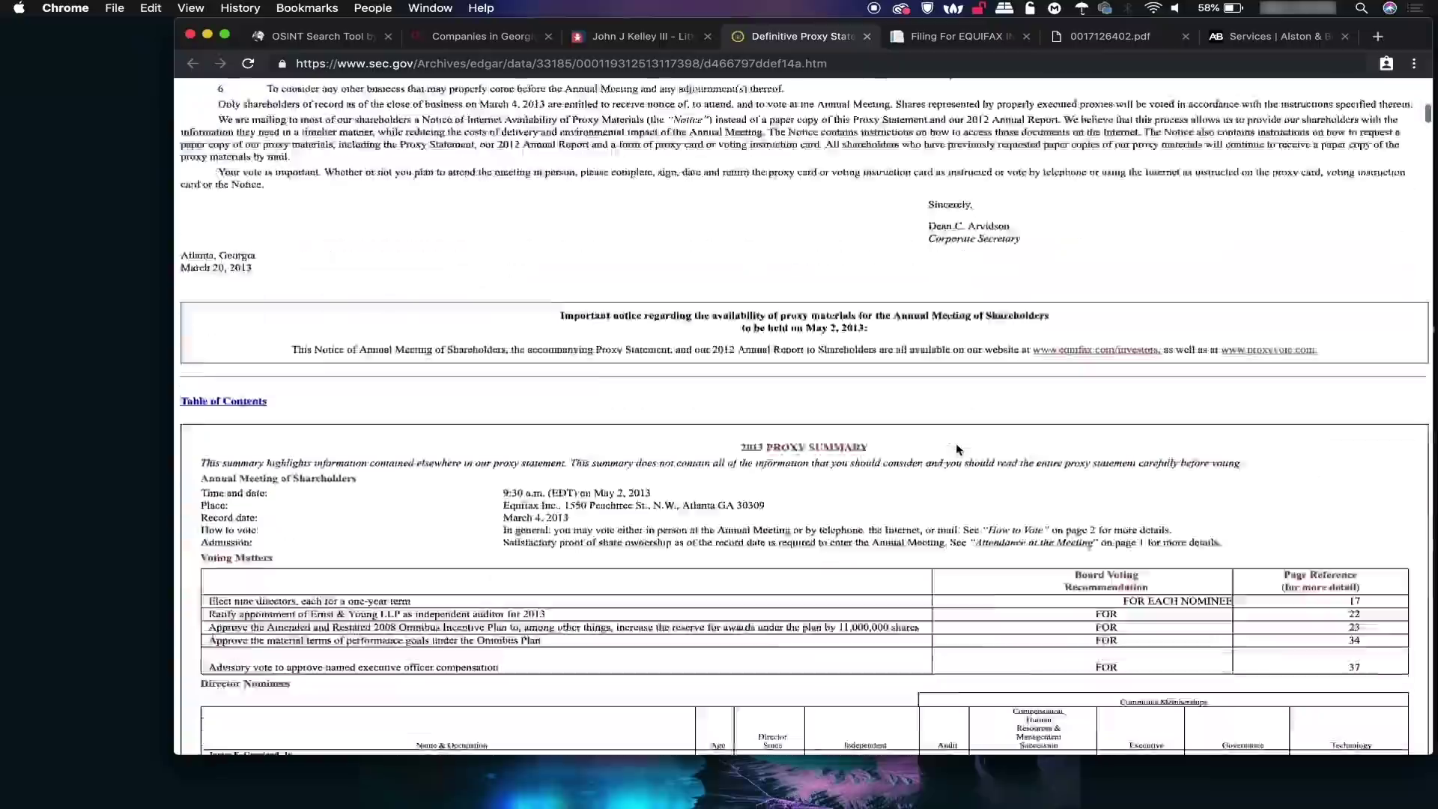
pyautogui.scroll(-20, 956, 449)
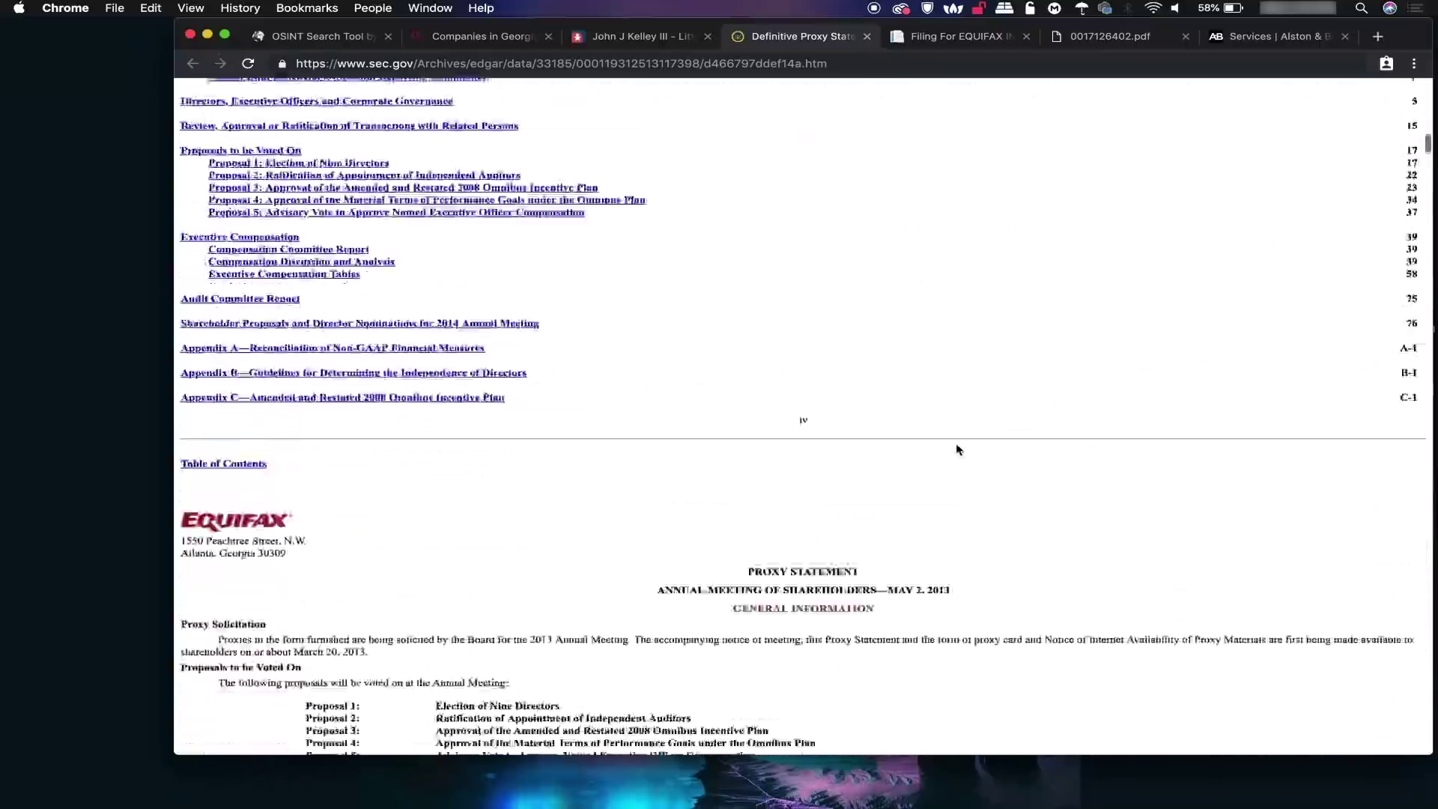
pyautogui.scroll(-20, 956, 449)
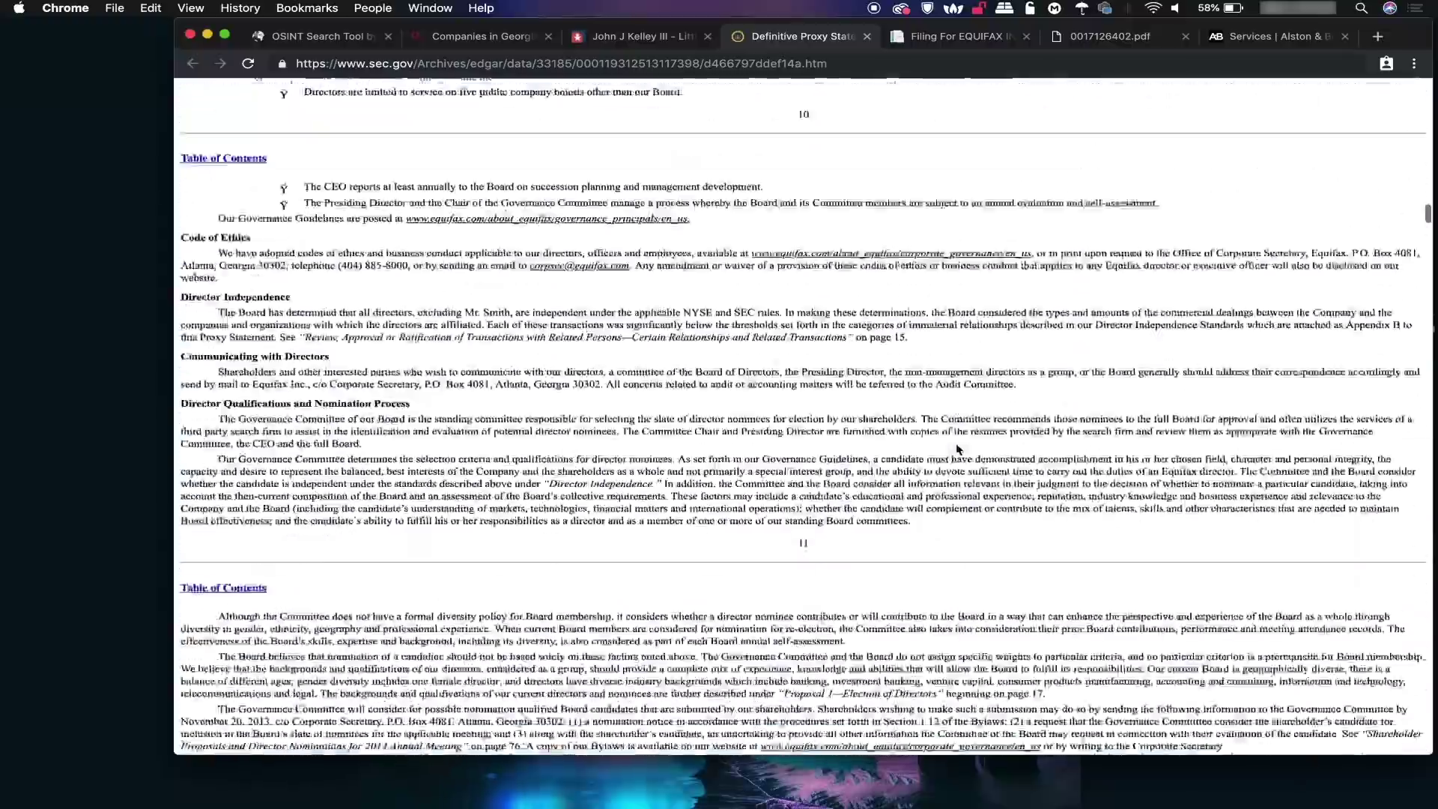
pyautogui.scroll(-20, 957, 449)
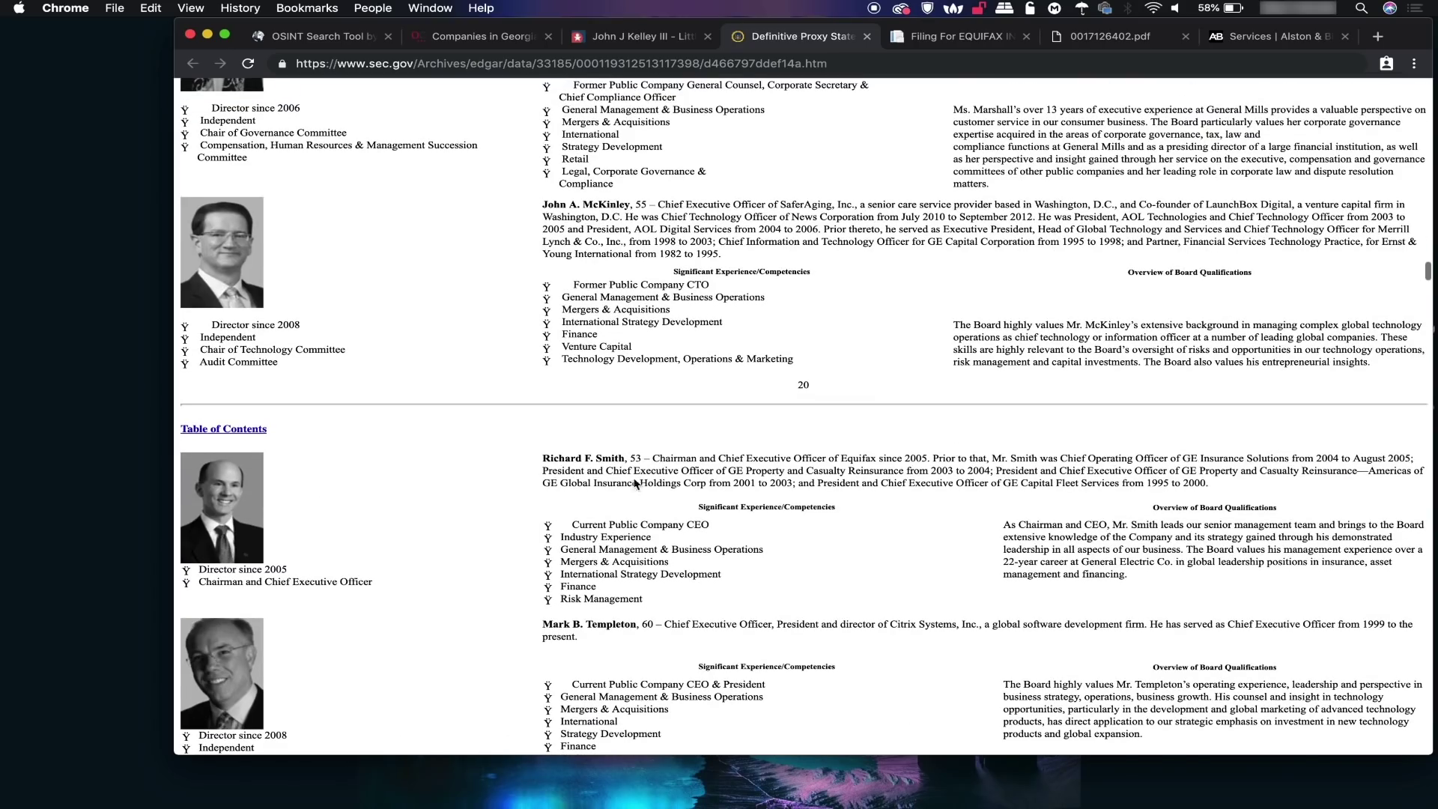
pyautogui.scroll(-2, 246, 496)
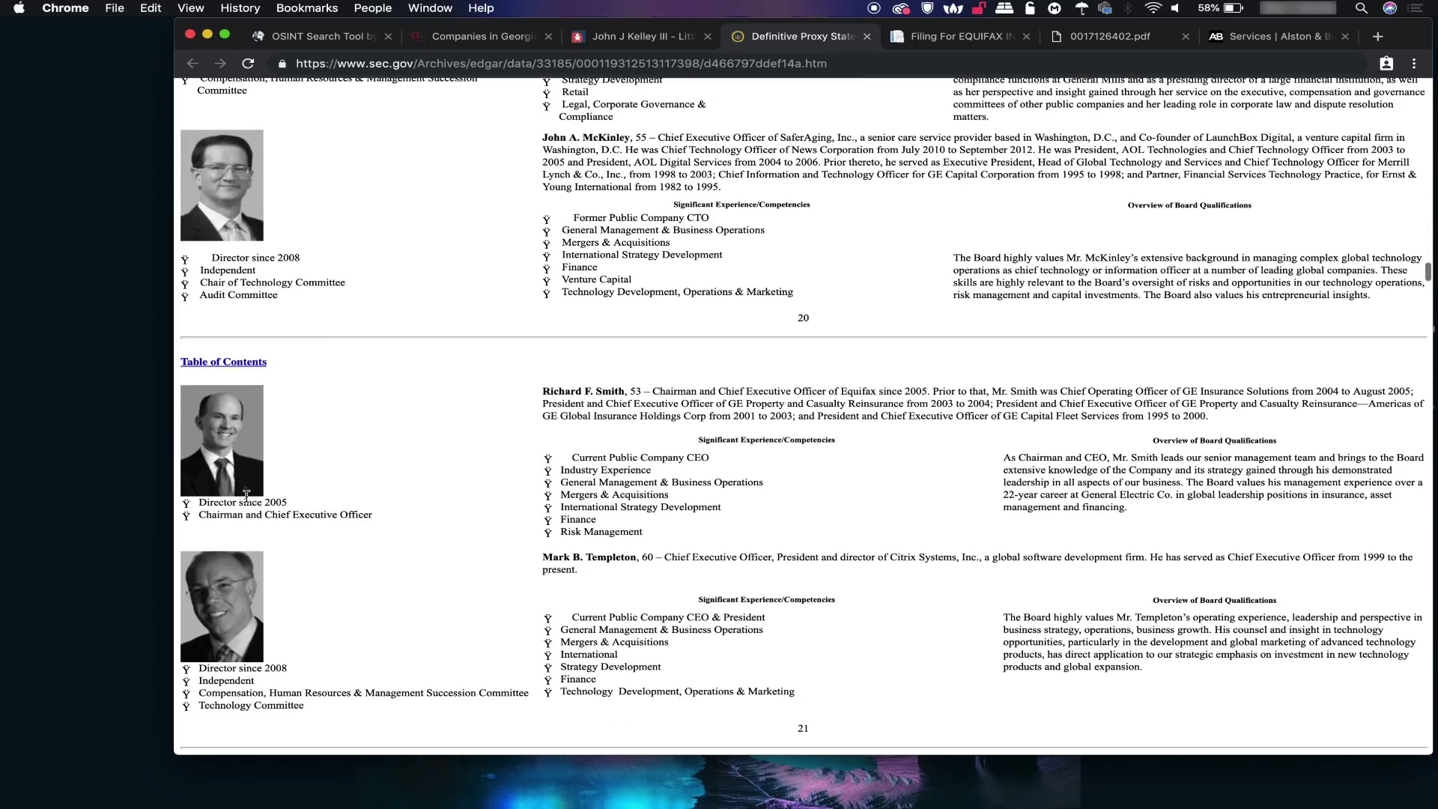
pyautogui.scroll(-15, 246, 496)
pyautogui.scroll(18, 247, 496)
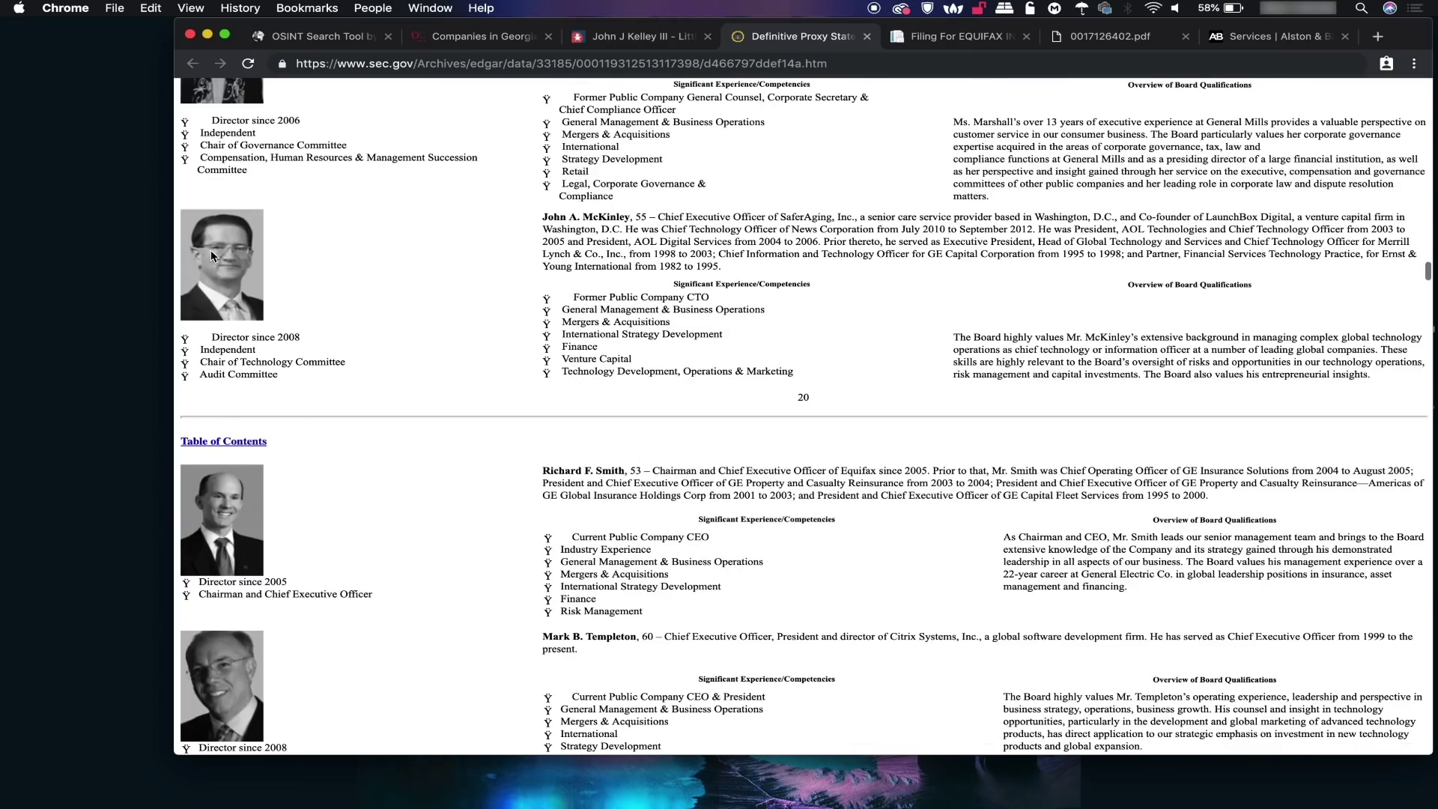
# Run a Google reverse image search on the General Mills retiree director's portrait, compare it with the proxy statement, and open the matching DirectWomen page
pyautogui.scroll(7, 212, 256)
pyautogui.rightClick(218, 273)
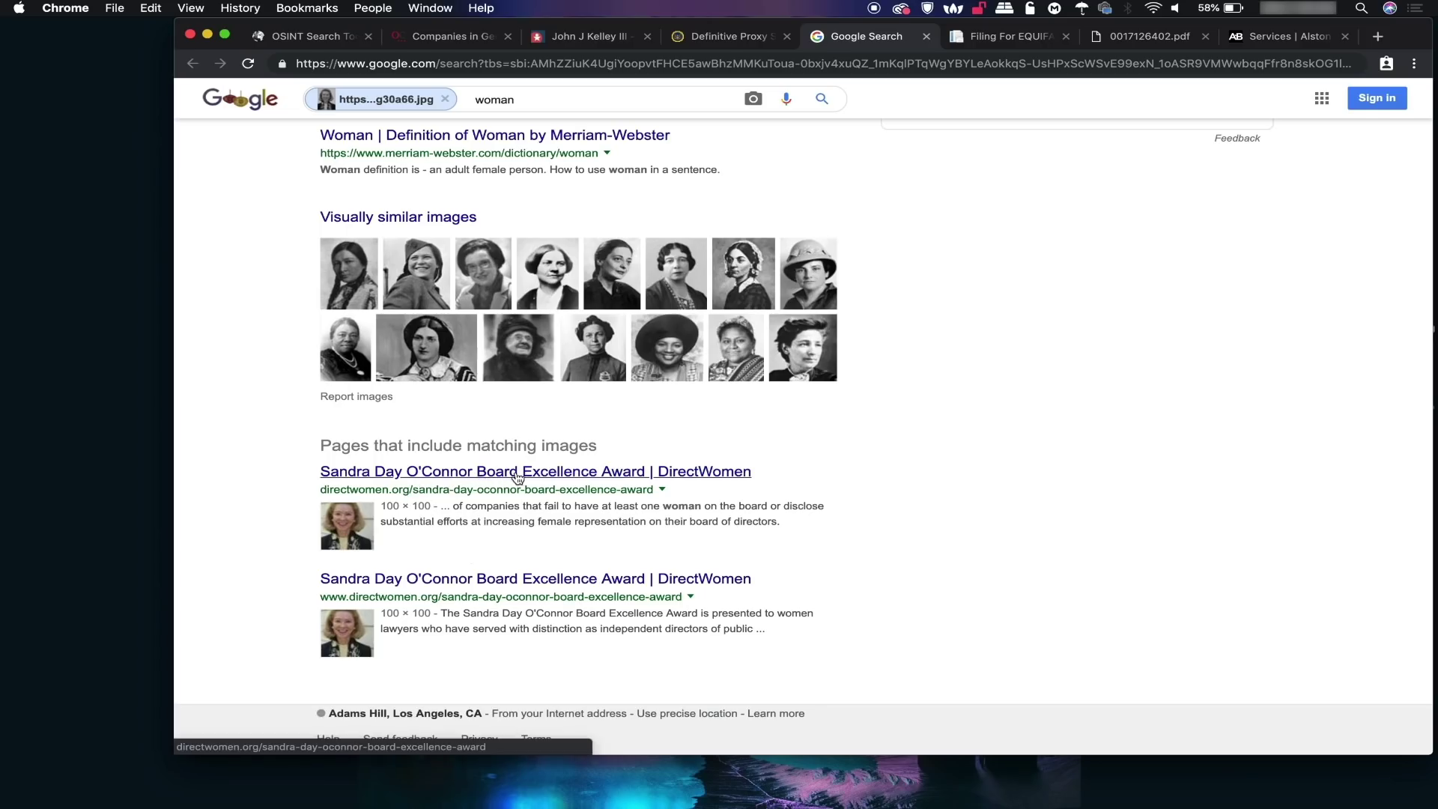
pyautogui.click(721, 37)
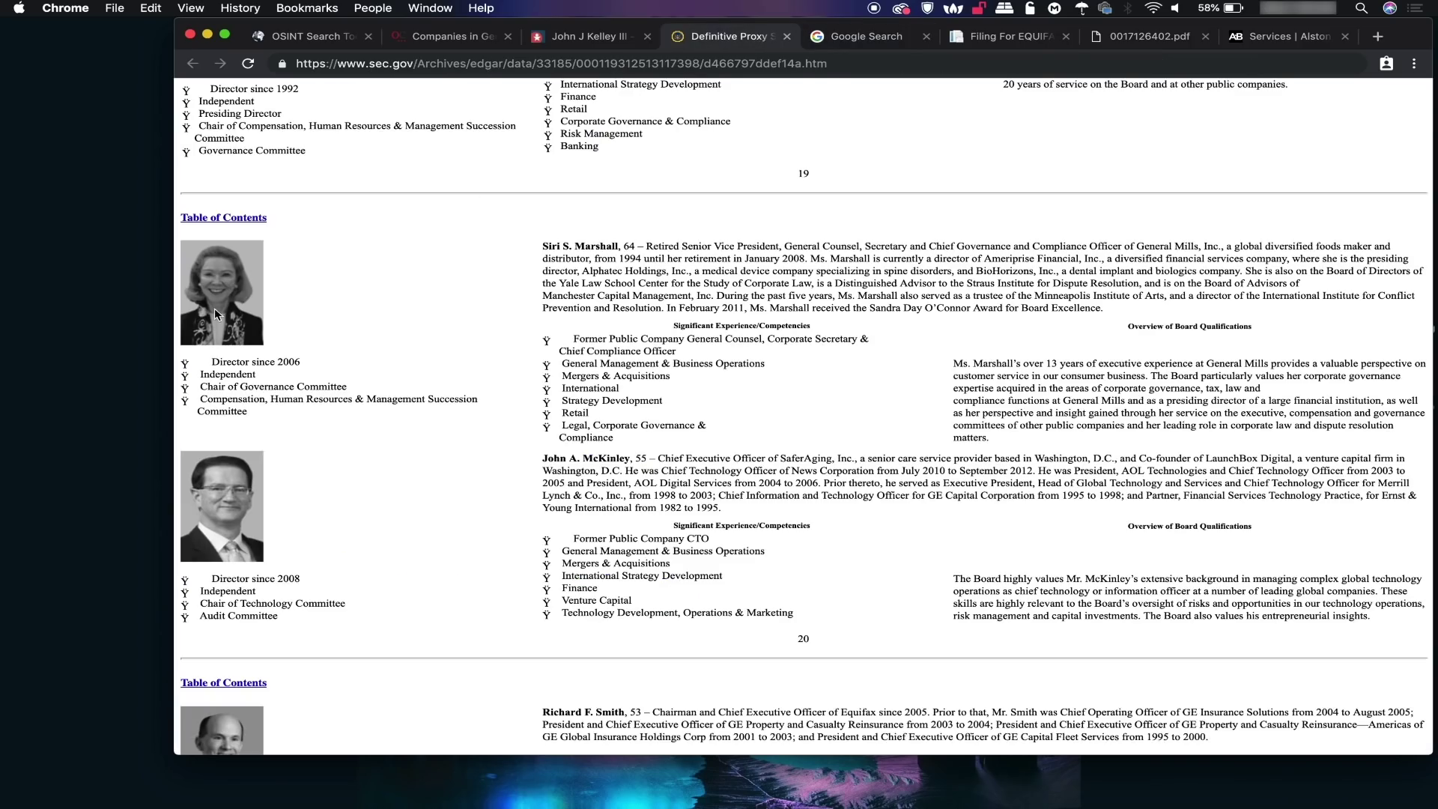
pyautogui.click(846, 45)
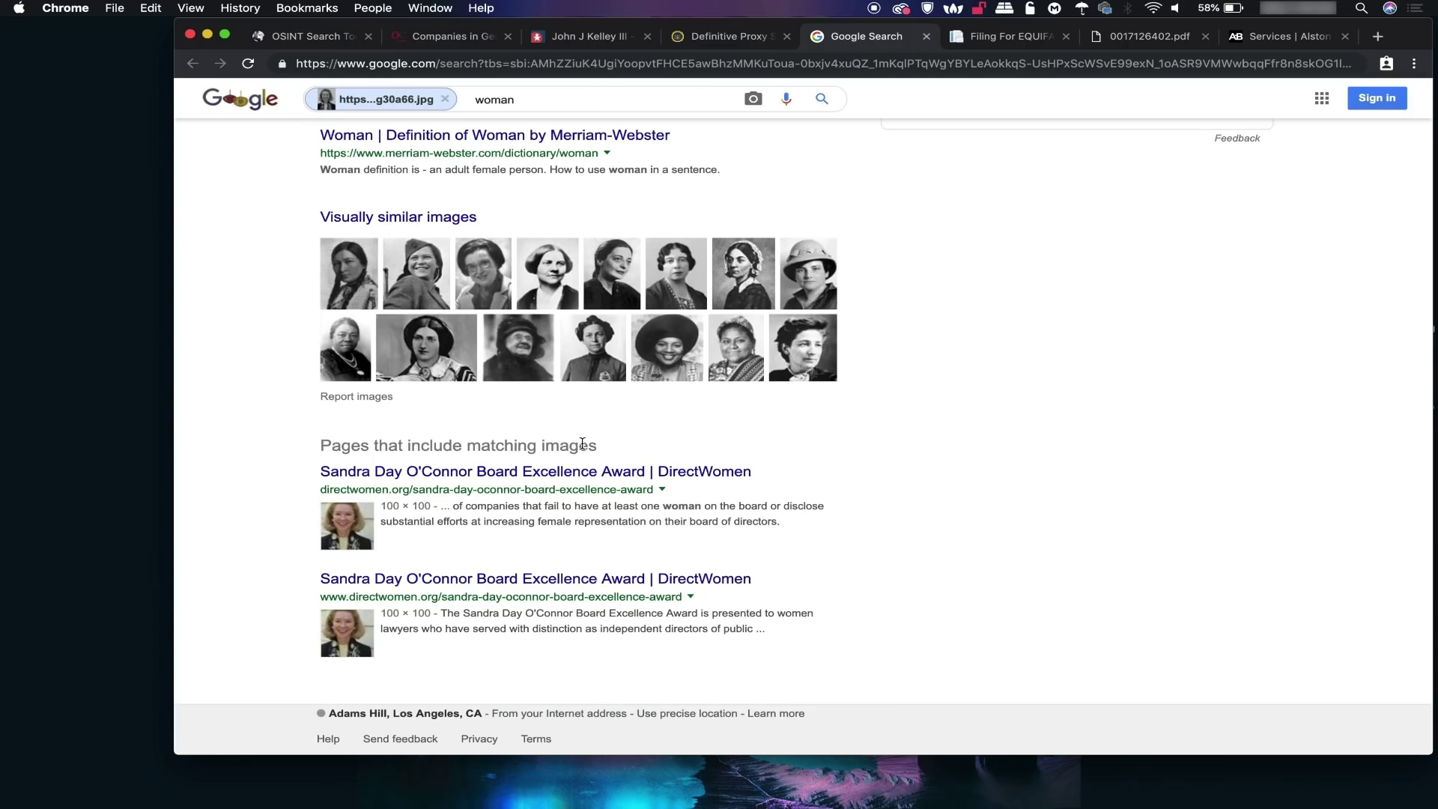
pyautogui.click(611, 475)
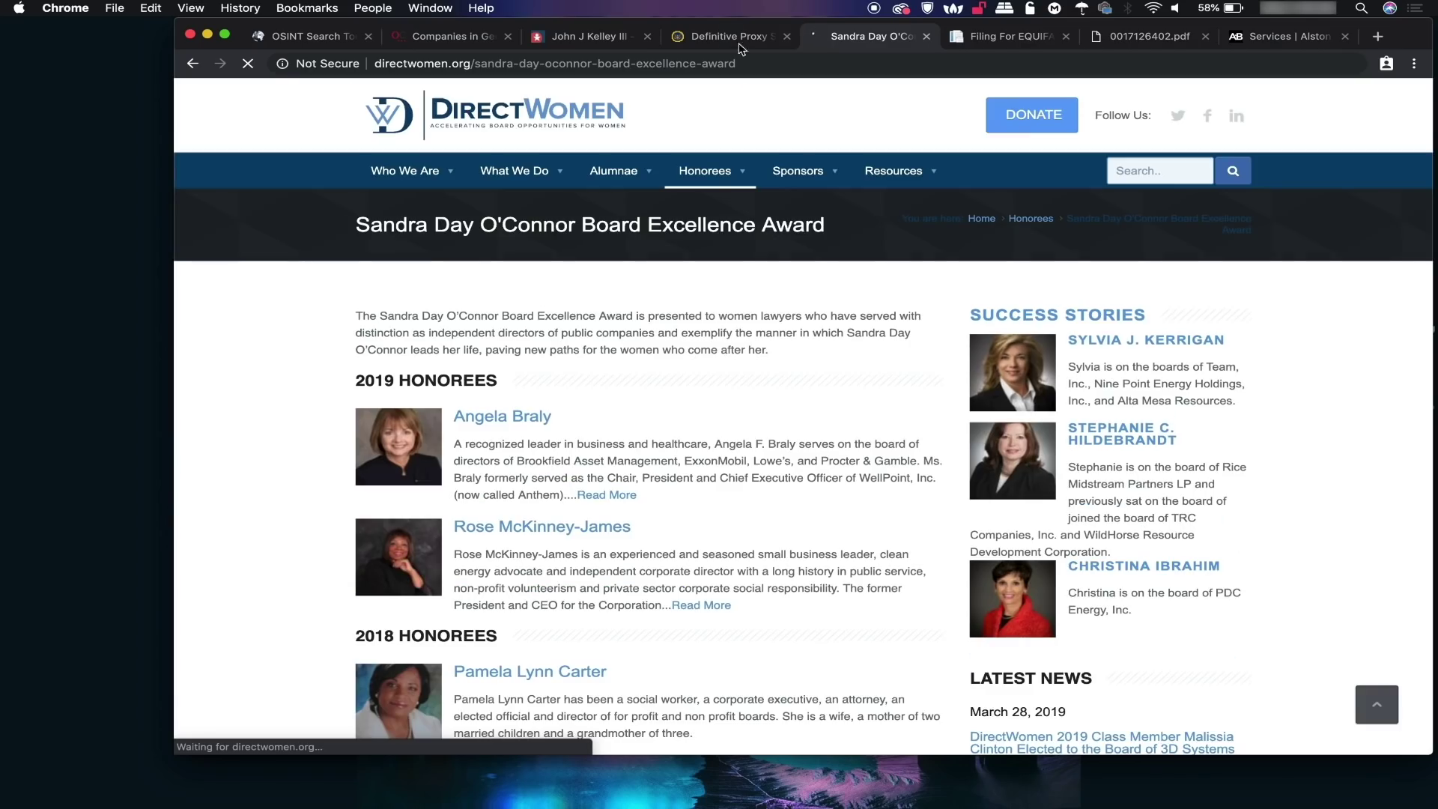
# Look through the DirectWomen award honorees for the Equifax director's entry in the 2011 group, dismissing the newsletter signup
pyautogui.scroll(-3, 691, 401)
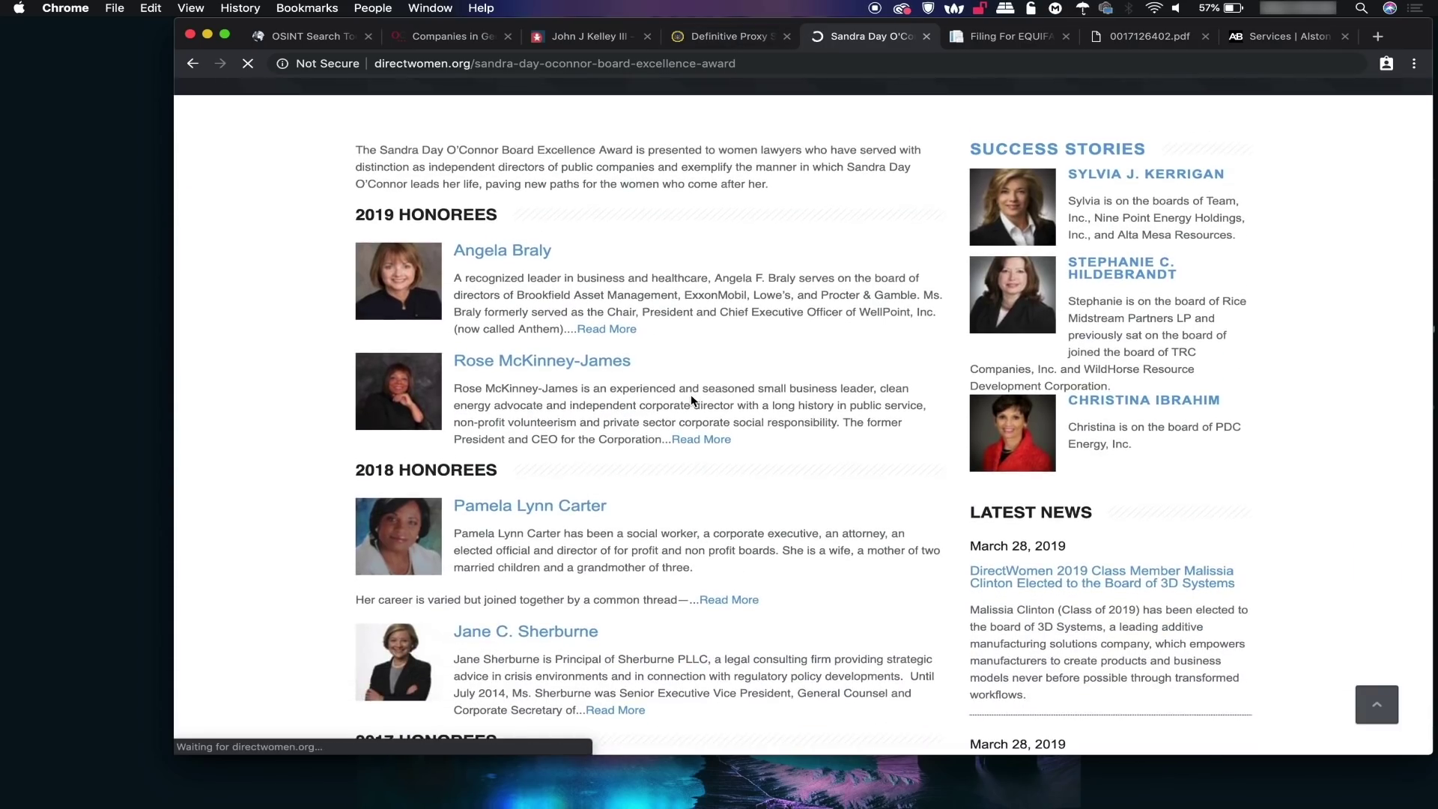
pyautogui.scroll(-12, 690, 401)
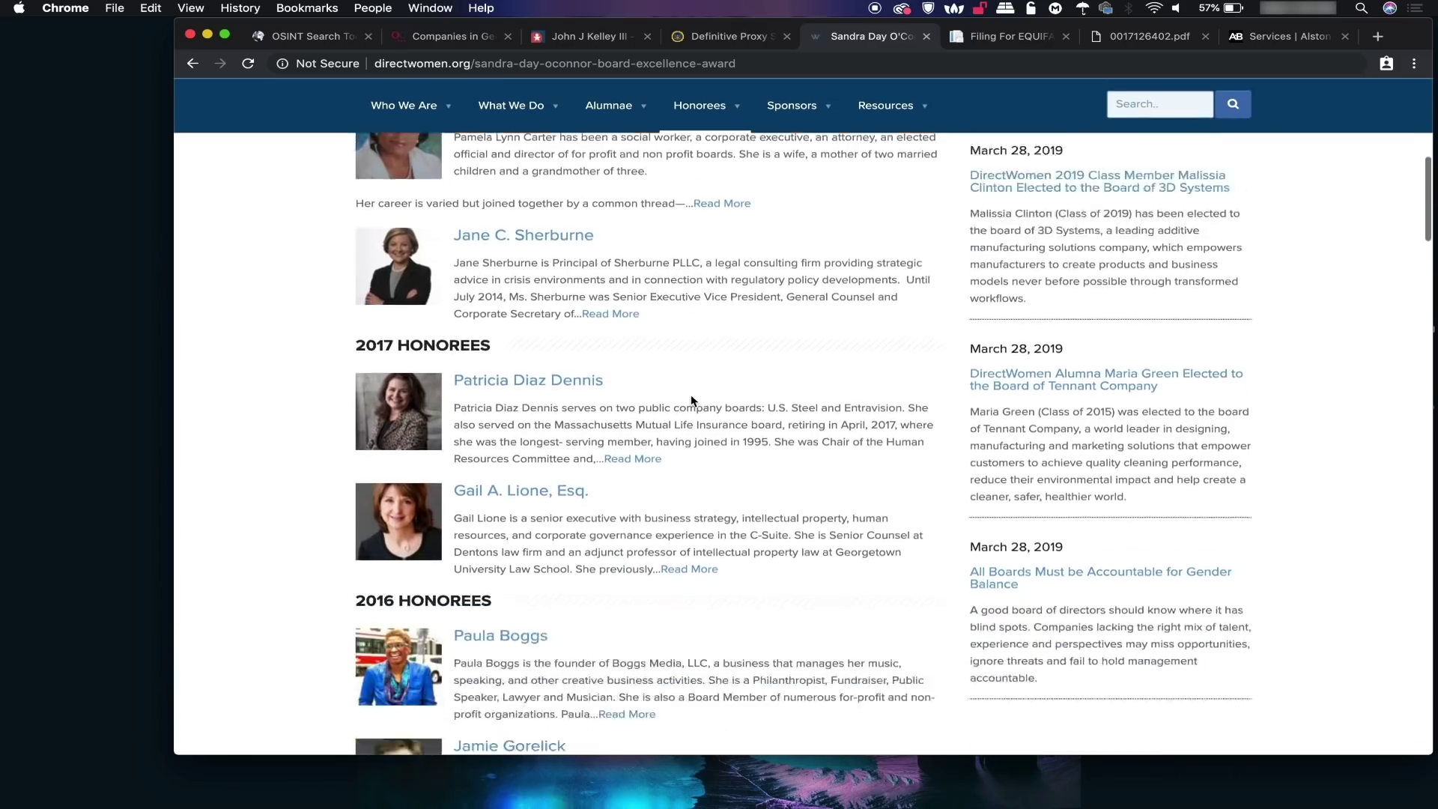
pyautogui.scroll(-10, 691, 401)
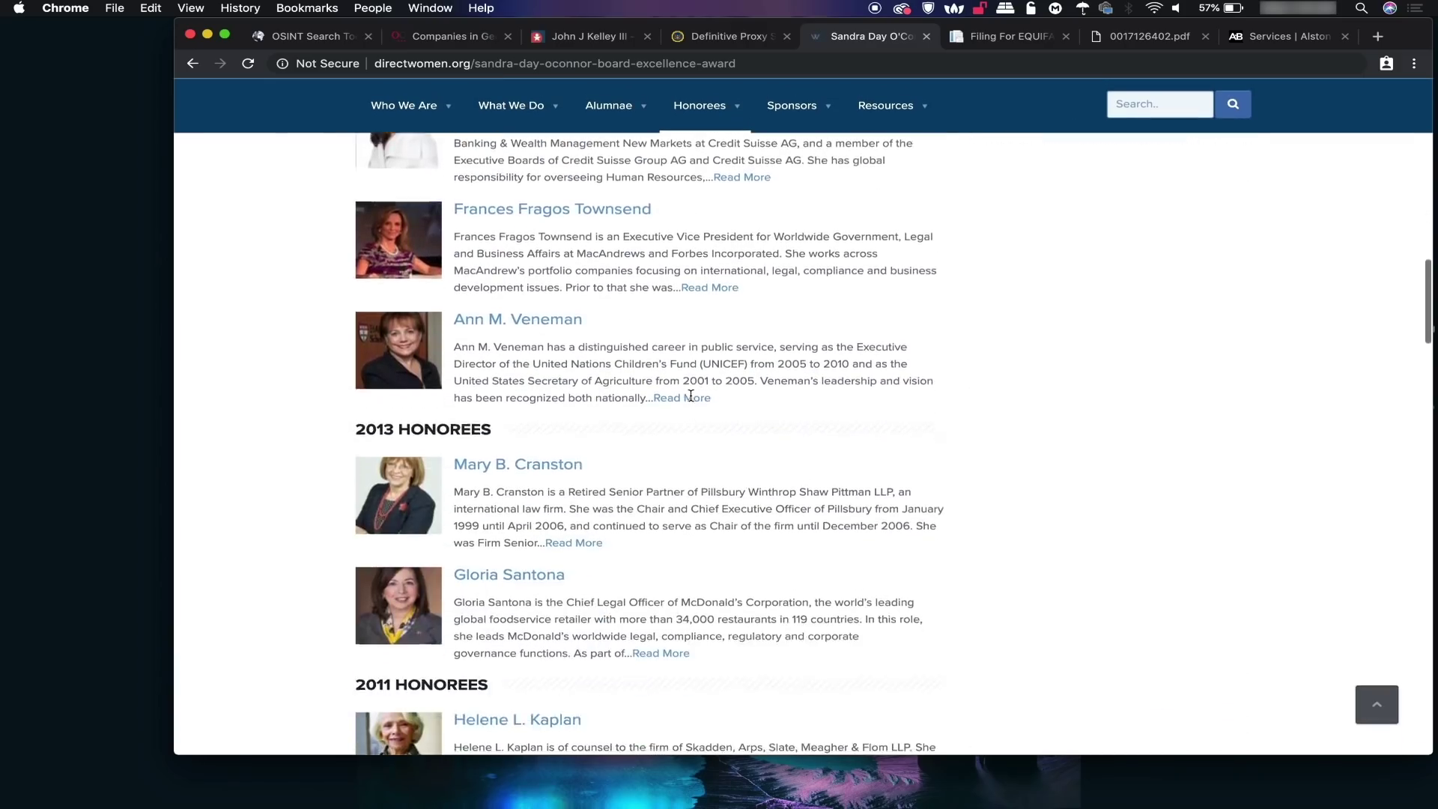
pyautogui.scroll(-8, 690, 396)
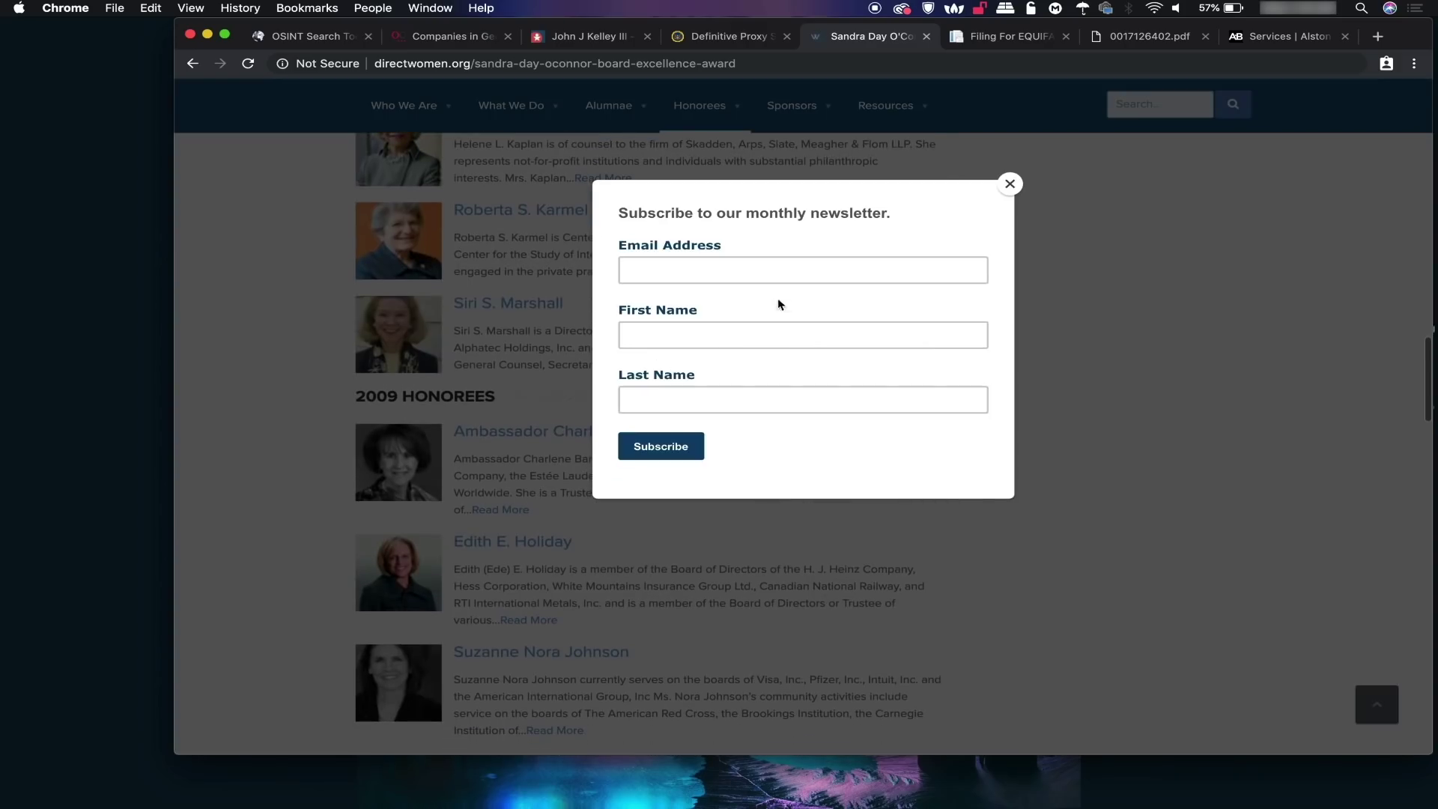
pyautogui.click(1008, 185)
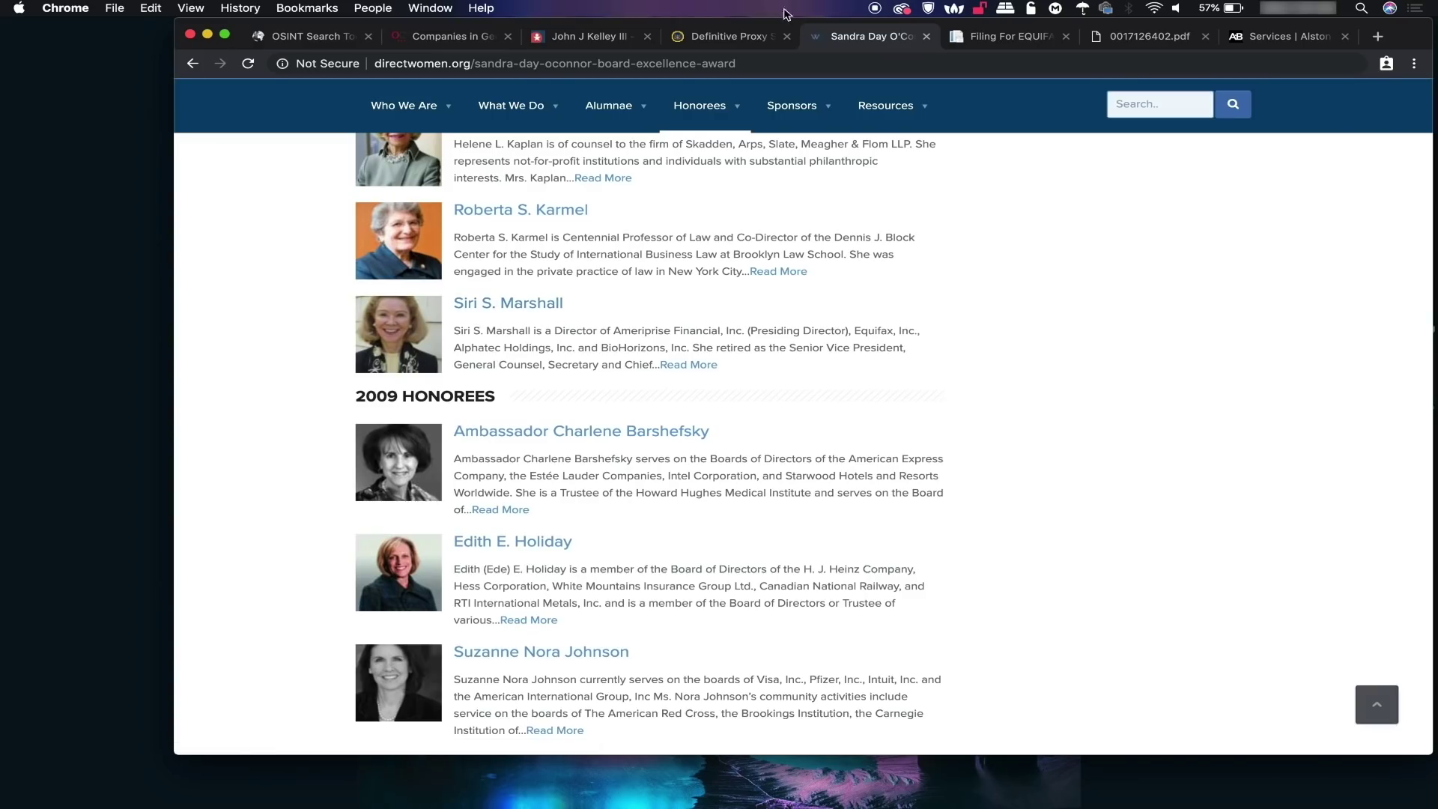
# Return to the Equifax proxy statement, review it through to the executive compensation tables, and close the document
pyautogui.click(721, 36)
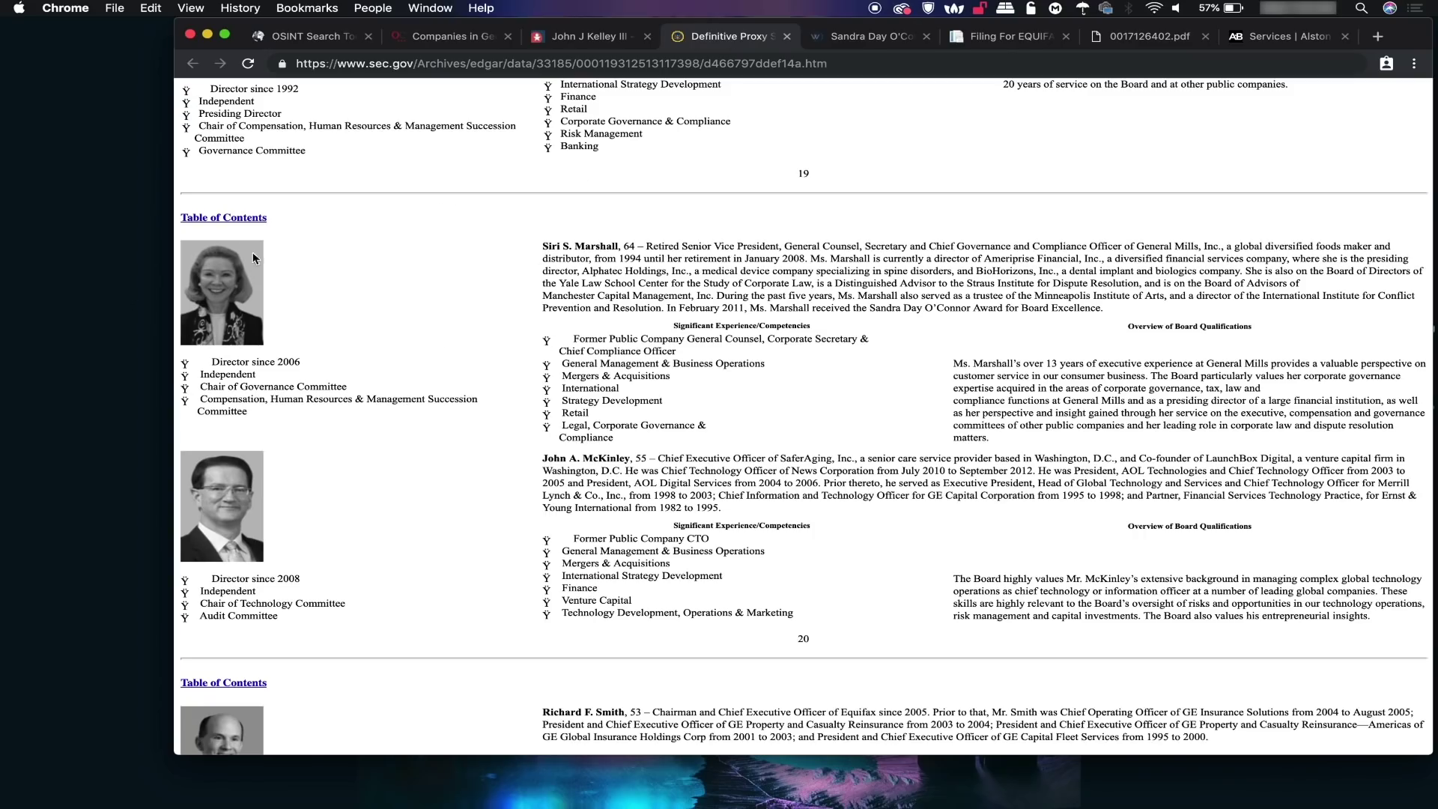
pyautogui.scroll(-10, 463, 334)
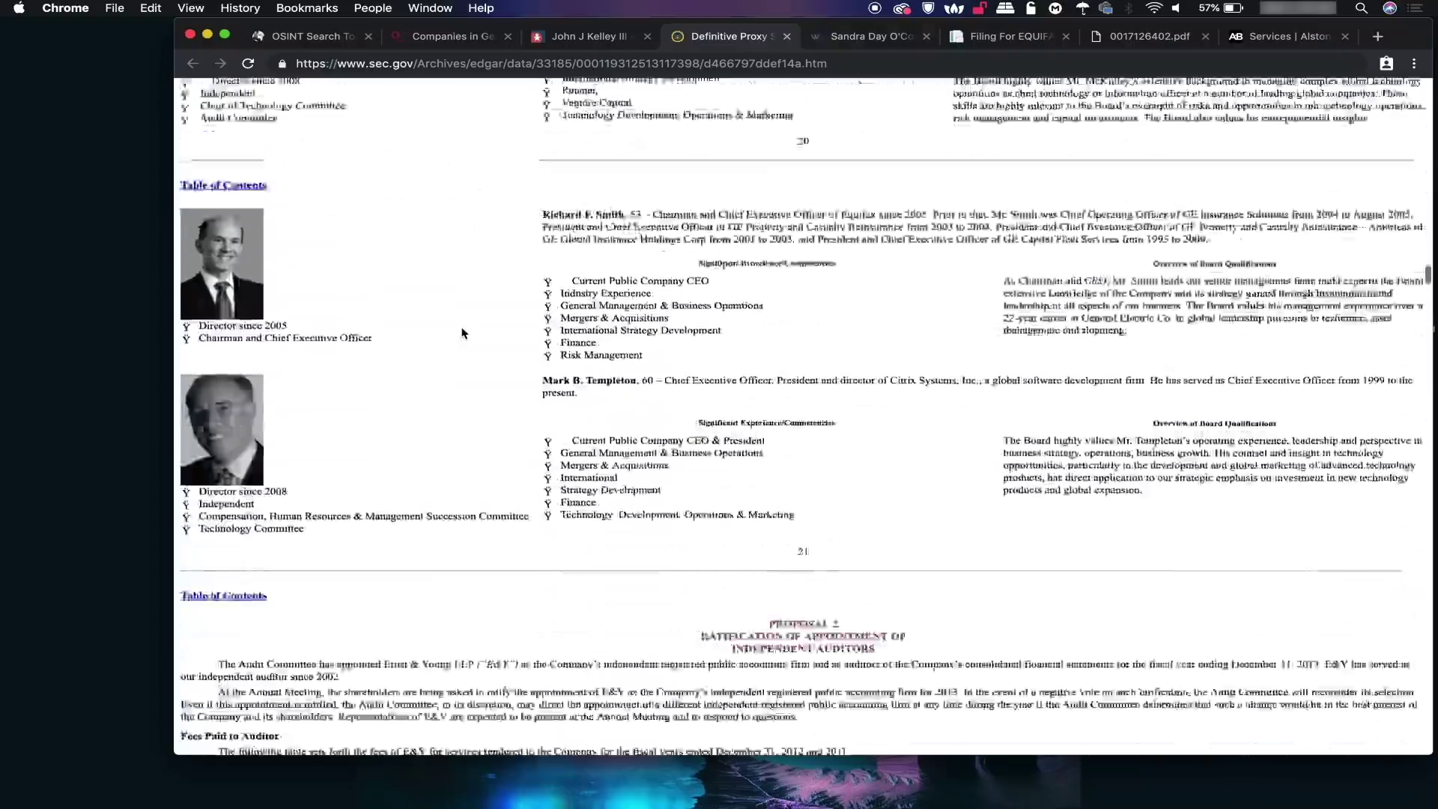
pyautogui.scroll(-20, 462, 334)
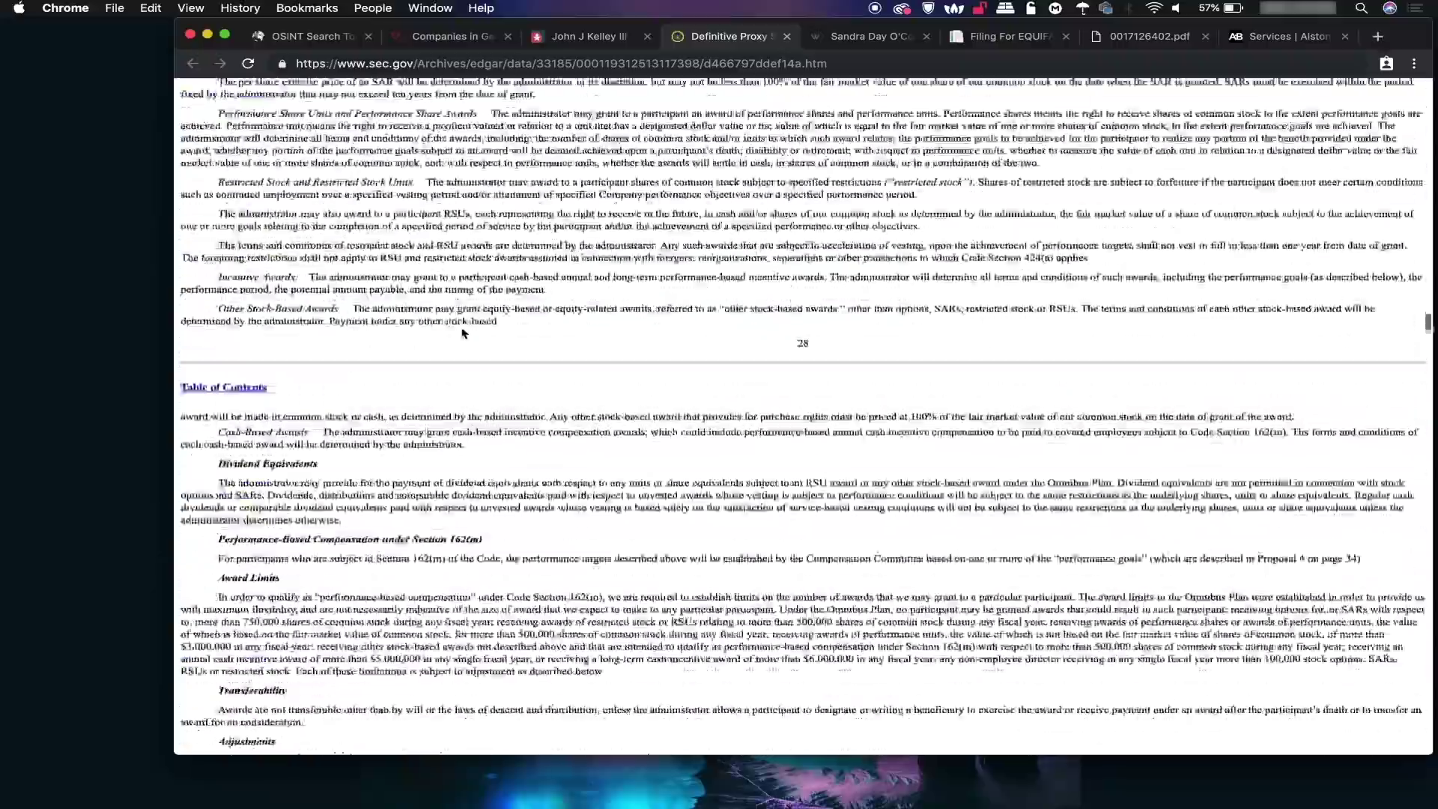
pyautogui.scroll(-20, 463, 333)
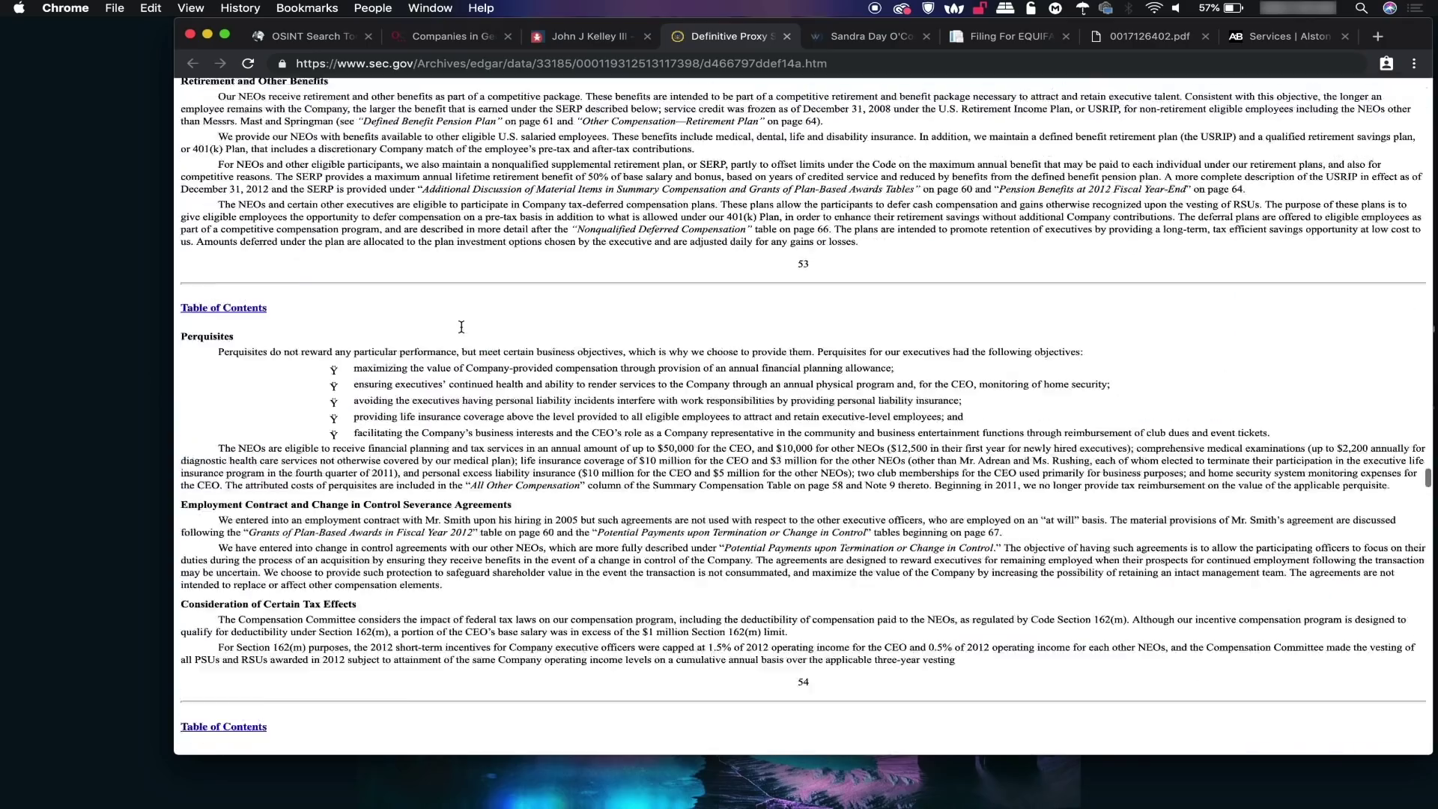
pyautogui.scroll(-2, 461, 327)
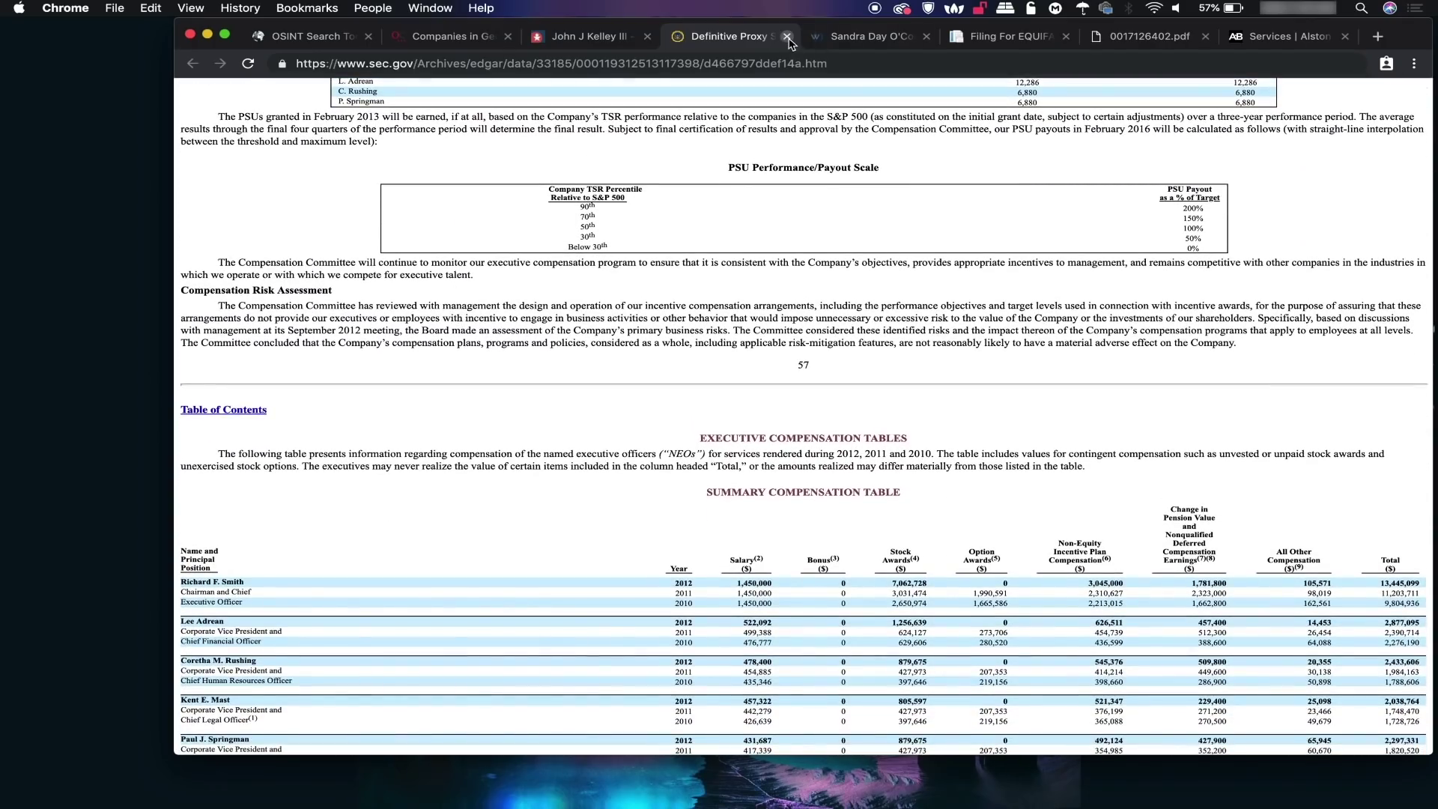
pyautogui.click(788, 37)
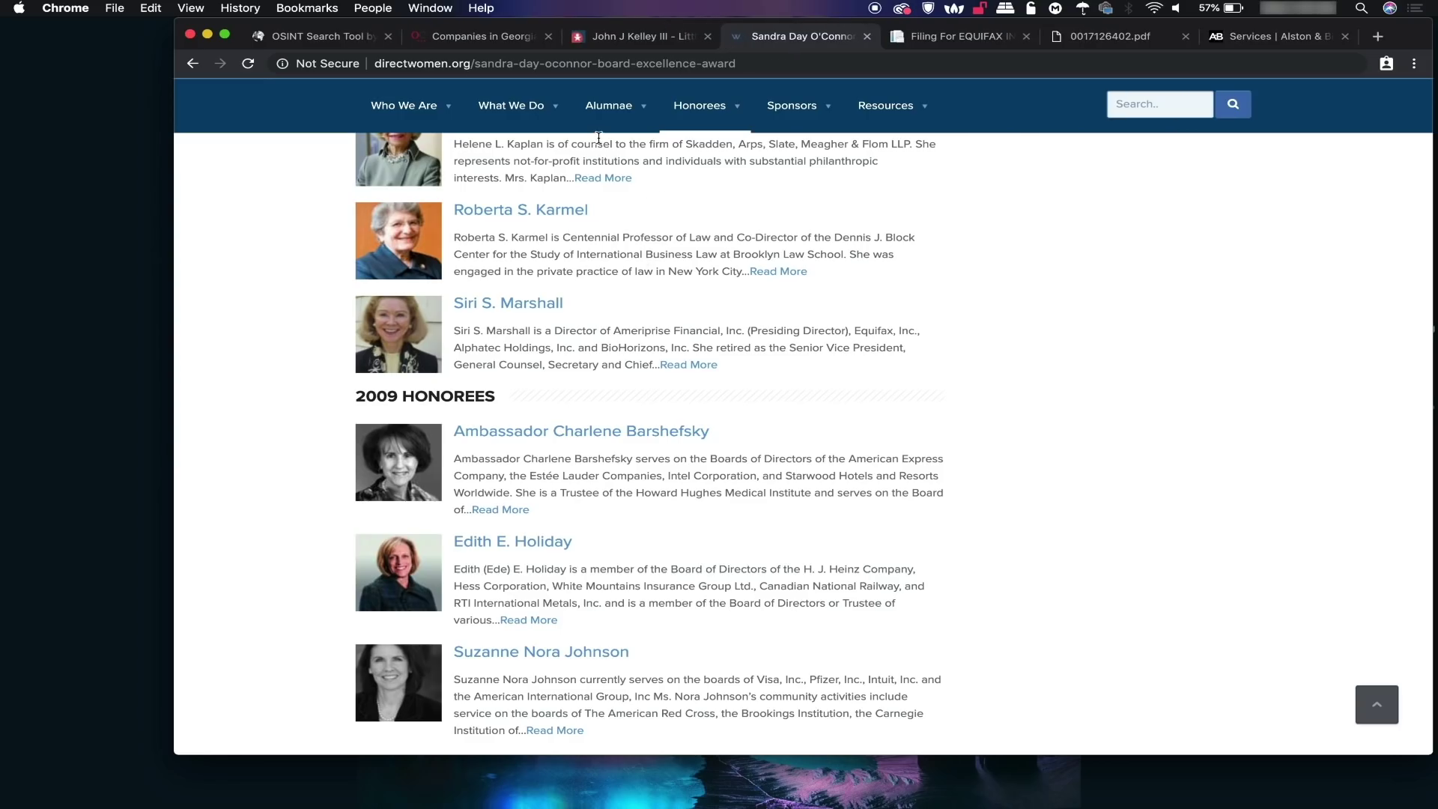
# Return to the OpenCorporates list of Georgia Equifax companies, open the nonprofit Equifax Foundation, Inc., and review its record
pyautogui.click(480, 36)
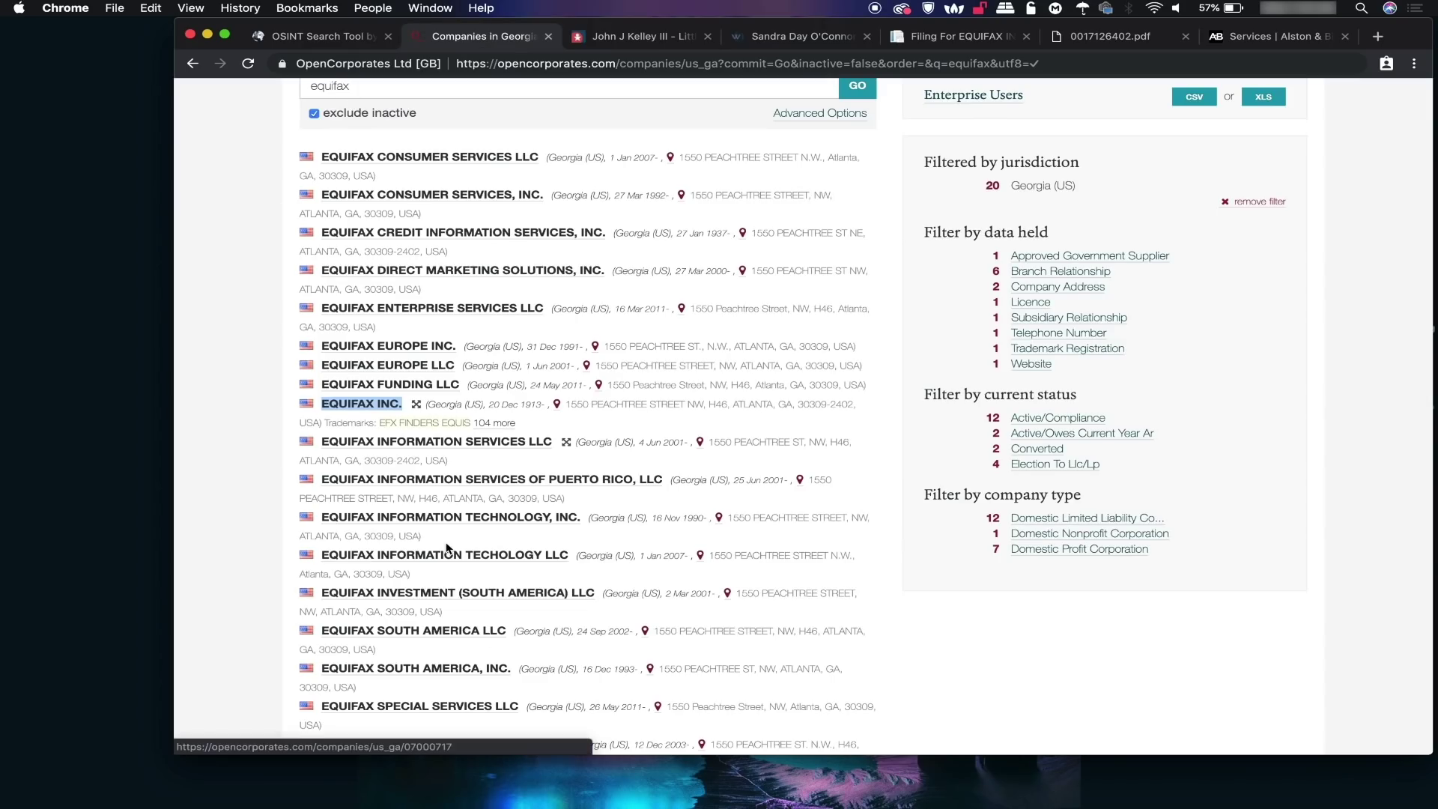
pyautogui.scroll(-2, 491, 633)
pyautogui.scroll(-3, 447, 550)
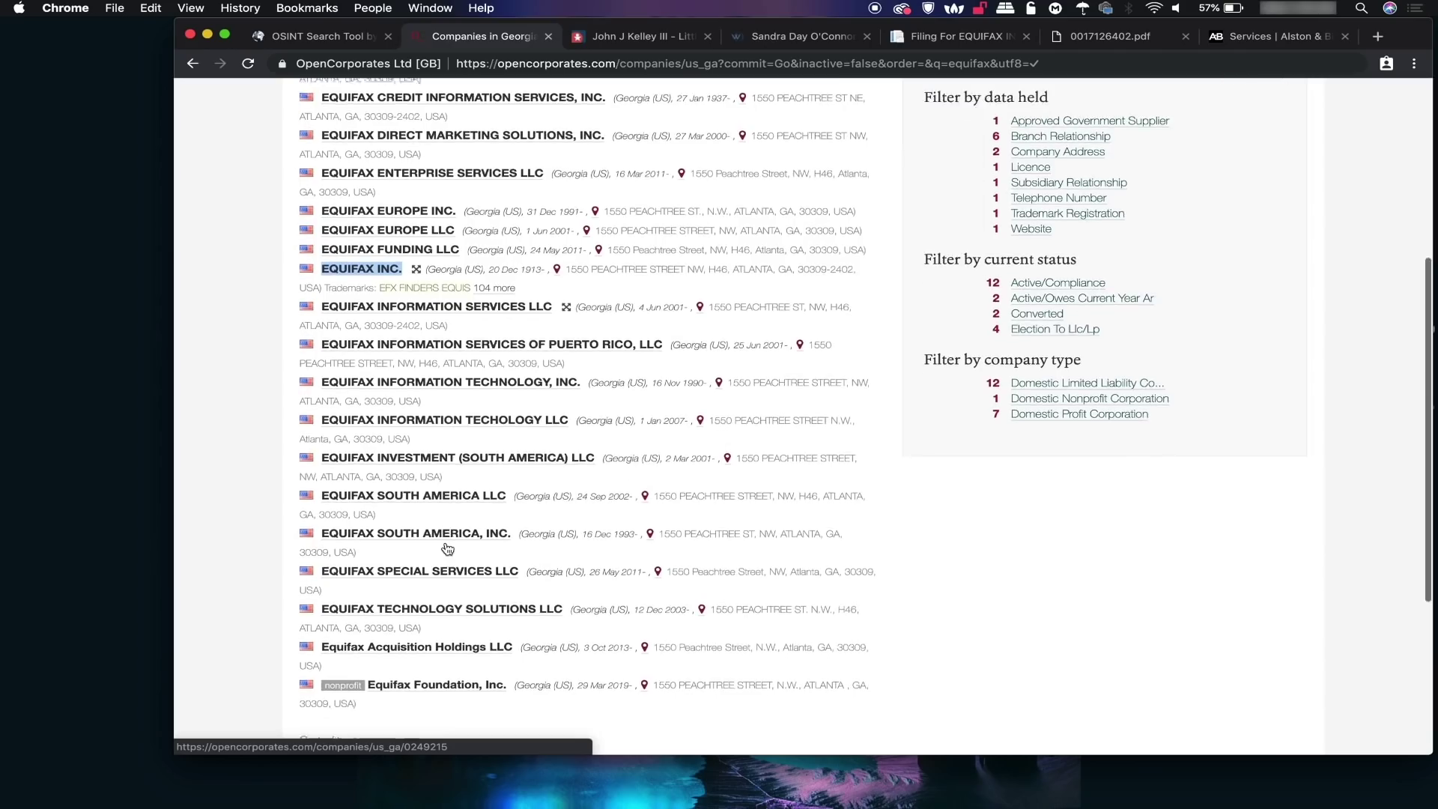
pyautogui.scroll(-1, 449, 558)
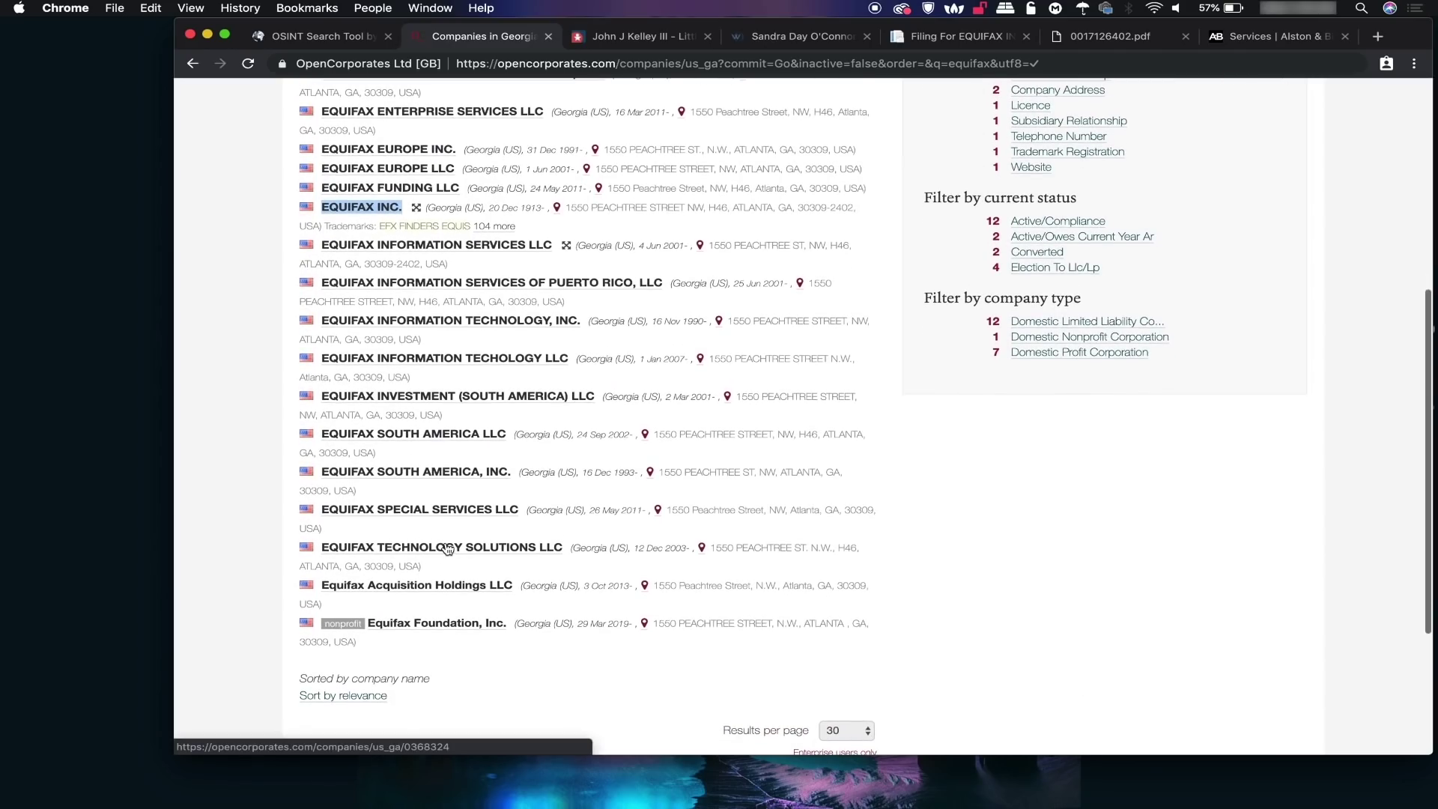
pyautogui.click(424, 628)
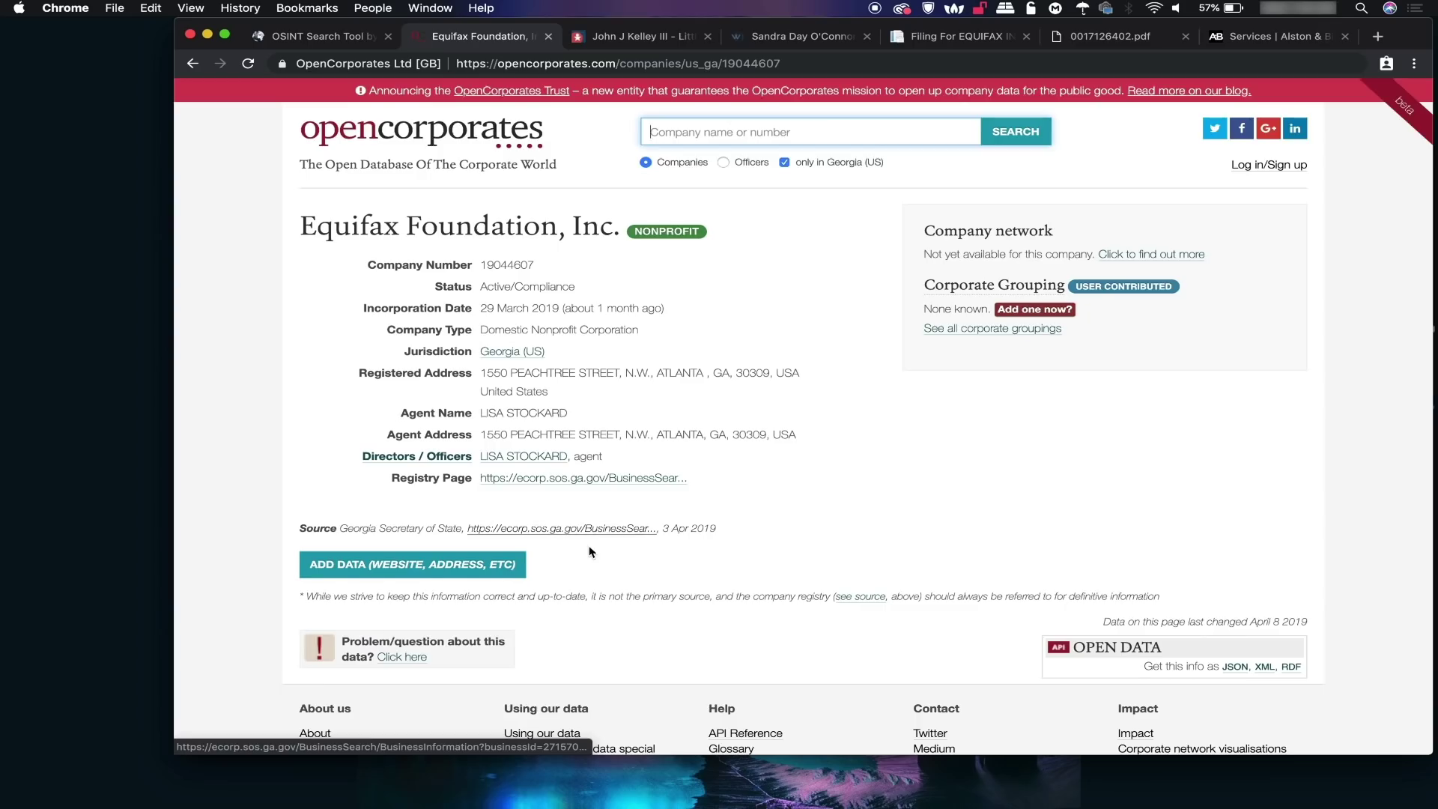
pyautogui.scroll(-5, 592, 543)
pyautogui.scroll(5, 591, 551)
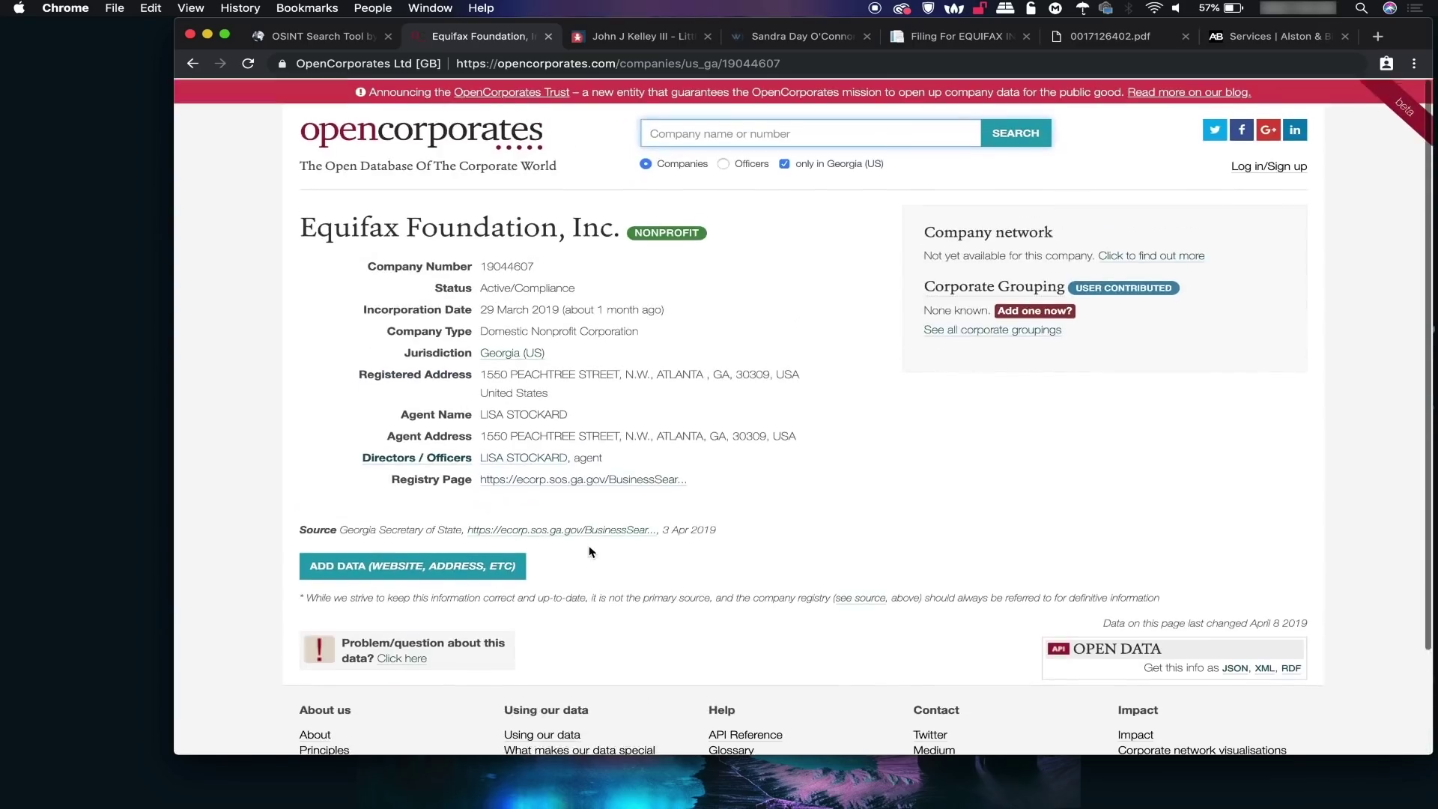
# Open Equifax Foundation, Inc.'s Georgia registry page, download the Business Formation document from its filing history, and view the PDF
pyautogui.click(588, 480)
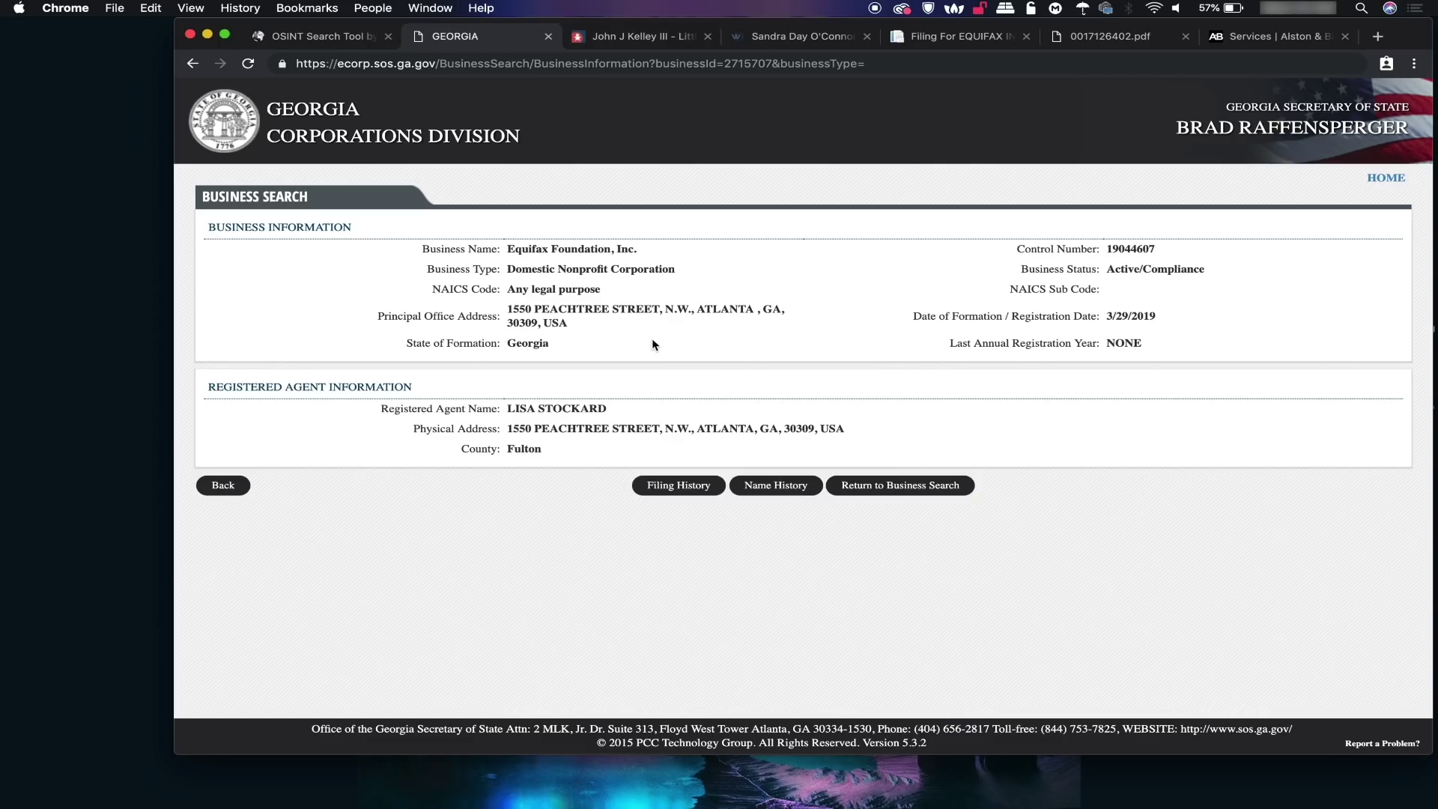
pyautogui.click(658, 487)
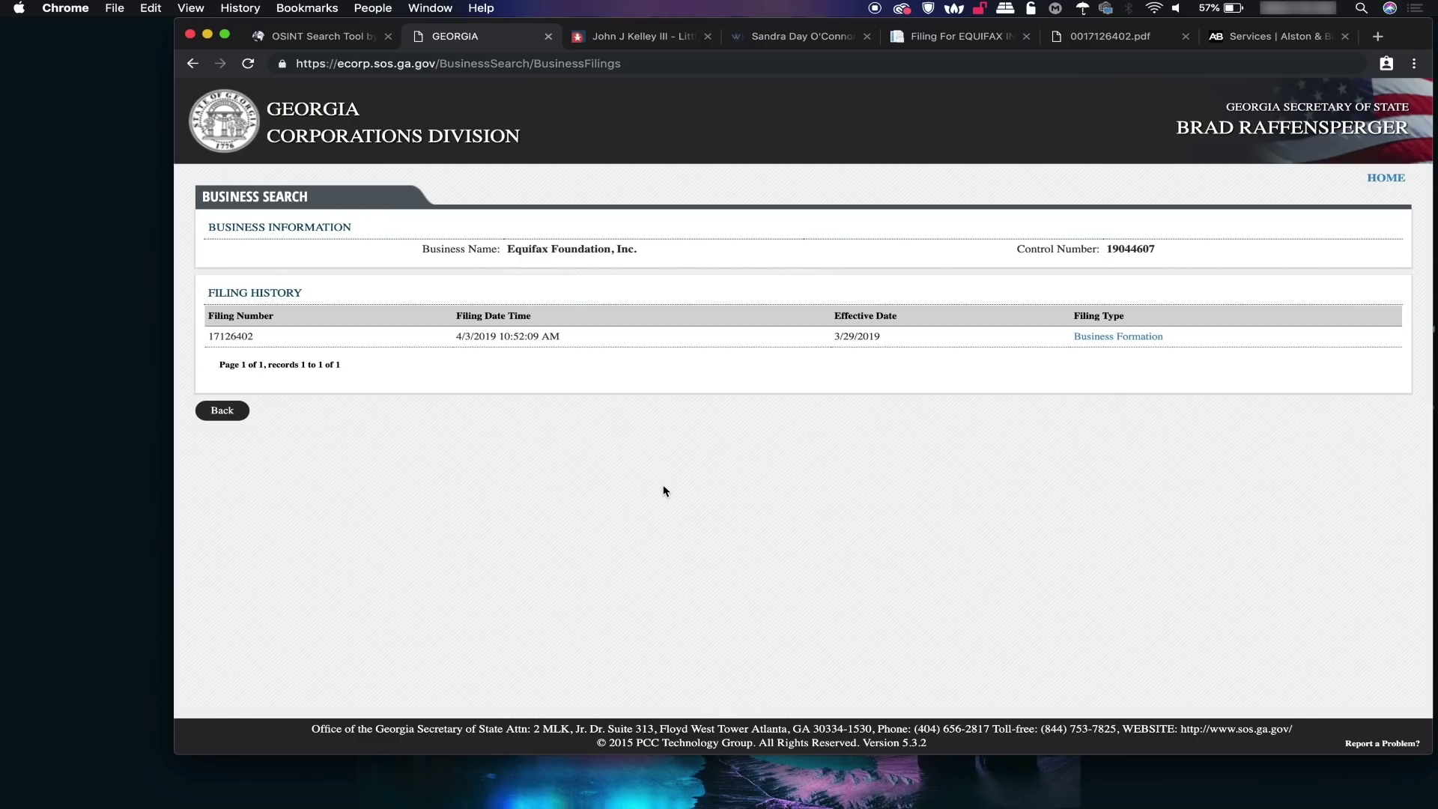
pyautogui.click(1134, 339)
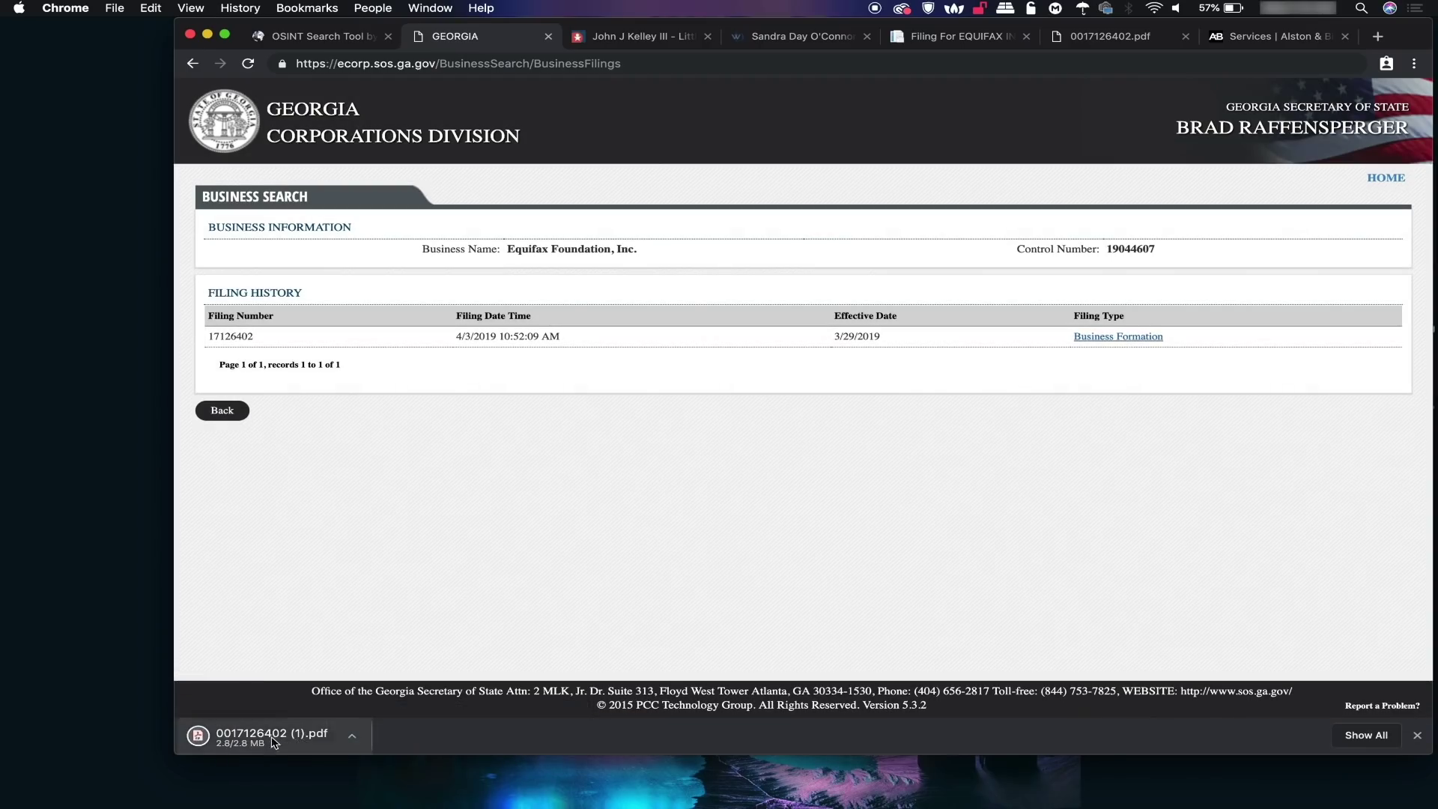
pyautogui.click(272, 735)
pyautogui.scroll(-10, 749, 376)
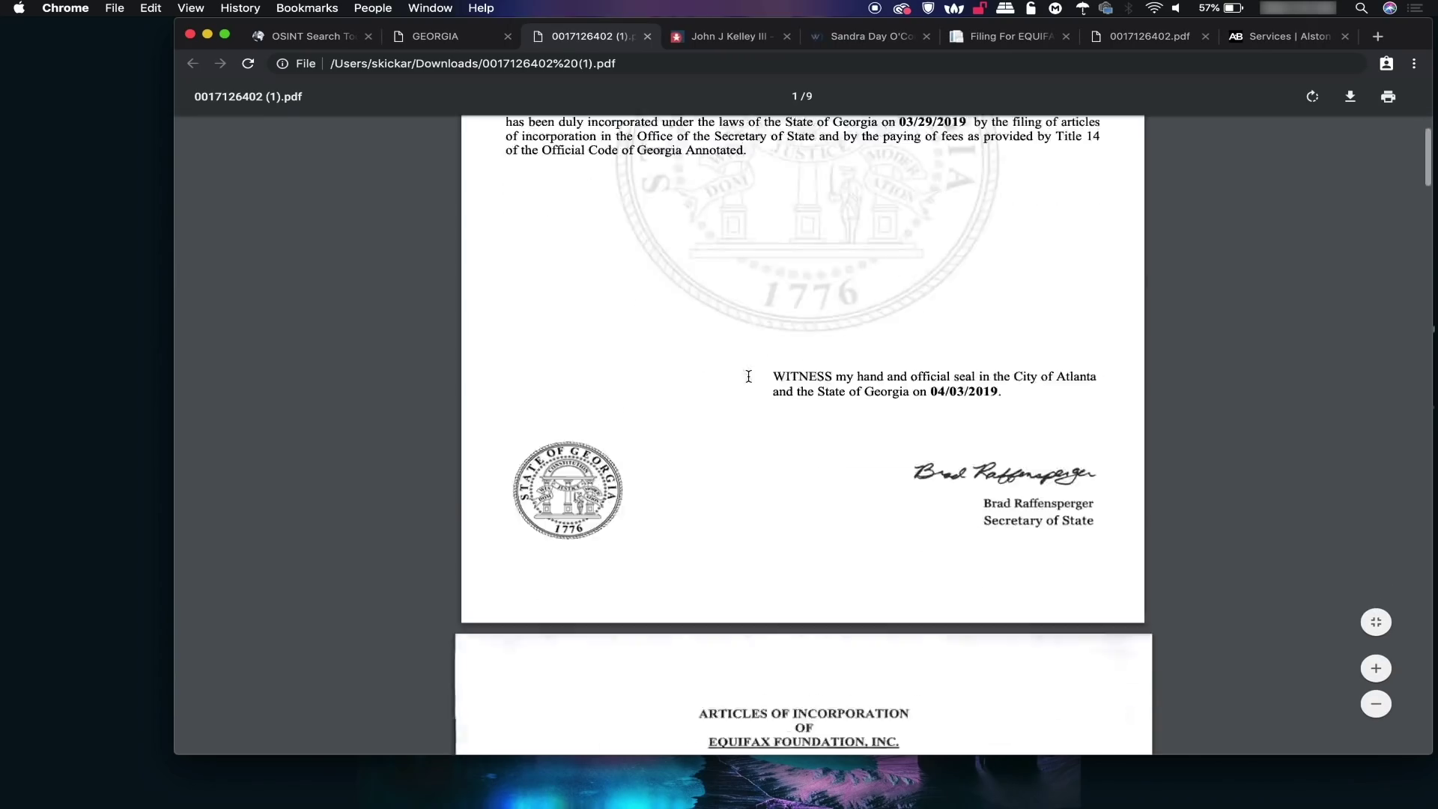
# Read through Equifax Foundation, Inc.'s articles of incorporation to the transmittal form, examining the incorporator, law firm, filer and registered agent details
pyautogui.scroll(-20, 749, 376)
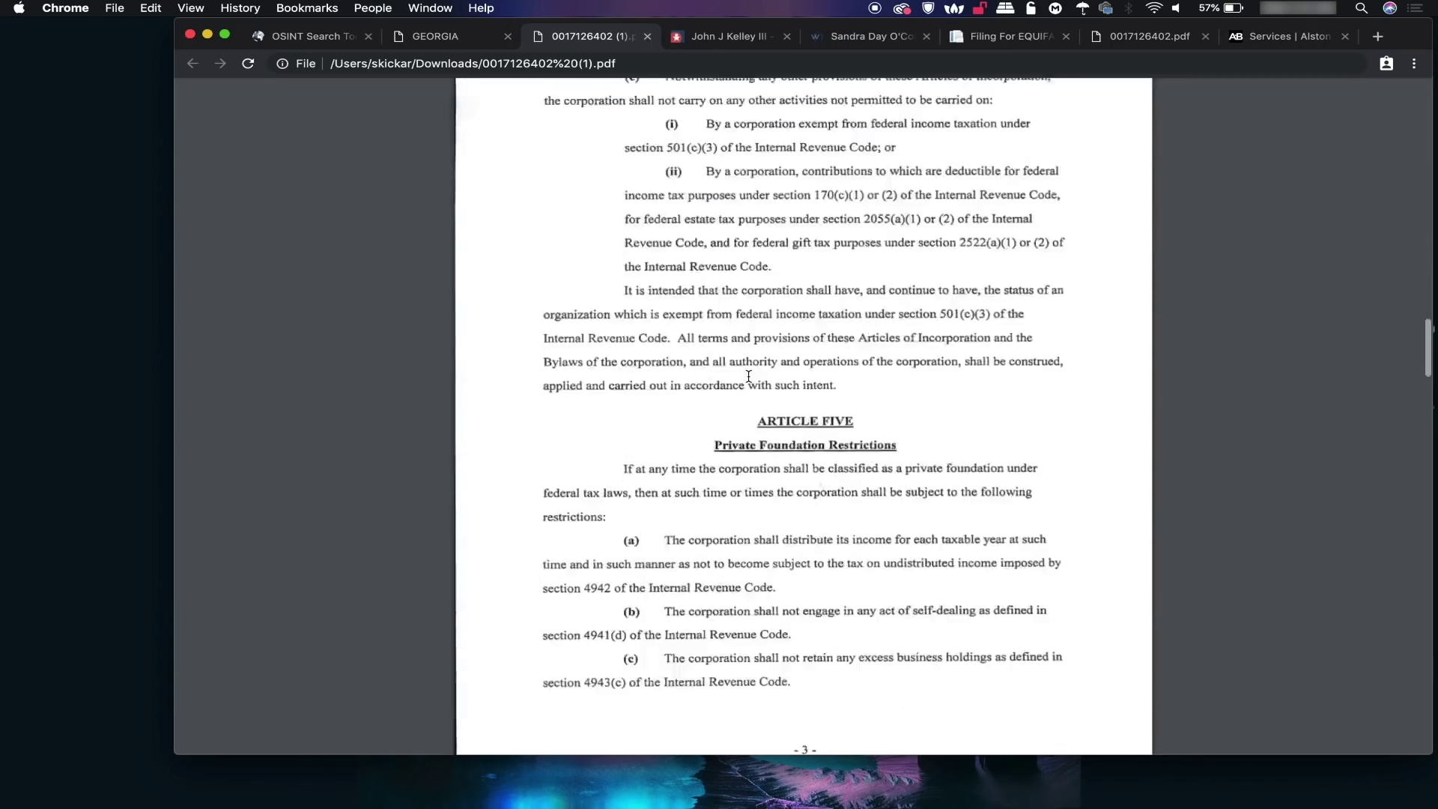
pyautogui.scroll(-20, 749, 376)
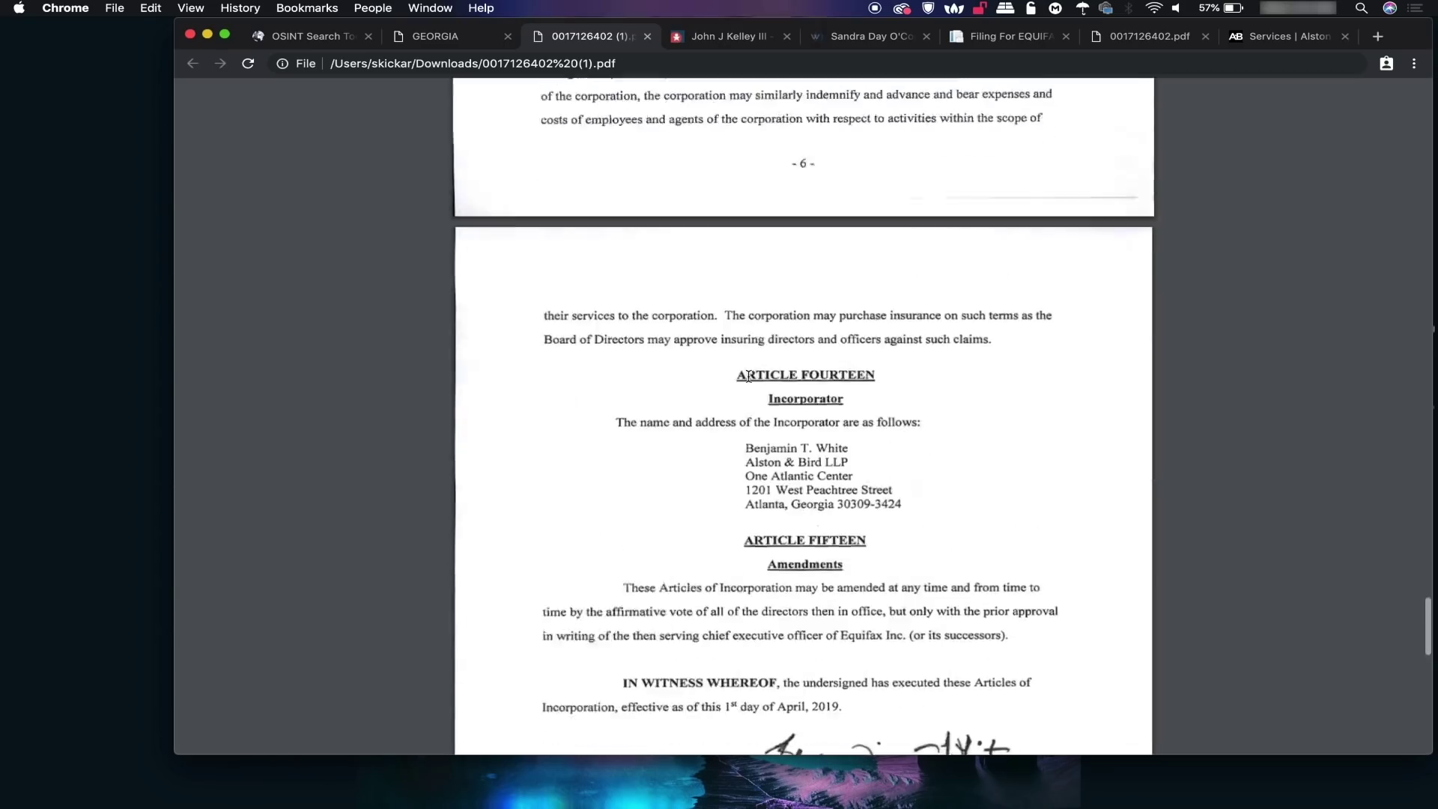
pyautogui.scroll(-8, 748, 376)
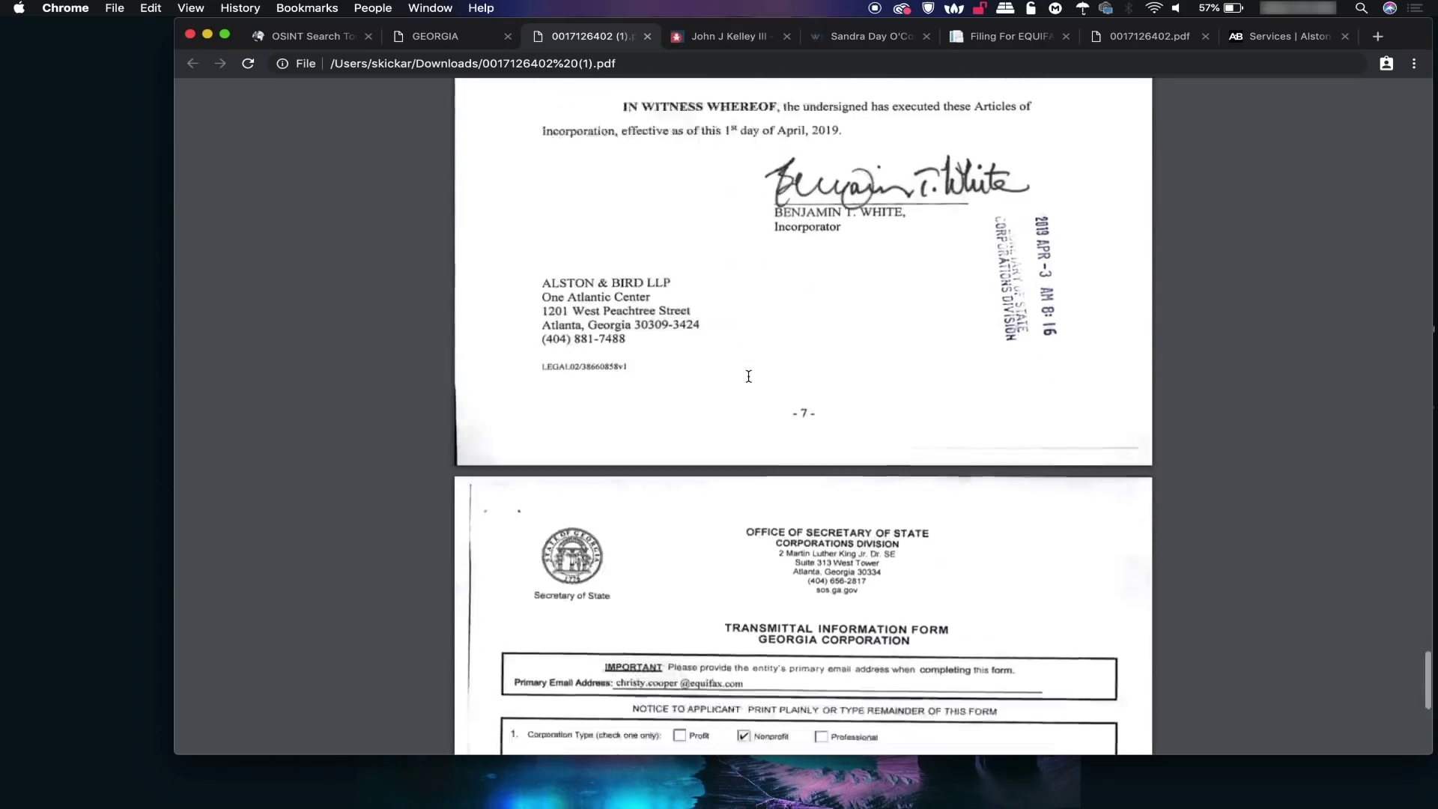
pyautogui.scroll(-5, 748, 376)
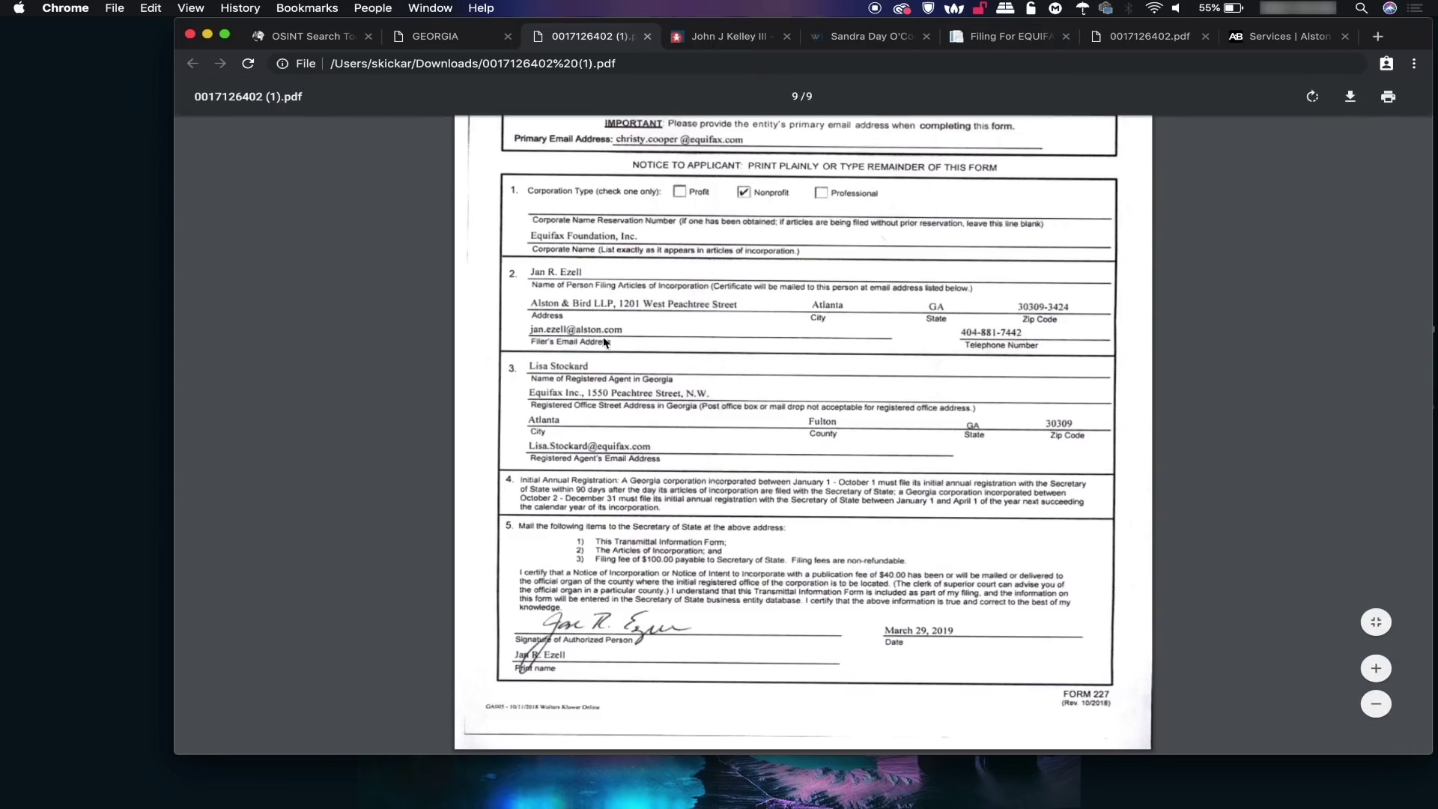
# Review Alston & Bird's services page, expanding the Corporate & Finance practice areas, and return to the transmittal form in the Equifax Foundation PDF
pyautogui.click(1265, 38)
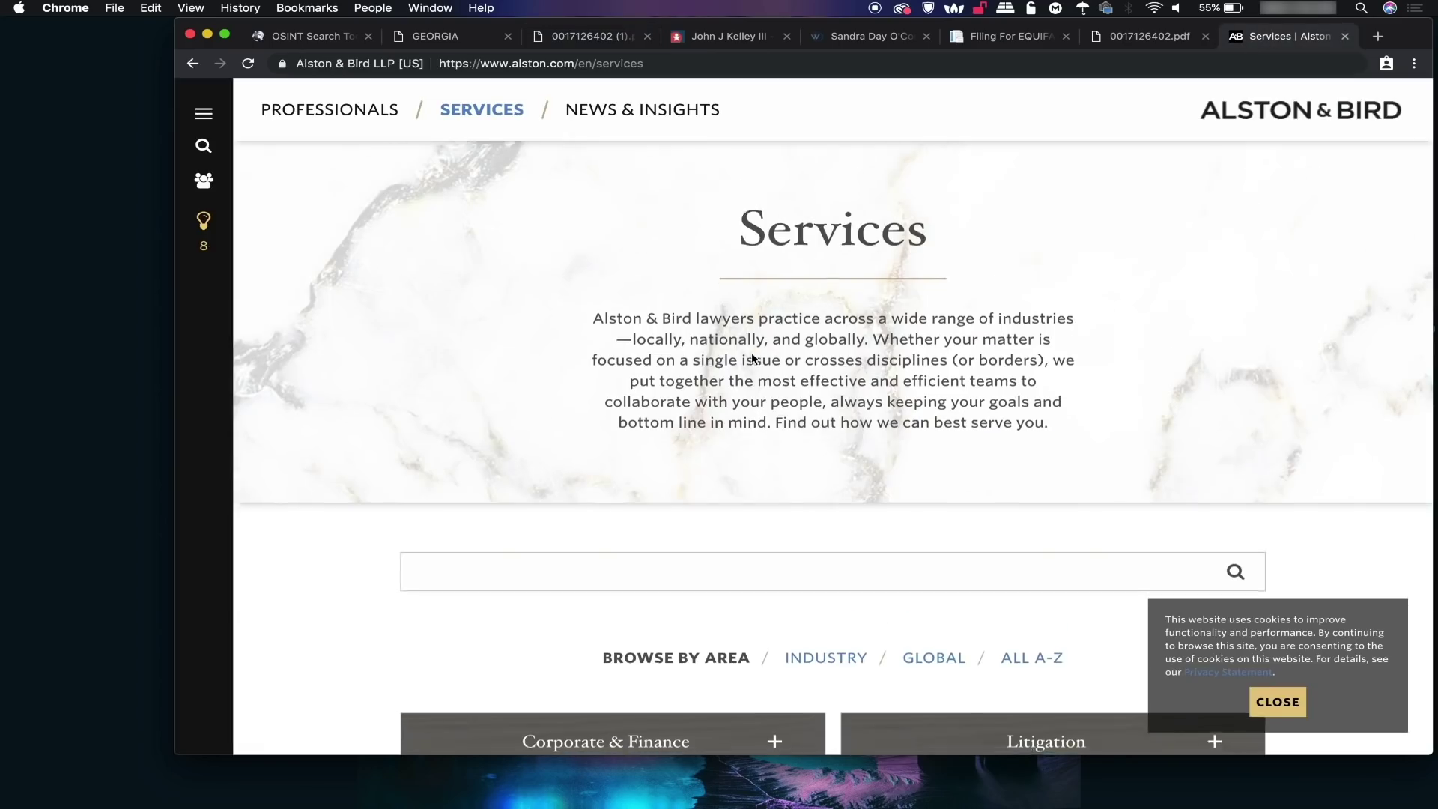
pyautogui.scroll(-3, 753, 358)
pyautogui.scroll(3, 753, 359)
pyautogui.scroll(-3, 752, 358)
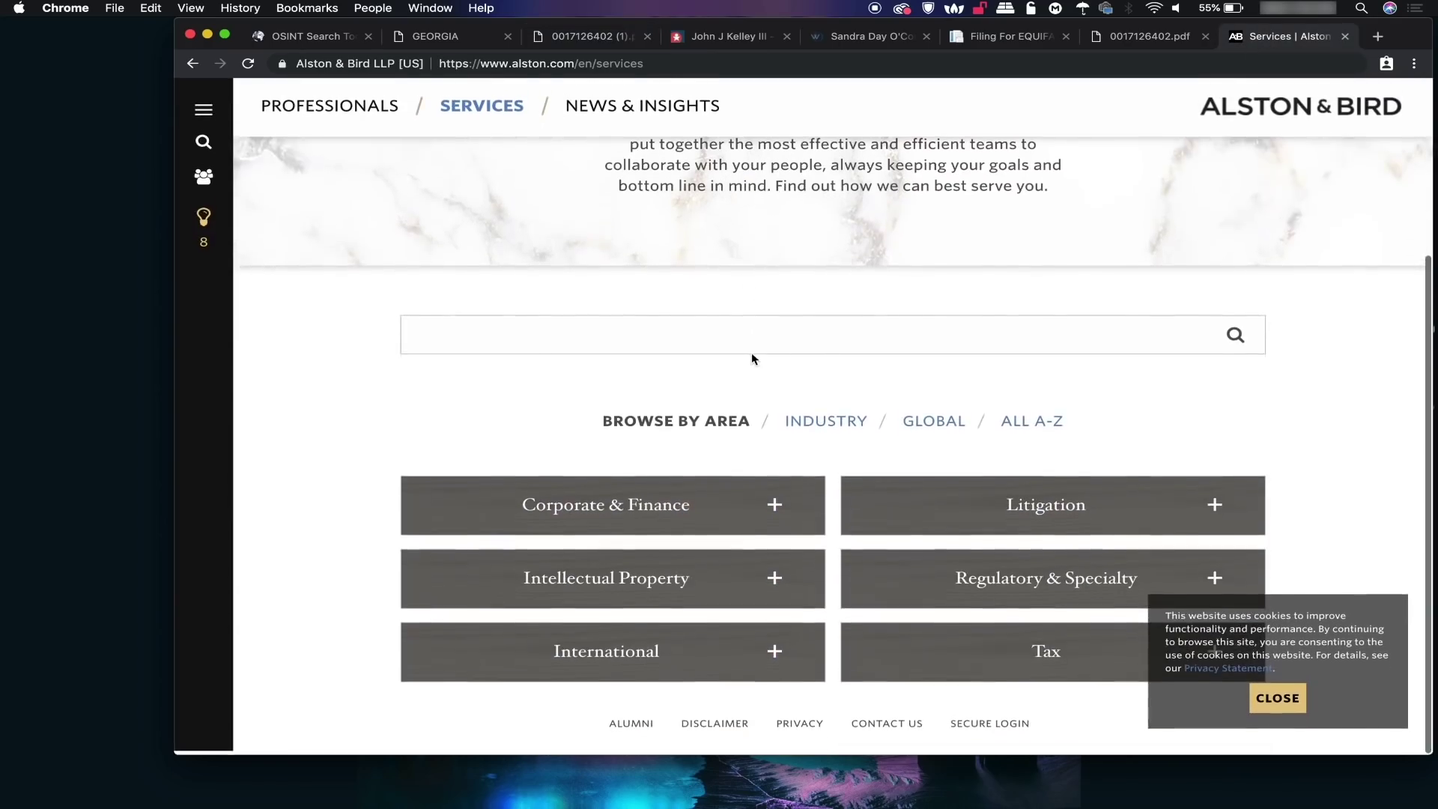
pyautogui.scroll(1, 752, 359)
pyautogui.click(637, 554)
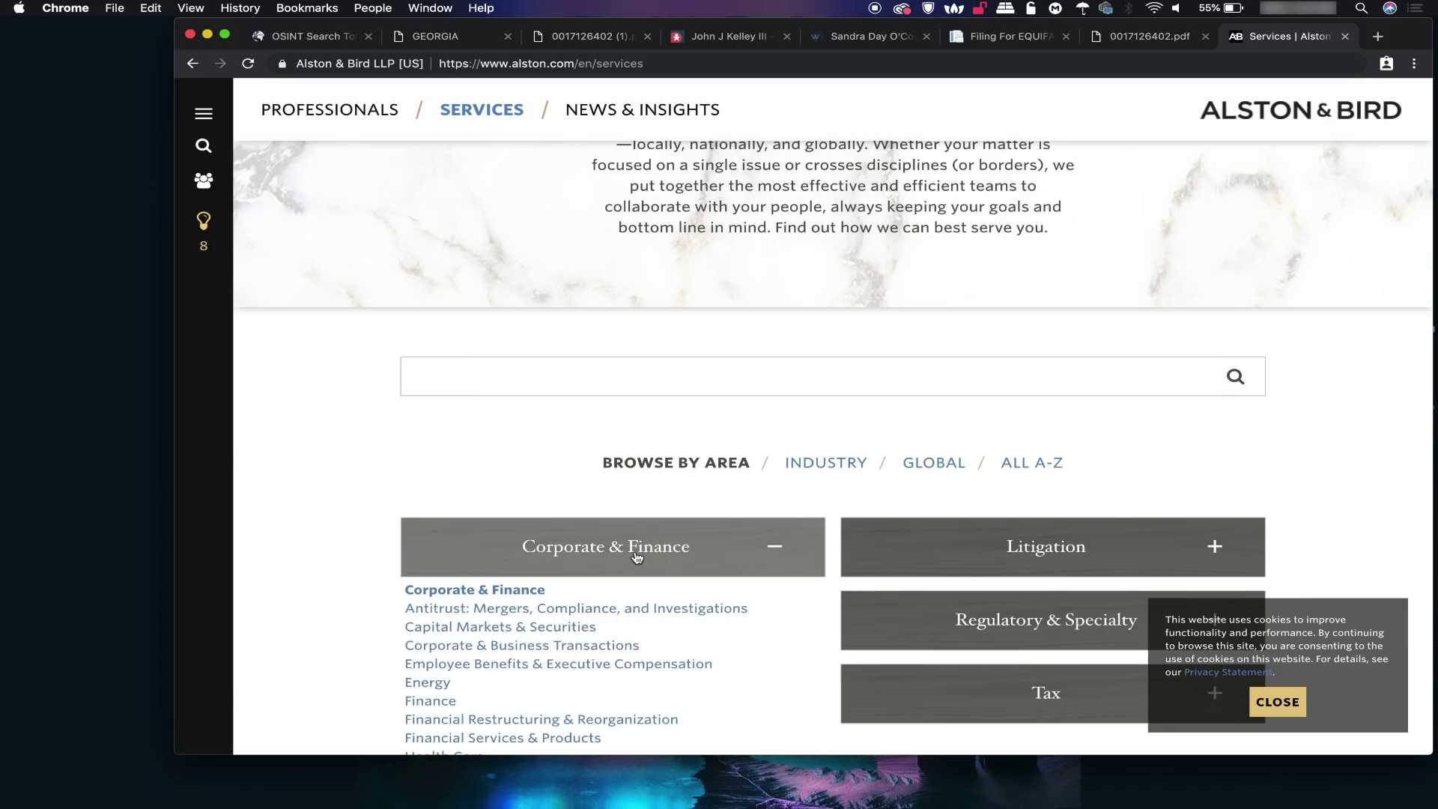
pyautogui.scroll(-3, 637, 554)
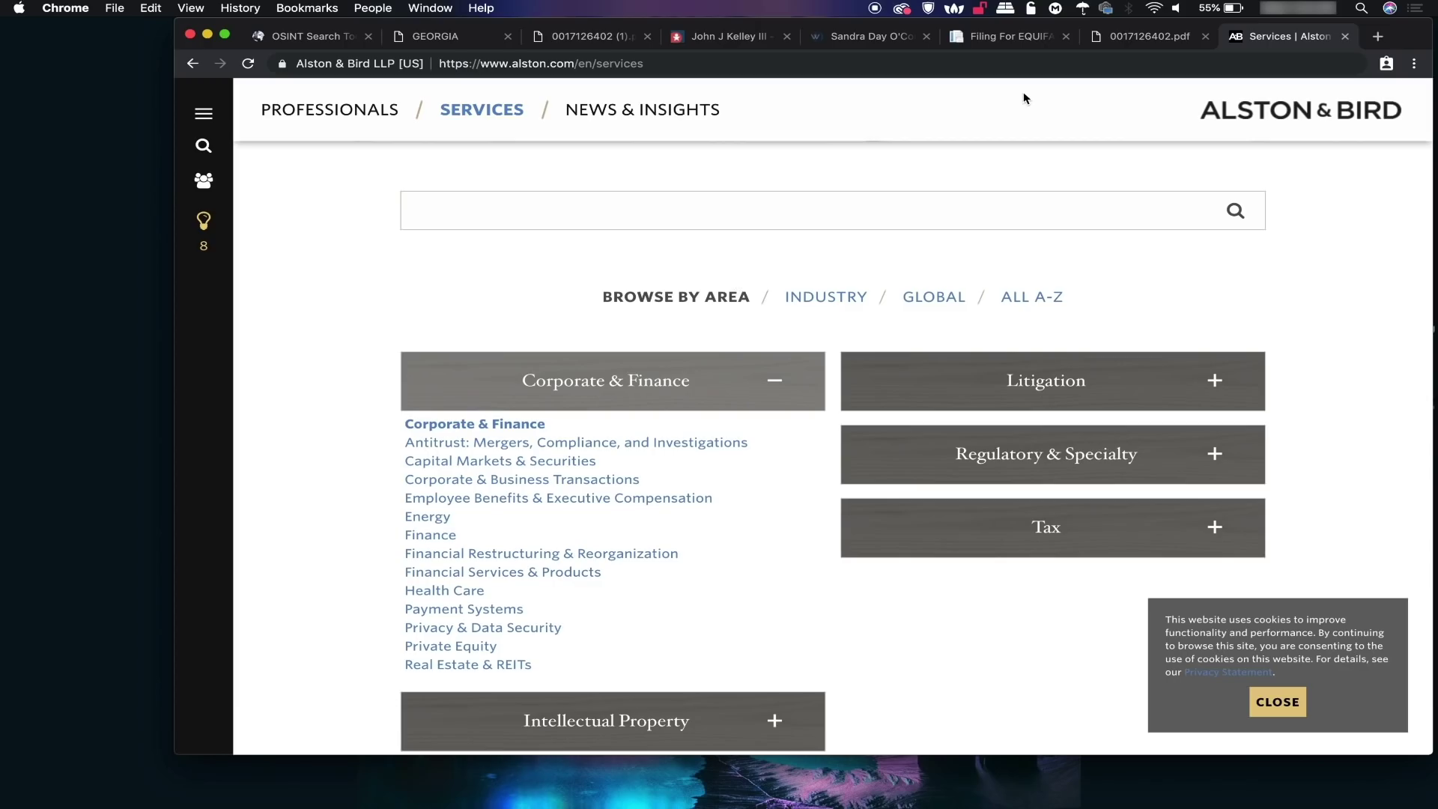
pyautogui.click(1154, 41)
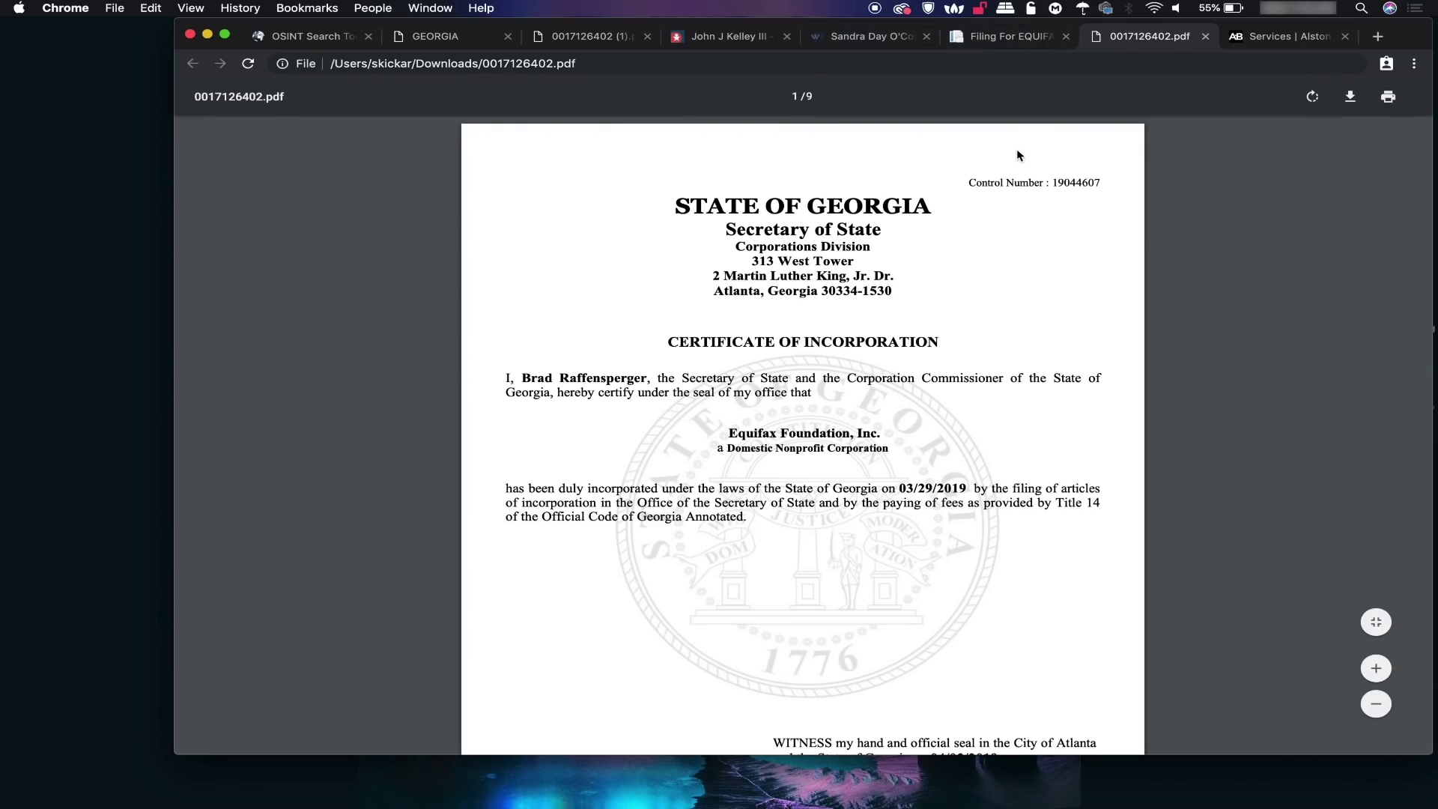
pyautogui.click(577, 41)
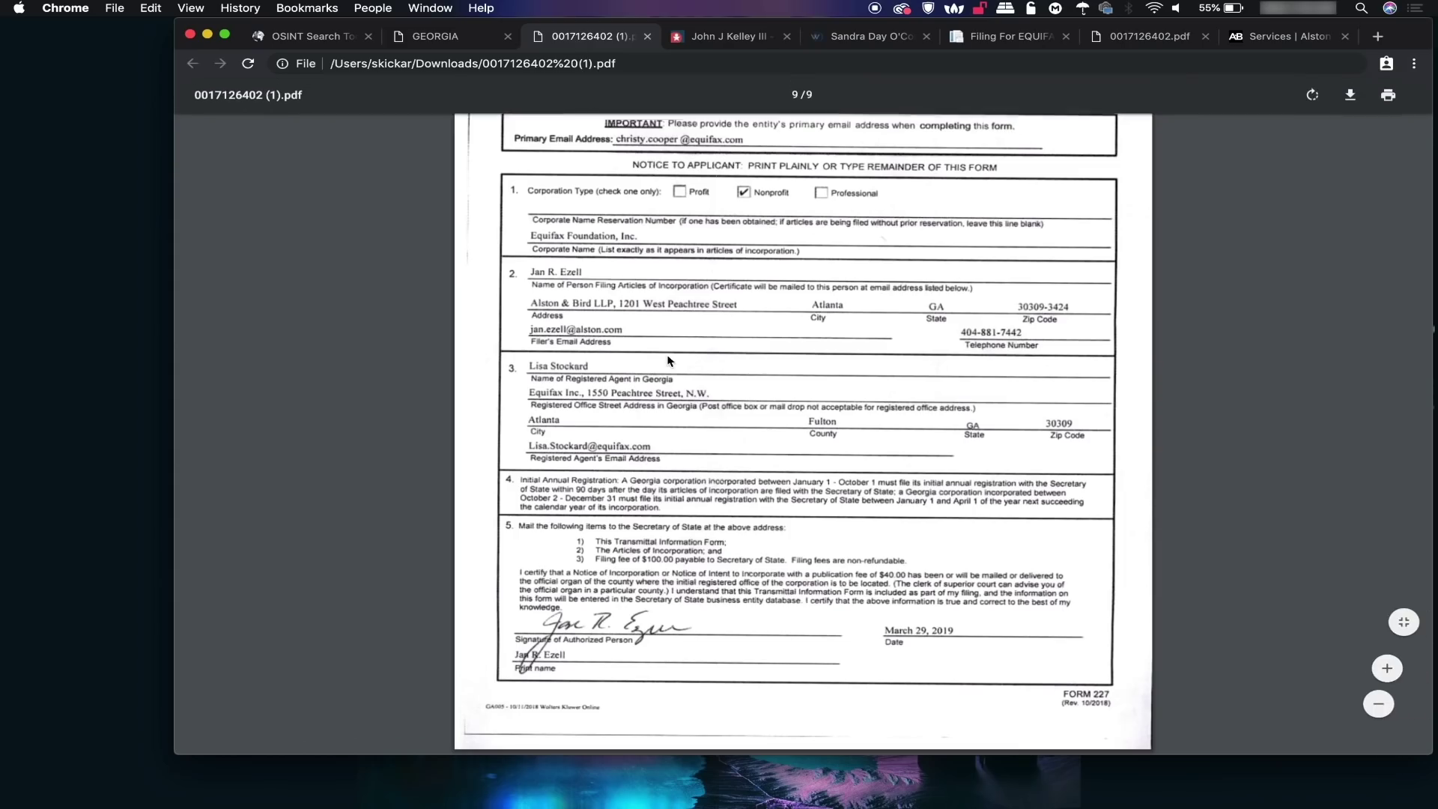